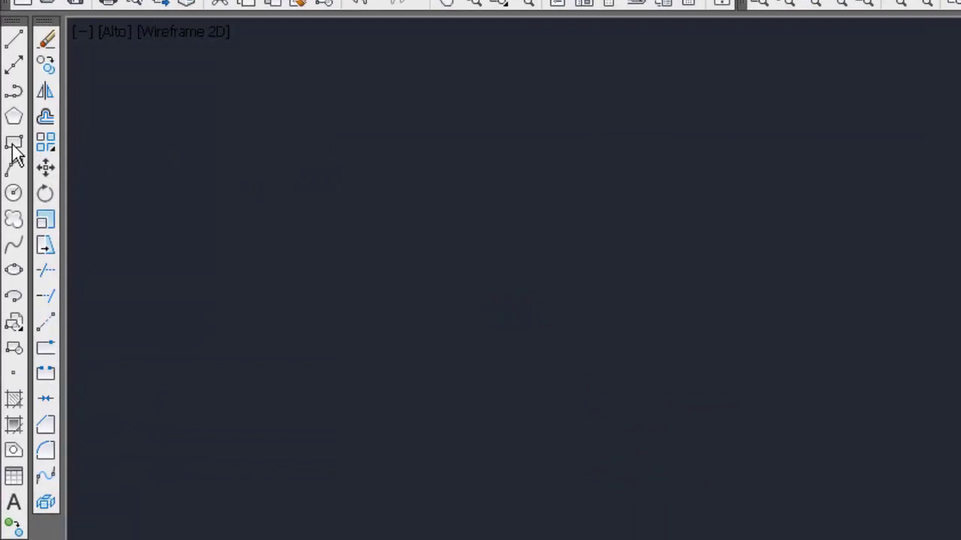
- Draw a rectangle from corner 0,0 to opposite corner 2000,1000
{"action": "left_click", "coordinate": [13, 144]}
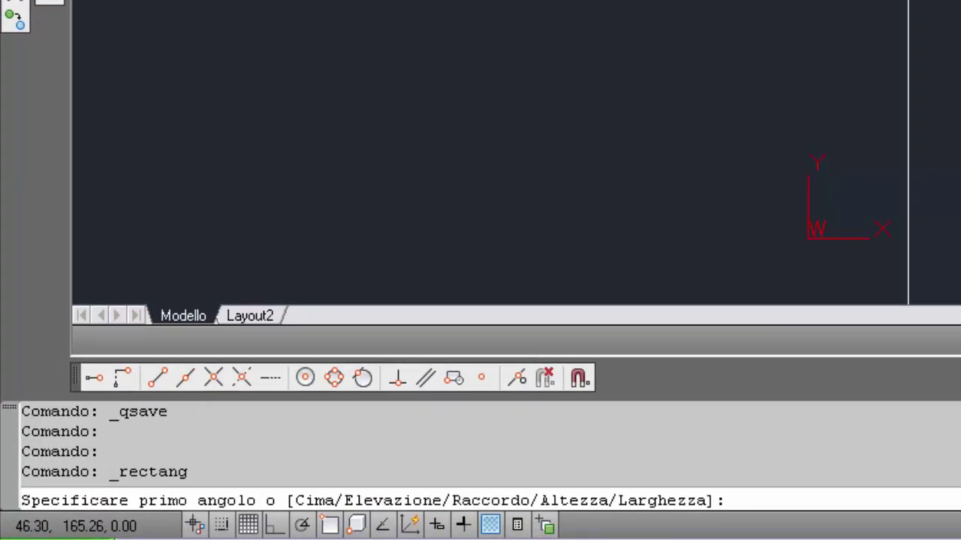
{"action": "type", "text": "0"}
{"action": "type", "text": ",0"}
{"action": "key", "text": "Return"}
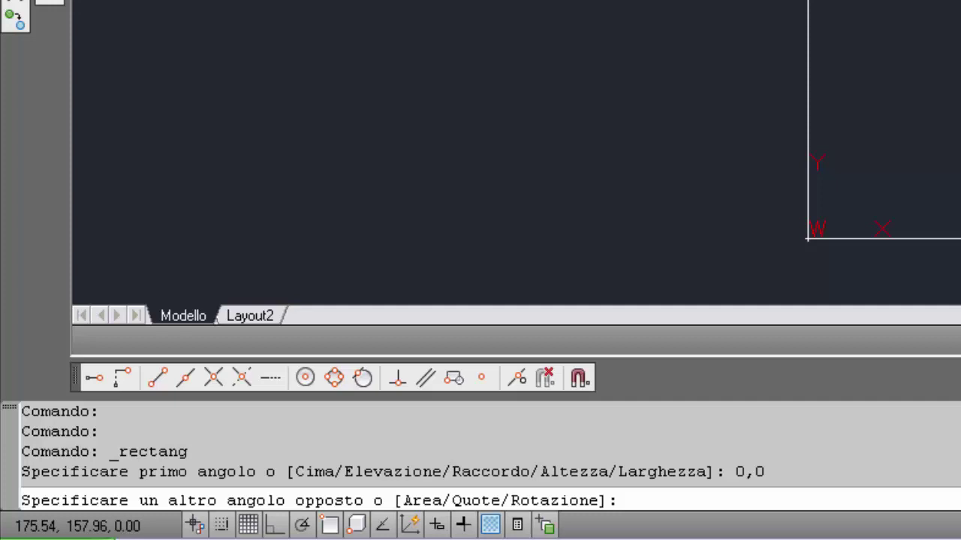
{"action": "type", "text": "2000"}
{"action": "type", "text": ",1000"}
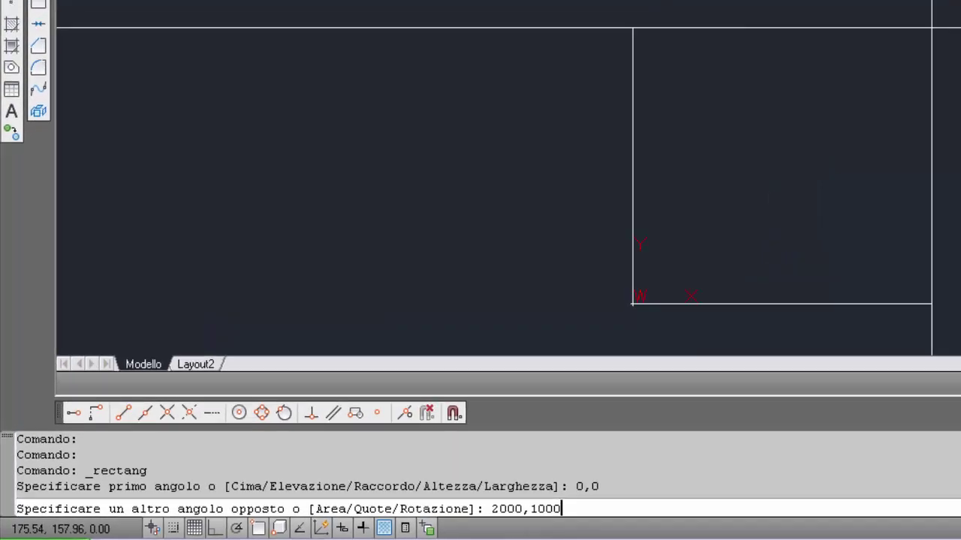
{"action": "key", "text": "Return"}
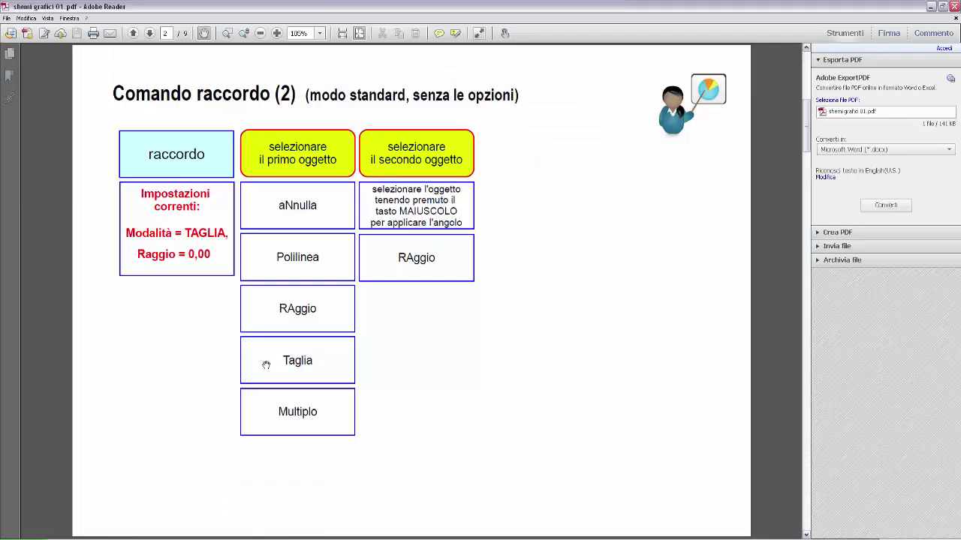
- Scroll the handout back to page 1, the sharp-corner versus 'raggio' fillet diagram
{"action": "scroll", "coordinate": [276, 331], "scroll_direction": "up", "scroll_amount": 2}
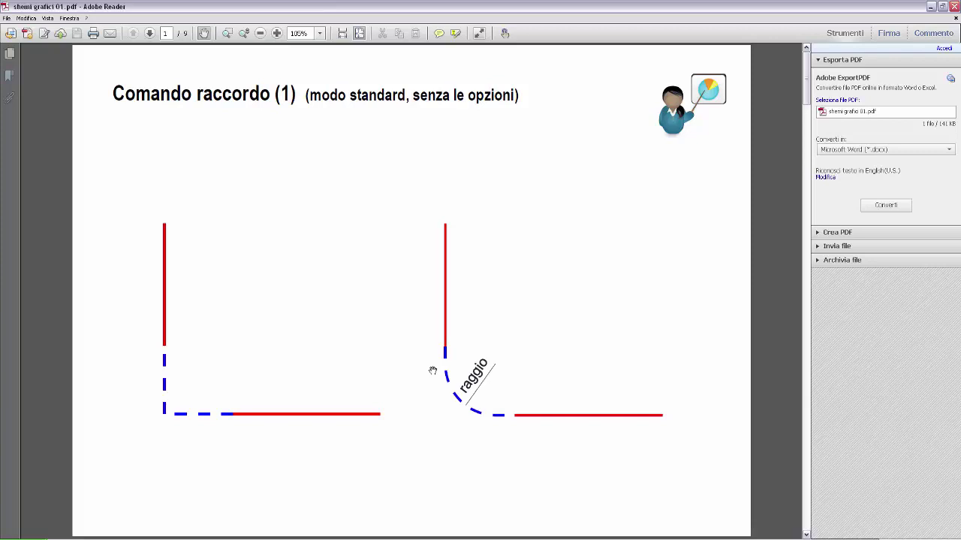
- Go to page 2, the 'Comando raccordo (2)' chart of fillet options
{"action": "key", "text": "Page_Down"}
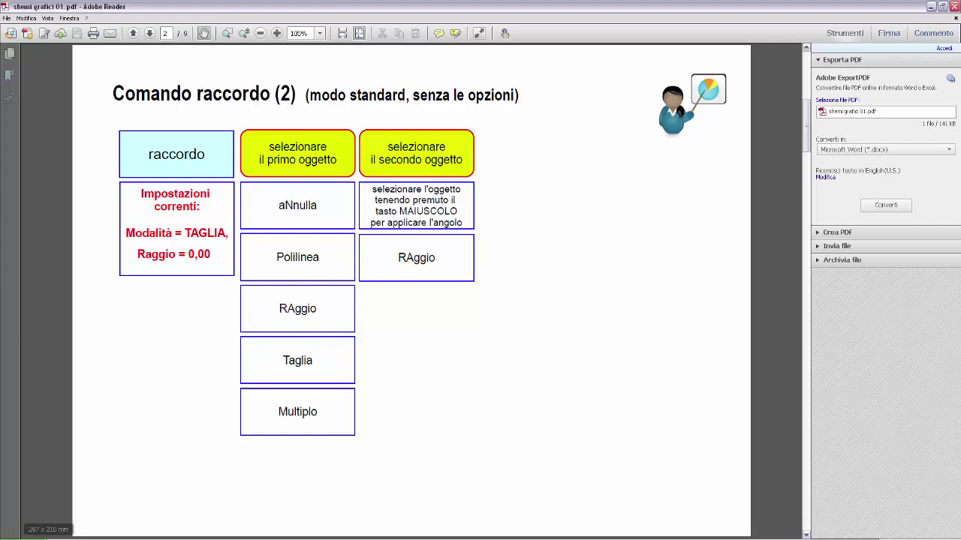
- With Ortho on, draw a vertical line and a separate horizontal line below it, not meeting
{"action": "left_click", "coordinate": [225, 539]}
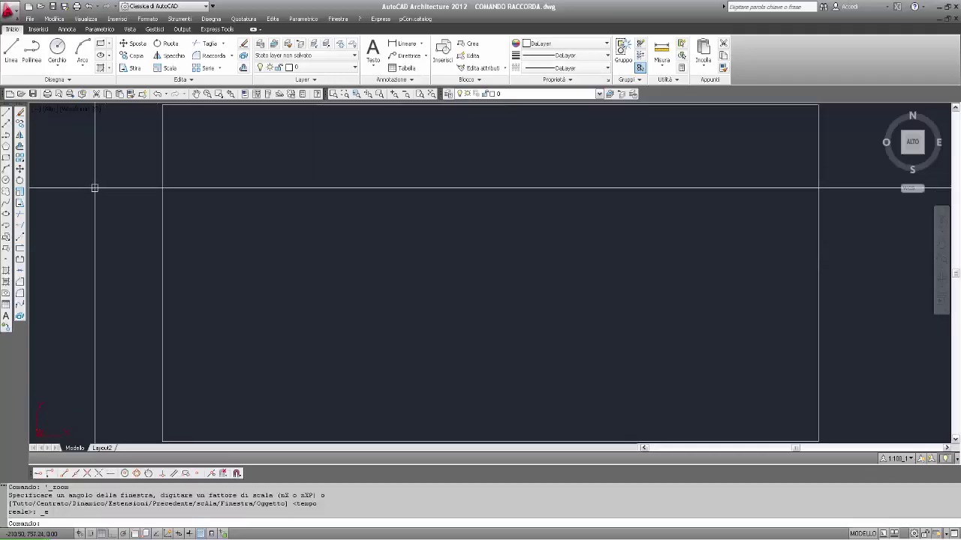
{"action": "left_click", "coordinate": [6, 113]}
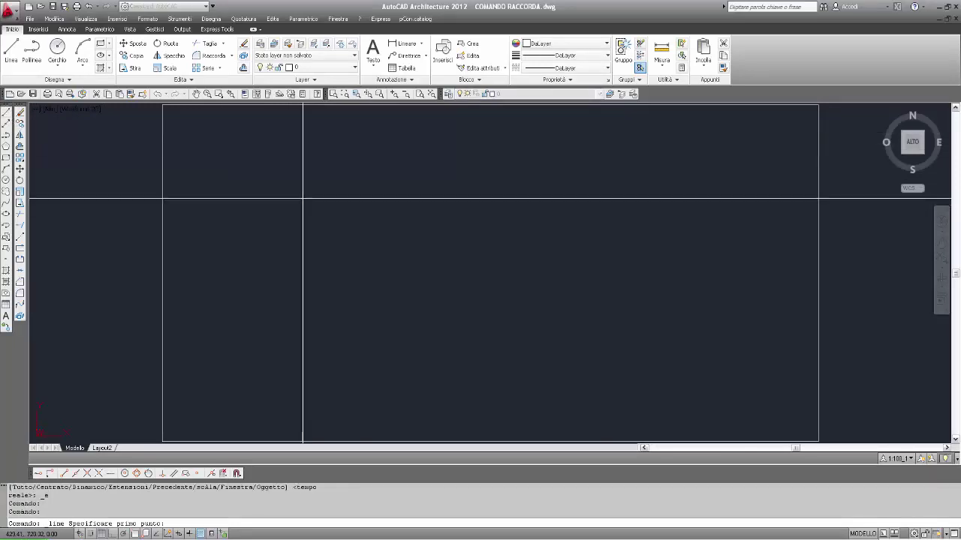
{"action": "left_click", "coordinate": [298, 174]}
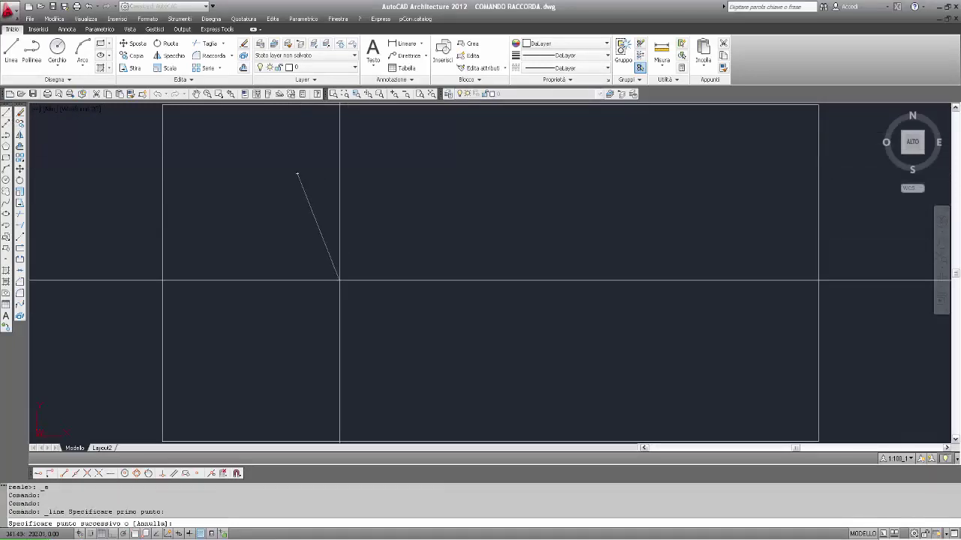
{"action": "key", "text": "F8"}
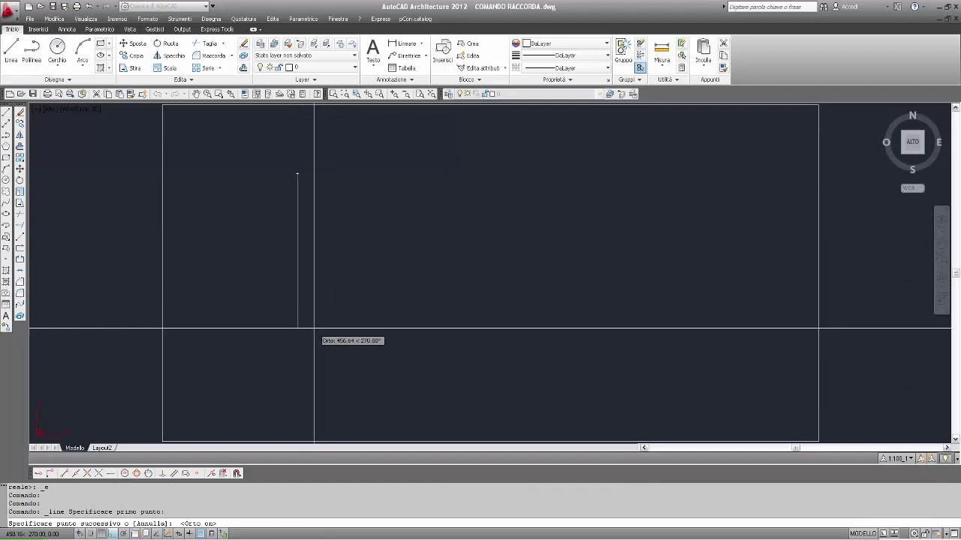
{"action": "left_click", "coordinate": [314, 328]}
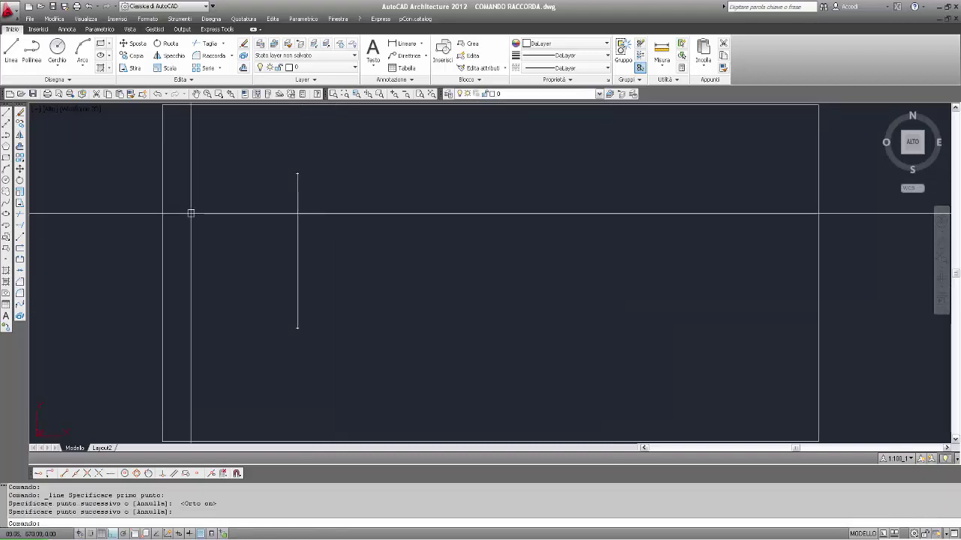
{"action": "left_click", "coordinate": [6, 112]}
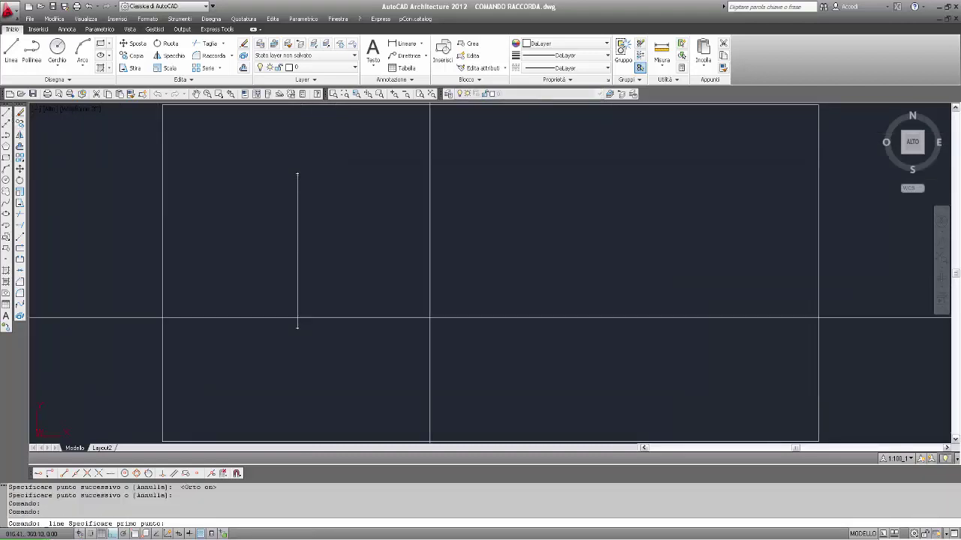
{"action": "left_click", "coordinate": [354, 388]}
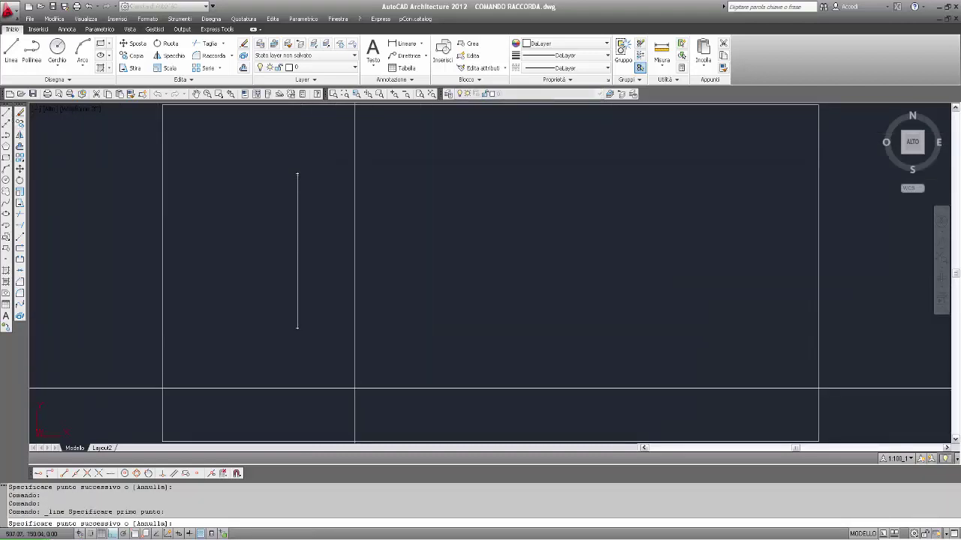
{"action": "left_click", "coordinate": [558, 388]}
{"action": "key", "text": "Return"}
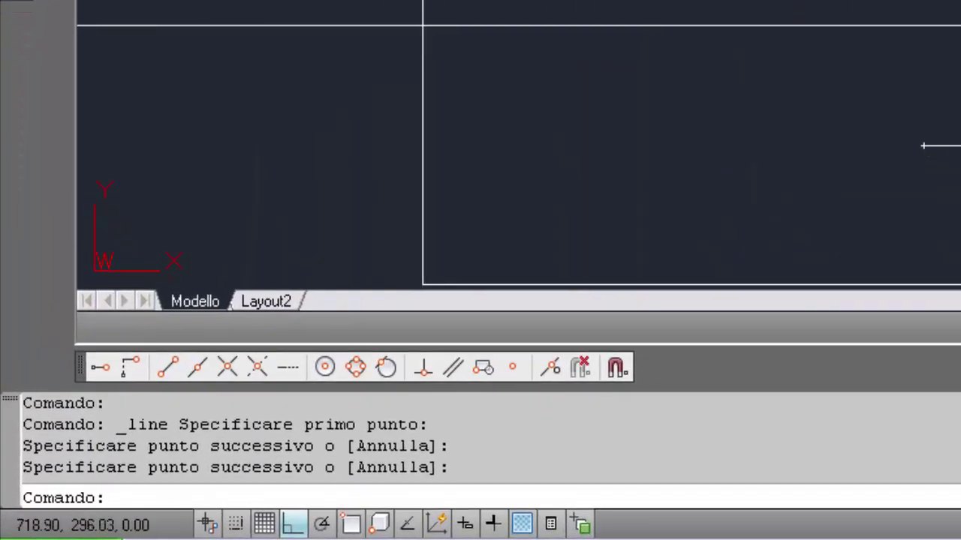
- Fillet the vertical and horizontal lines with RACCORDO at radius 0.00 into a sharp corner
{"action": "type", "text": "R"}
{"action": "type", "text": "ACC"}
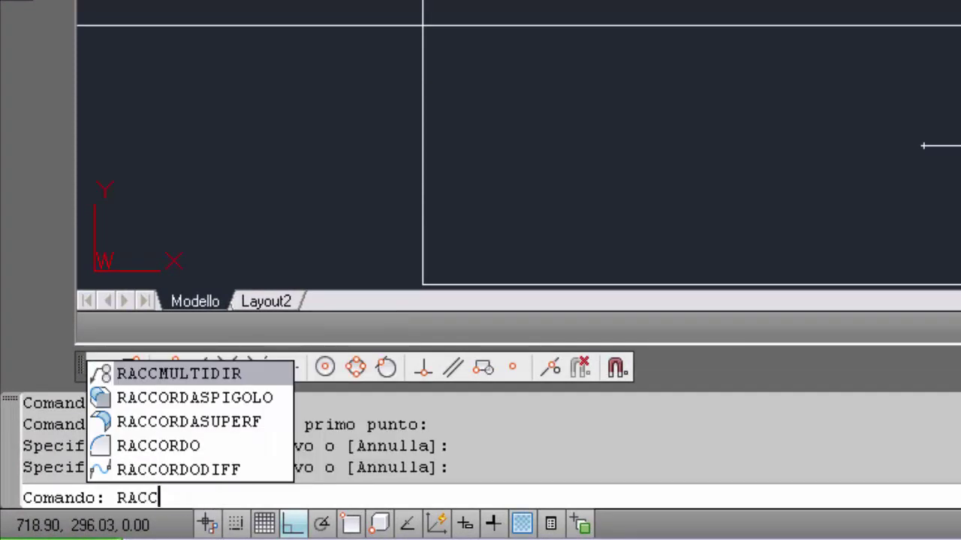
{"action": "type", "text": "ORDO"}
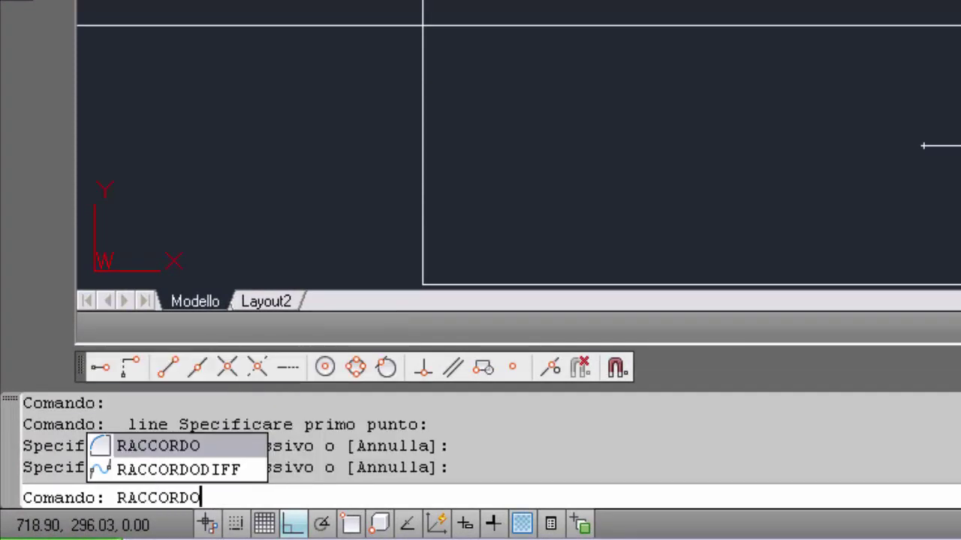
{"action": "key", "text": "Return"}
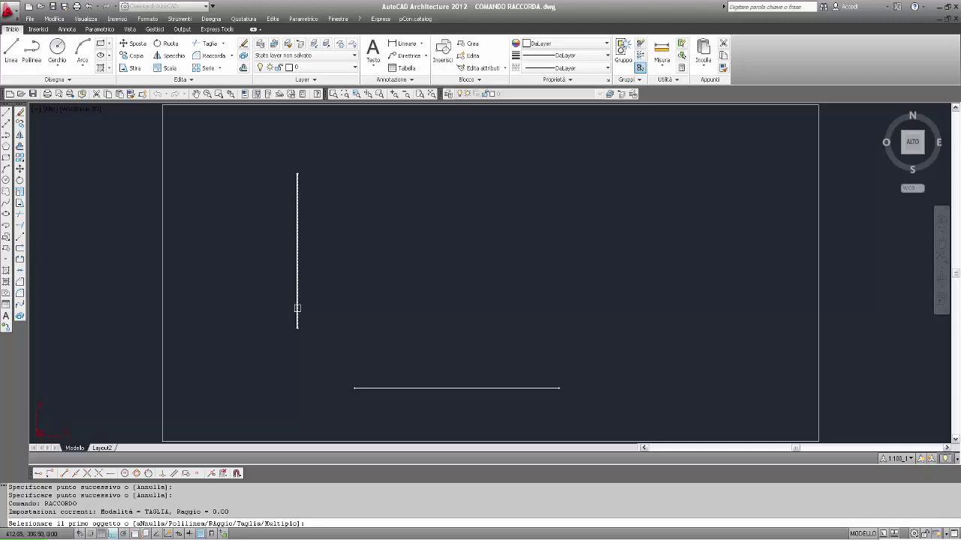
{"action": "left_click", "coordinate": [296, 246]}
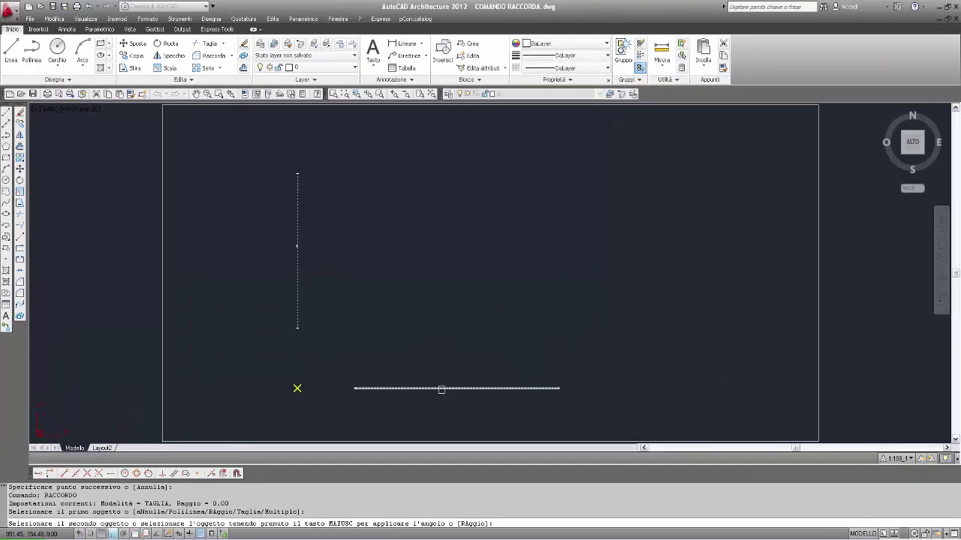
{"action": "left_click", "coordinate": [441, 389]}
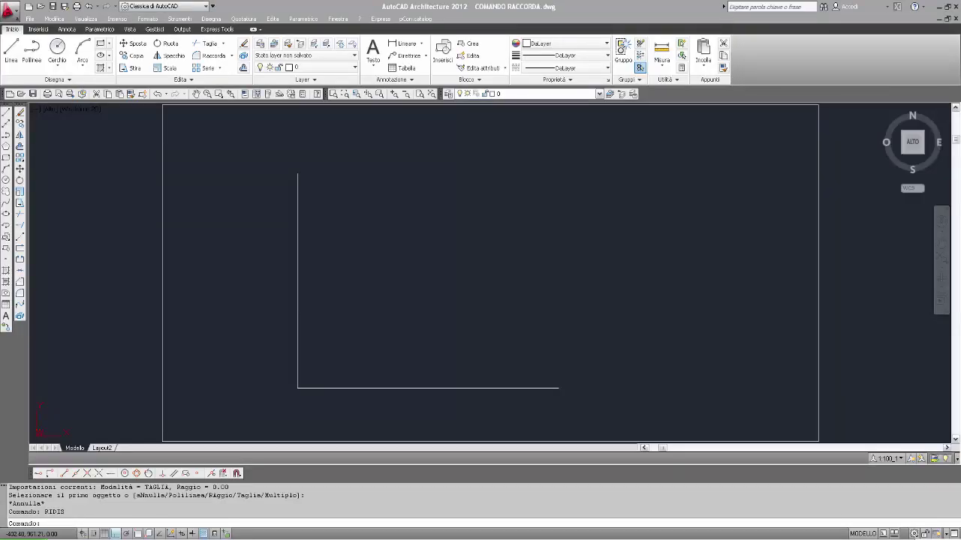
- Create a multiline text box beside the corner listing LINEE, ARCHI di cerchio, ELLISSI, ARCHI ellittici
{"action": "left_click", "coordinate": [338, 220]}
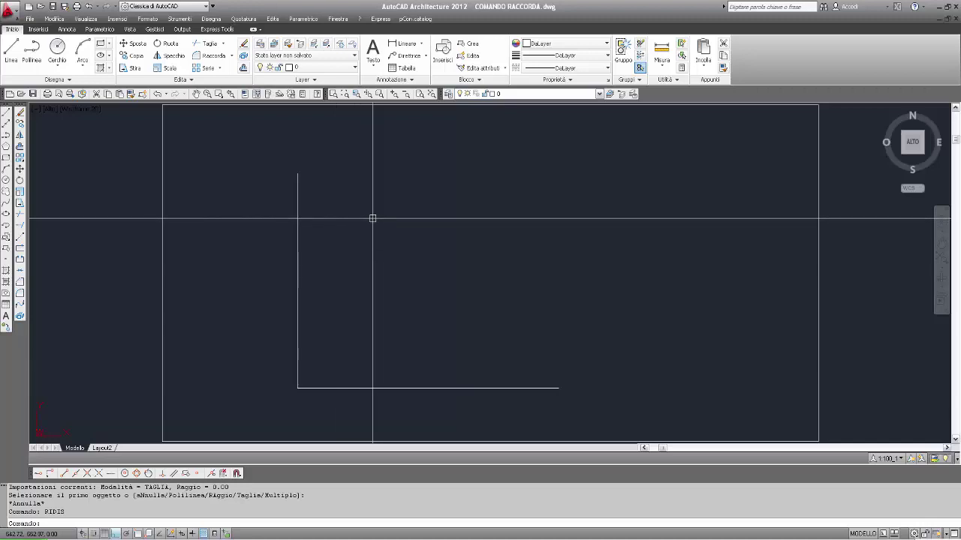
{"action": "left_click", "coordinate": [379, 71]}
{"action": "left_click", "coordinate": [385, 83]}
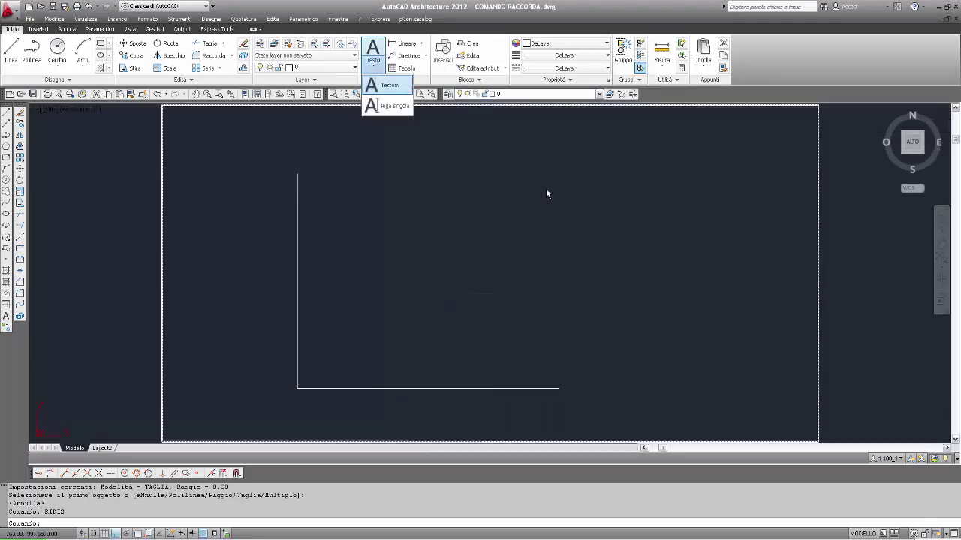
{"action": "left_click", "coordinate": [618, 136]}
{"action": "left_click", "coordinate": [766, 409]}
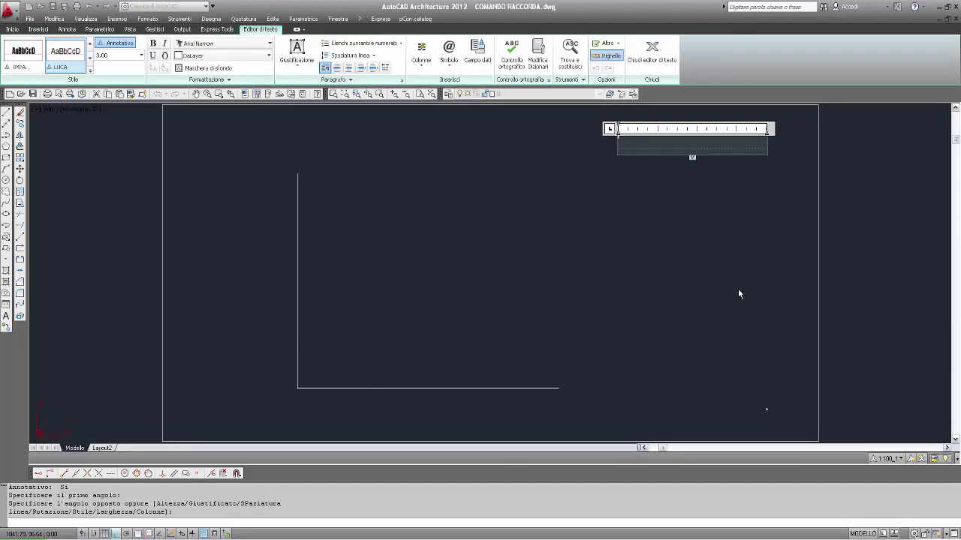
{"action": "type", "text": "LINEE"}
{"action": "key", "text": "Return"}
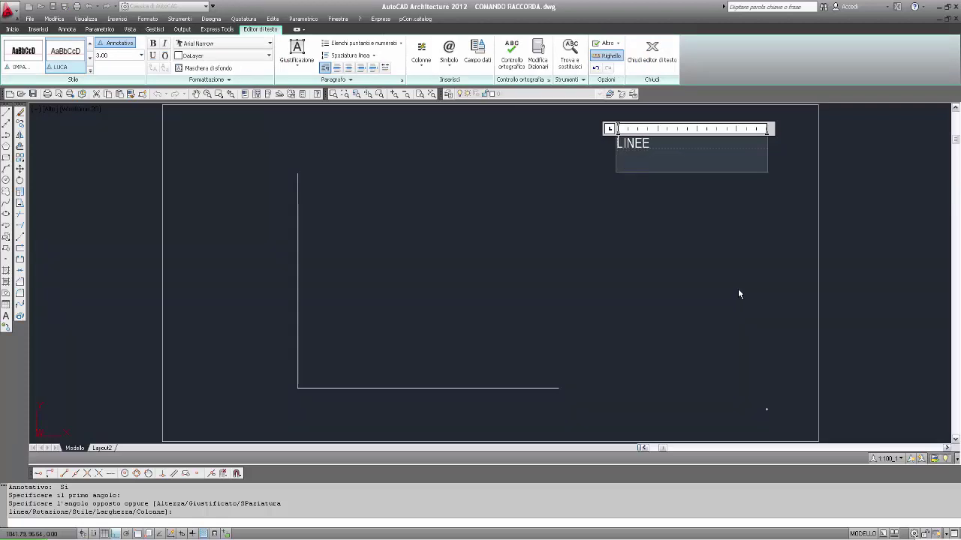
{"action": "type", "text": "ARCHI di c"}
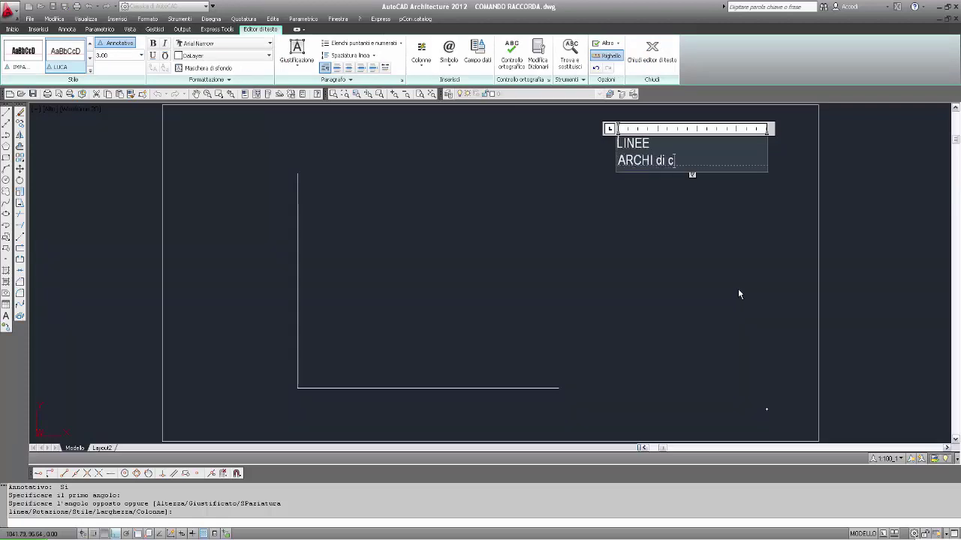
{"action": "type", "text": "erchio"}
{"action": "key", "text": "Return"}
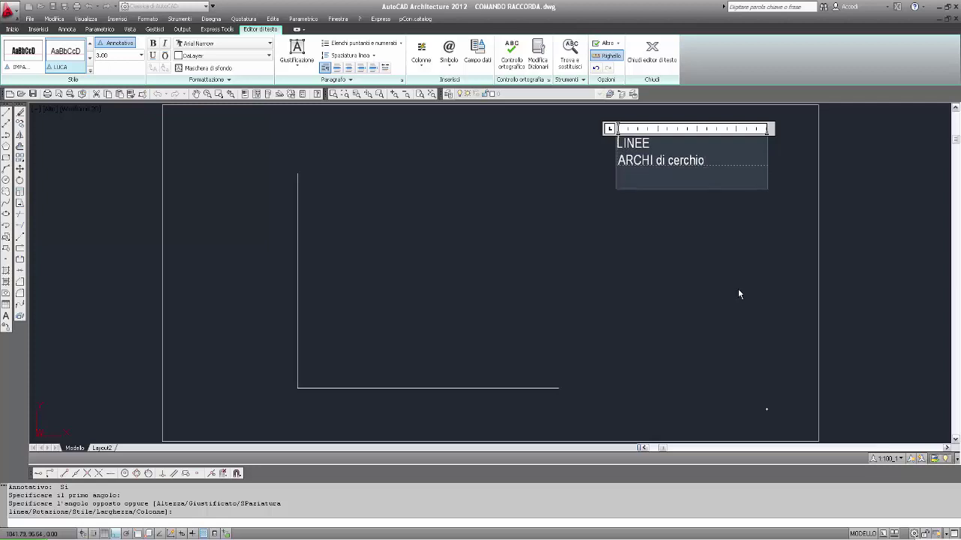
{"action": "type", "text": "ELL"}
{"action": "type", "text": "ISSI"}
{"action": "key", "text": "Return"}
{"action": "type", "text": "A"}
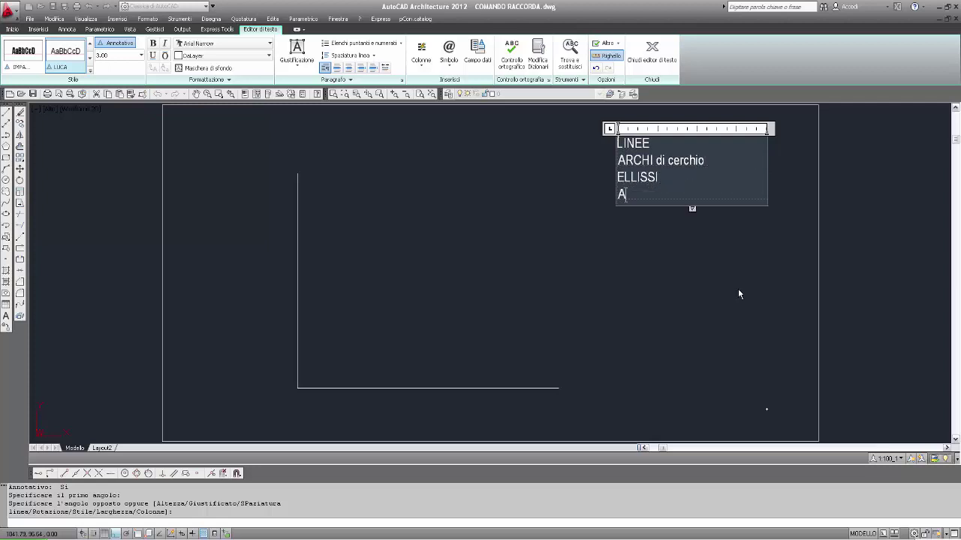
{"action": "type", "text": "RCHI elli"}
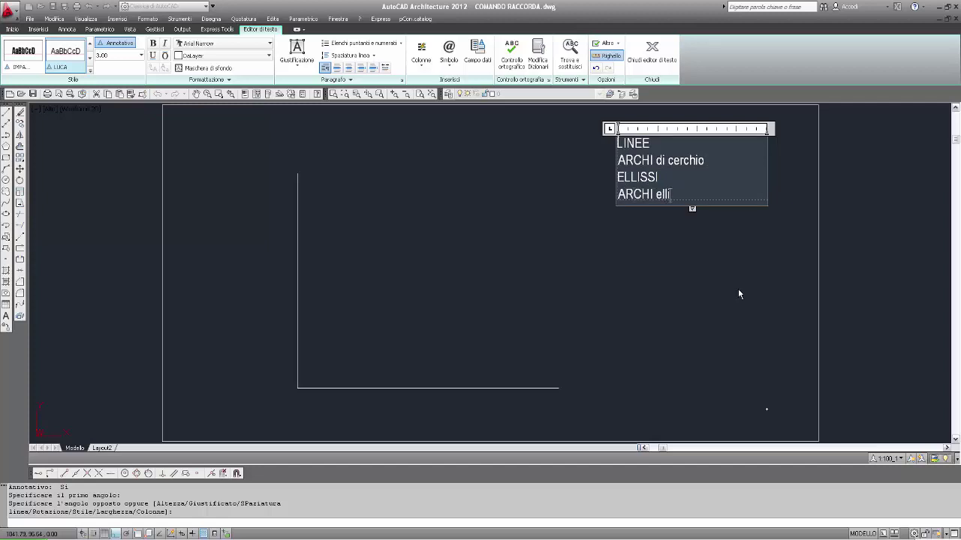
{"action": "type", "text": "ttici"}
{"action": "key", "text": "Return"}
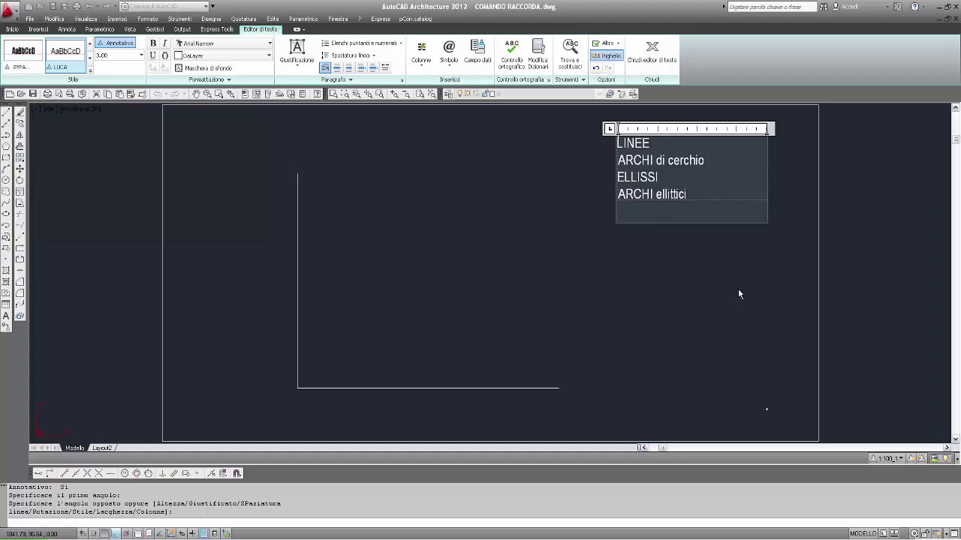
- Add POLILINEE, RAGGIO, SPLINE, XLINE and 3DSOLIDI to the list and close the text editor
{"action": "type", "text": "POLIL"}
{"action": "type", "text": "INEE"}
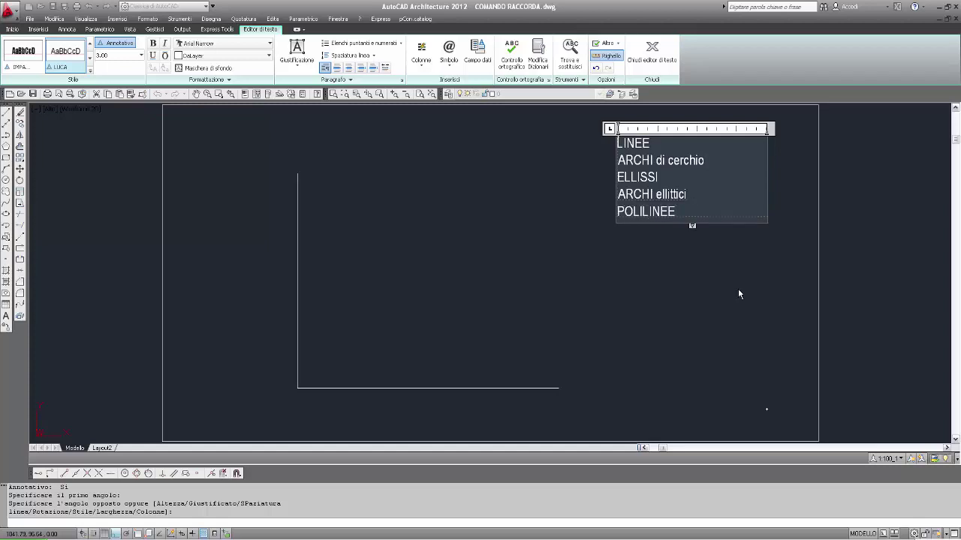
{"action": "key", "text": "Return"}
{"action": "type", "text": "RAGG"}
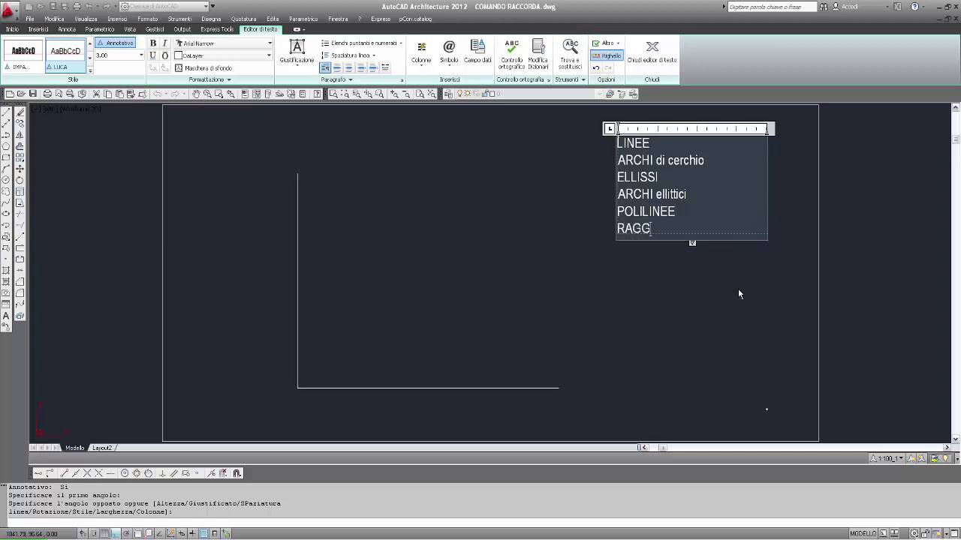
{"action": "type", "text": "IO"}
{"action": "key", "text": "Return"}
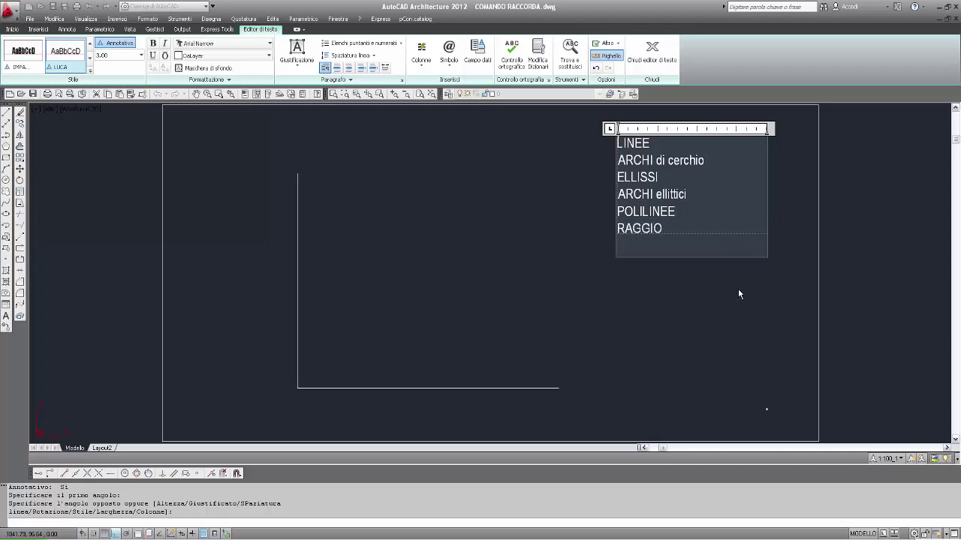
{"action": "type", "text": "SPLINE"}
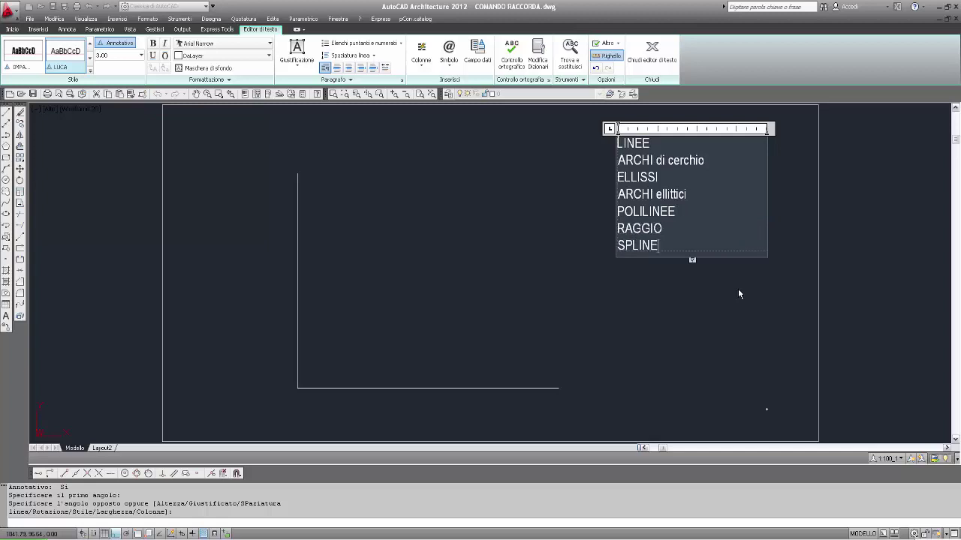
{"action": "key", "text": "Return"}
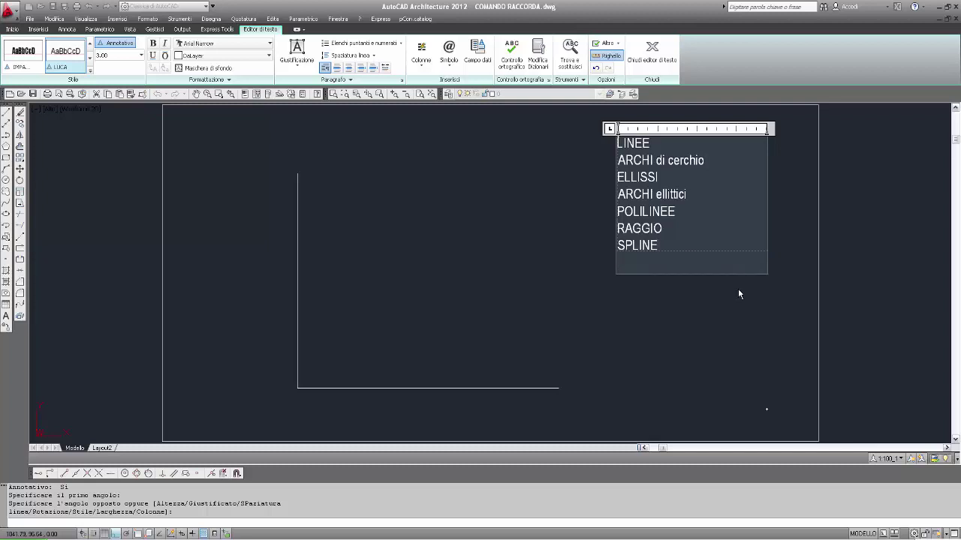
{"action": "type", "text": "XLINE"}
{"action": "key", "text": "Return"}
{"action": "type", "text": "3D"}
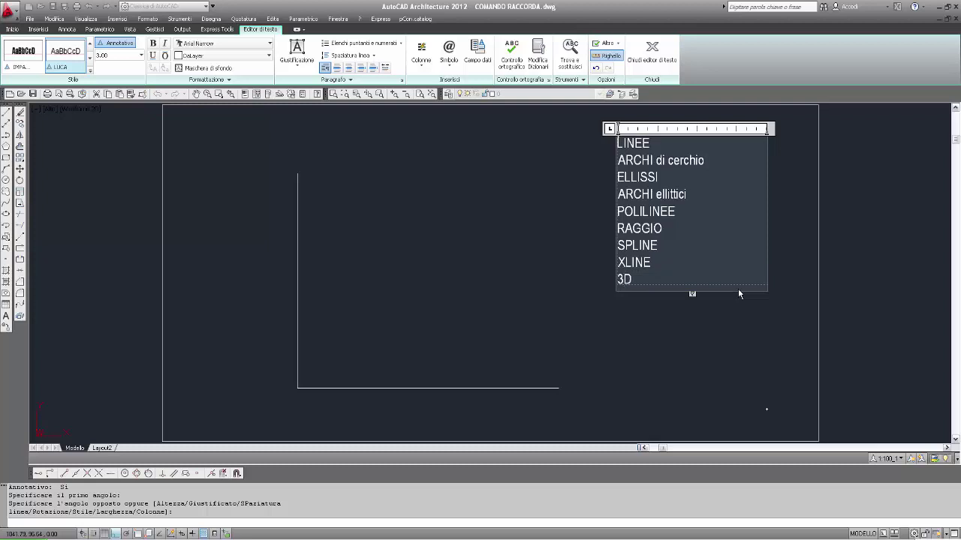
{"action": "type", "text": "SOLIDI"}
{"action": "key", "text": "Return"}
{"action": "key", "text": "BackSpace"}
{"action": "key", "text": "Return"}
{"action": "key", "text": "BackSpace"}
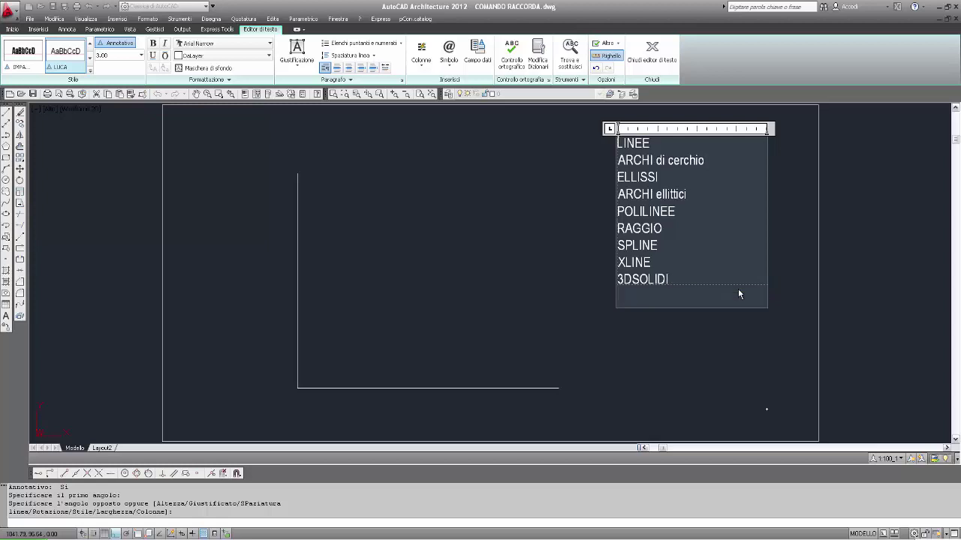
{"action": "left_click", "coordinate": [738, 288]}
- Move the object list text further to the right
{"action": "type", "text": "s"}
{"action": "key", "text": "Return"}
{"action": "left_click", "coordinate": [617, 240]}
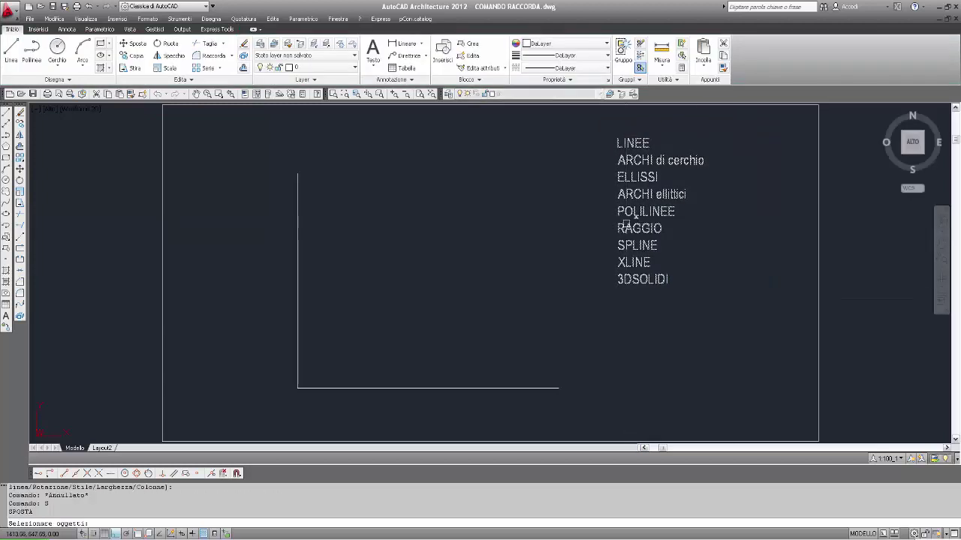
{"action": "key", "text": "Return"}
{"action": "left_click", "coordinate": [617, 240]}
{"action": "left_click", "coordinate": [828, 240]}
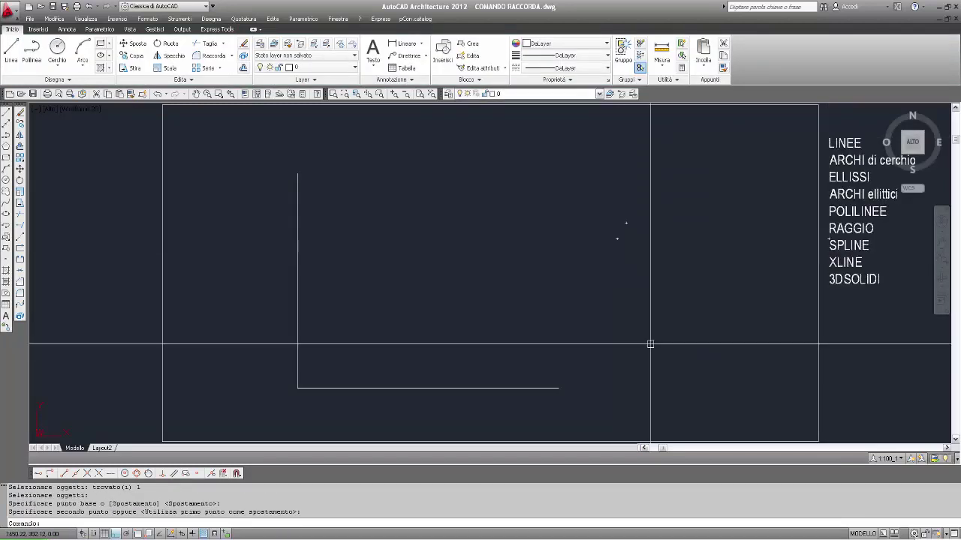
{"action": "key", "text": "Escape"}
- Erase the two old L-shaped lines
{"action": "left_click", "coordinate": [491, 290]}
{"action": "key", "text": "Escape"}
{"action": "left_click", "coordinate": [297, 249]}
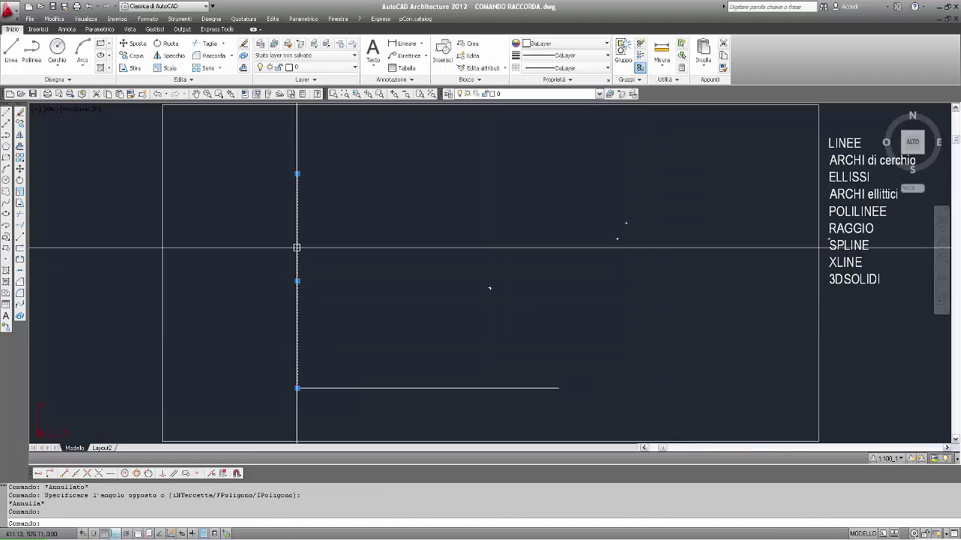
{"action": "left_click", "coordinate": [350, 388]}
{"action": "key", "text": "Delete"}
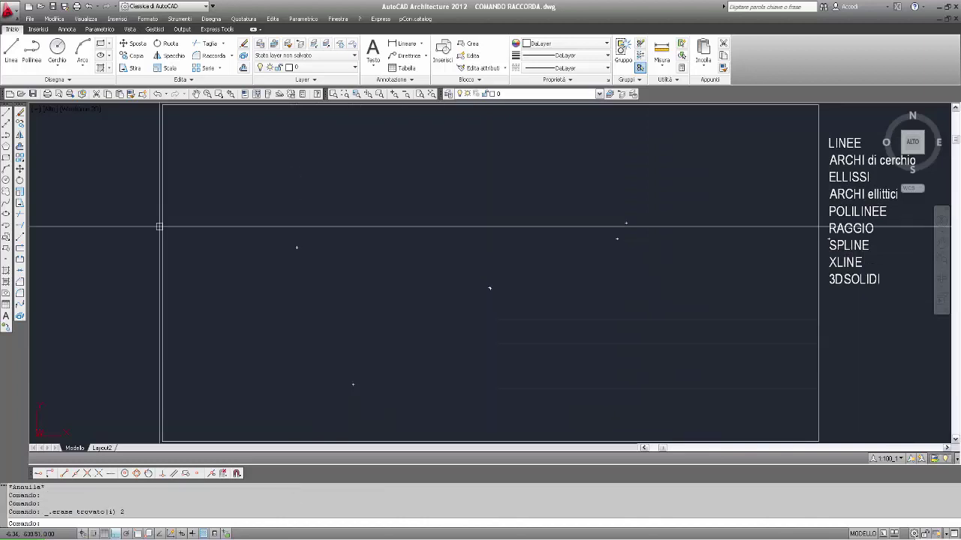
- Draw a vertical line and a horizontal line crossing it
{"action": "left_click", "coordinate": [6, 112]}
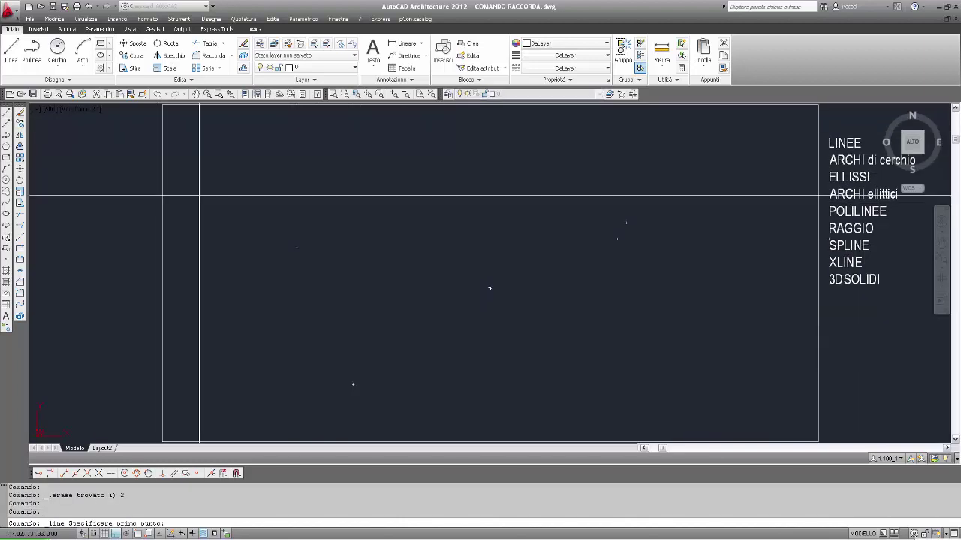
{"action": "left_click", "coordinate": [288, 143]}
{"action": "left_click", "coordinate": [287, 295]}
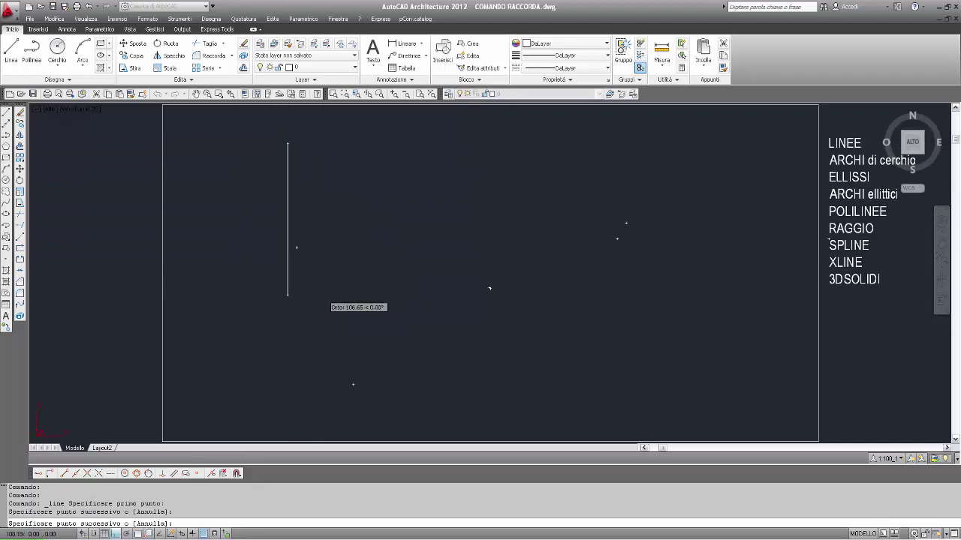
{"action": "key", "text": "Escape"}
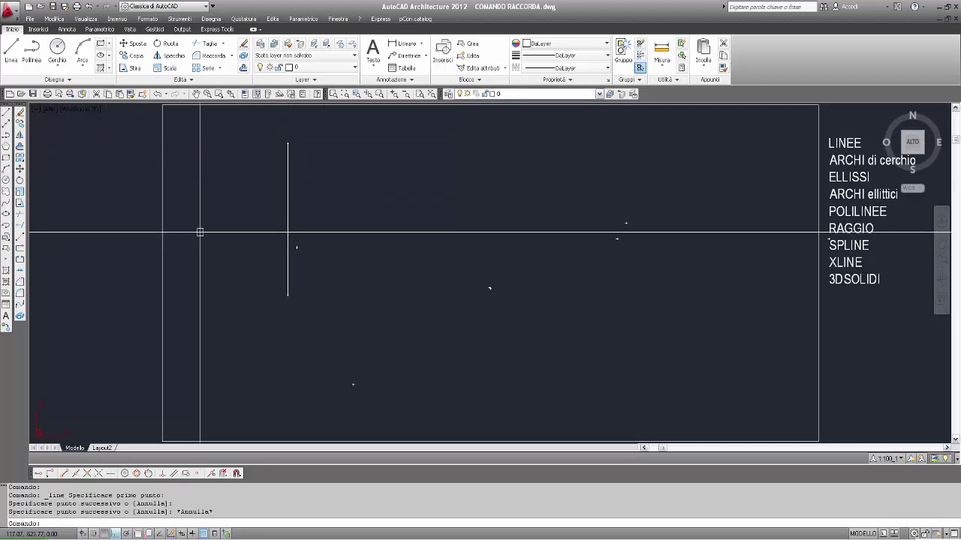
{"action": "key", "text": "F8"}
{"action": "key", "text": "F8"}
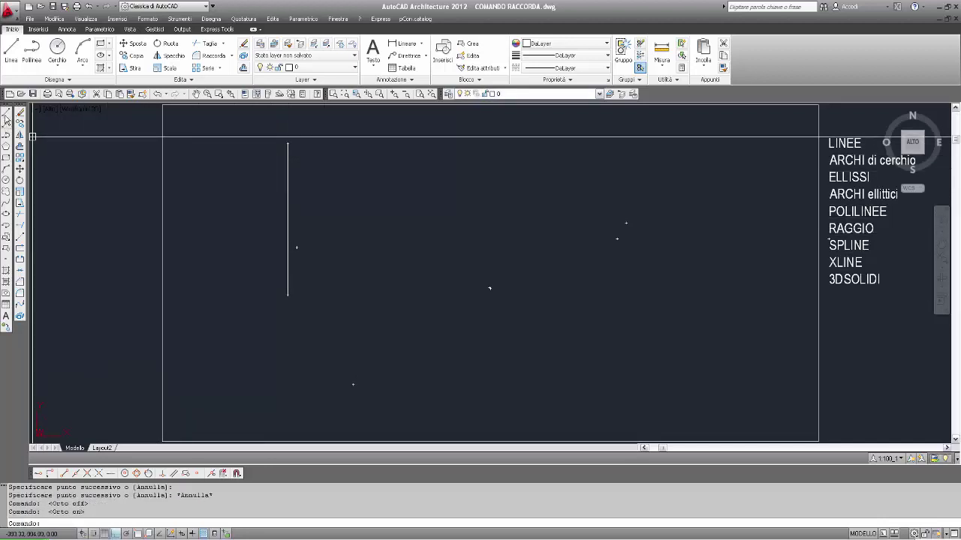
{"action": "left_click", "coordinate": [6, 115]}
{"action": "left_click", "coordinate": [201, 220]}
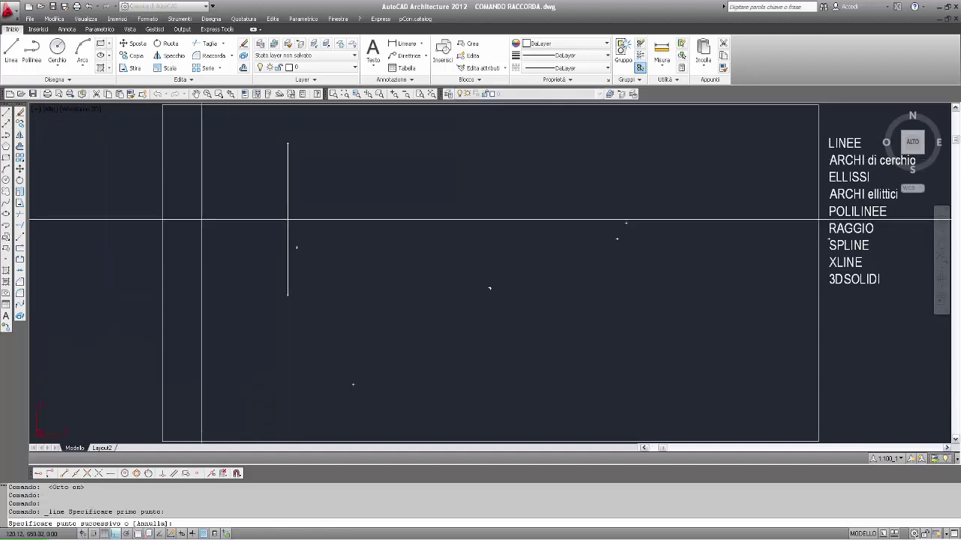
{"action": "left_click", "coordinate": [376, 219]}
{"action": "key", "text": "Return"}
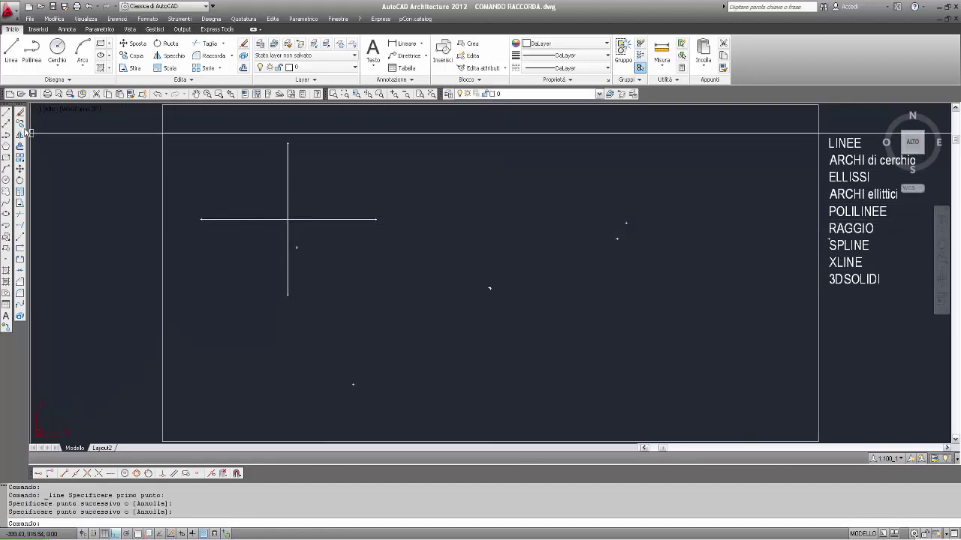
- Copy the crossing line pair to the right and lower right to form the grid
{"action": "left_click", "coordinate": [20, 123]}
{"action": "left_click", "coordinate": [298, 195]}
{"action": "left_click", "coordinate": [250, 227]}
{"action": "key", "text": "Return"}
{"action": "left_click", "coordinate": [268, 219]}
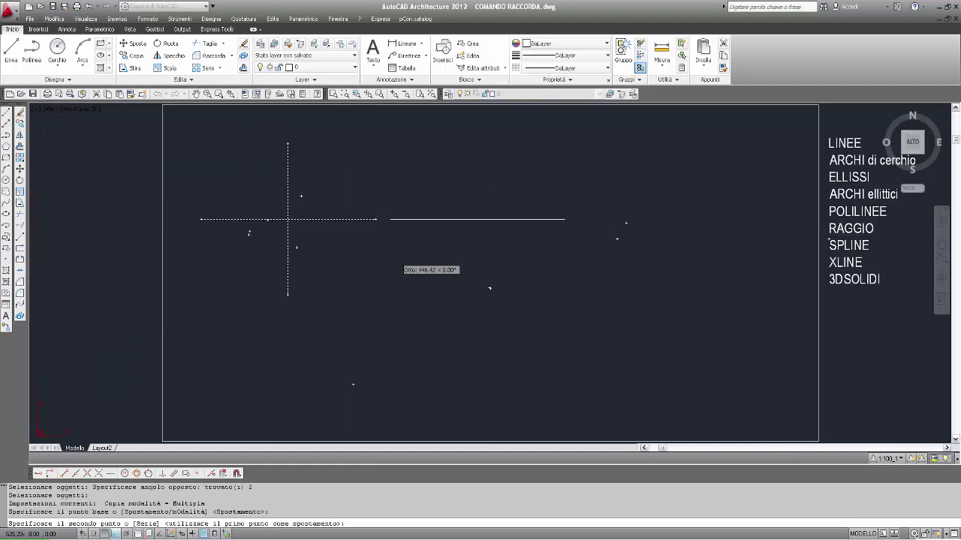
{"action": "left_click", "coordinate": [484, 250]}
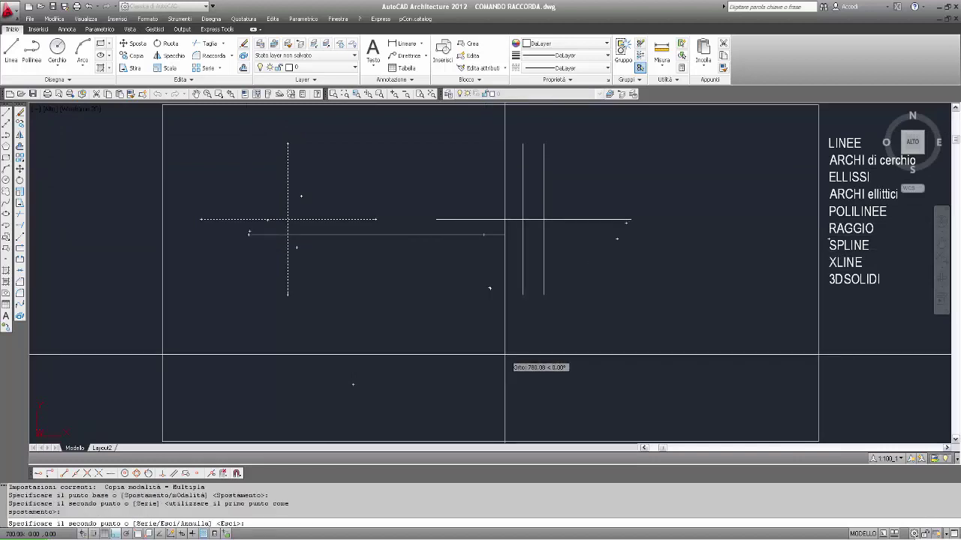
{"action": "key", "text": "F8"}
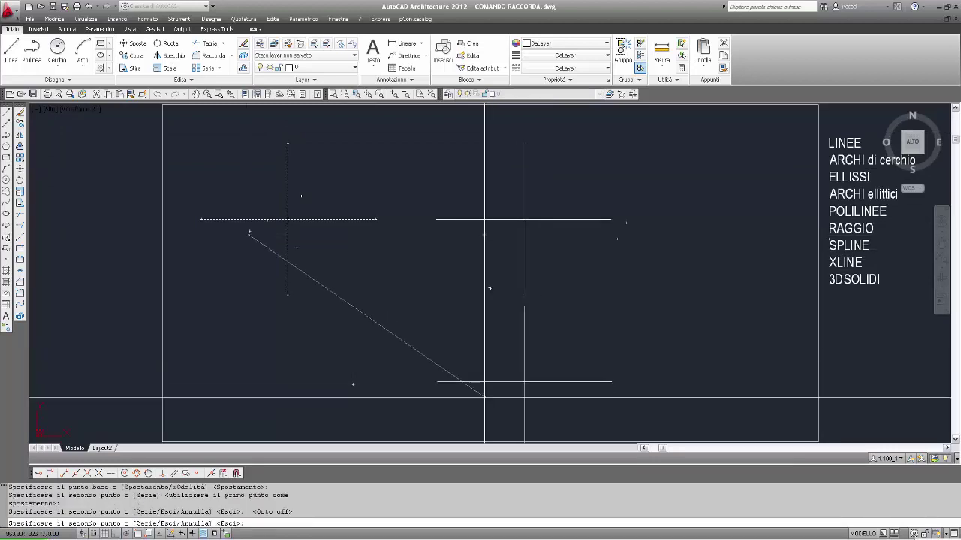
{"action": "left_click", "coordinate": [484, 397]}
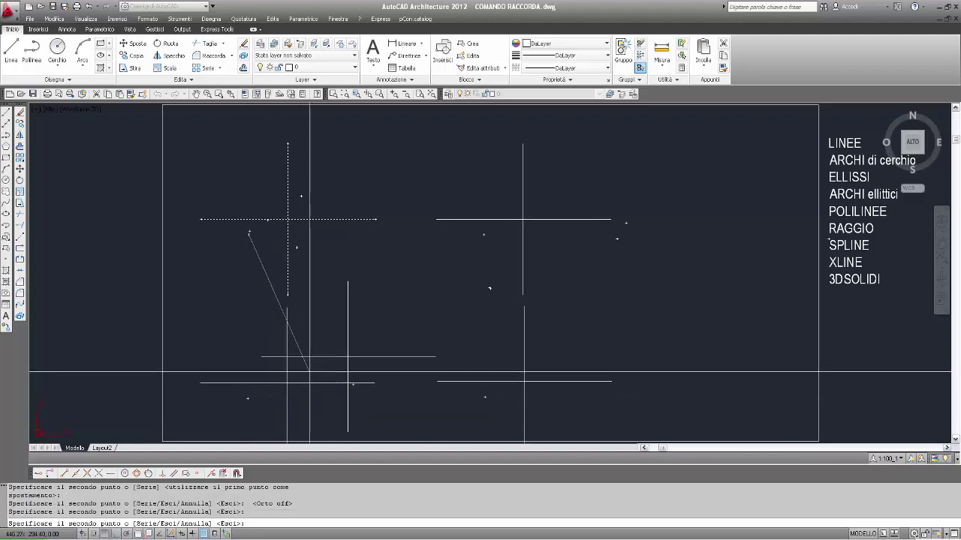
{"action": "key", "text": "Return"}
{"action": "type", "text": "RACC"}
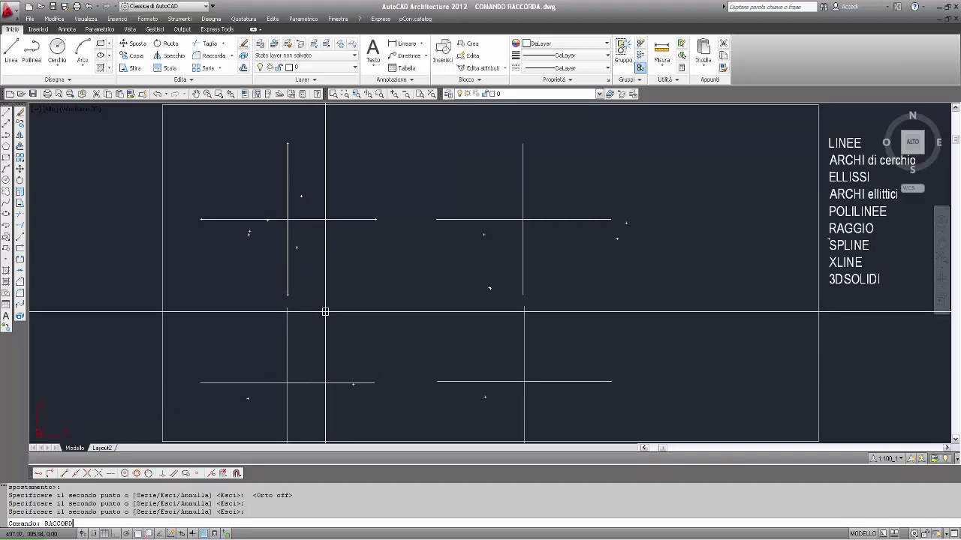
- Fillet the upper-left and lower-left crosses at zero radius, trimming them into sharp corners
{"action": "type", "text": "ORDO"}
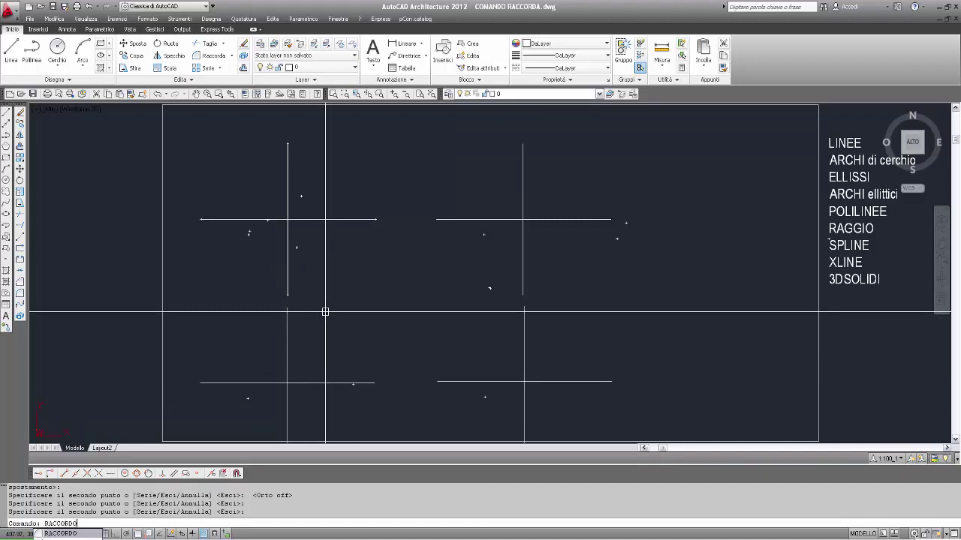
{"action": "key", "text": "Return"}
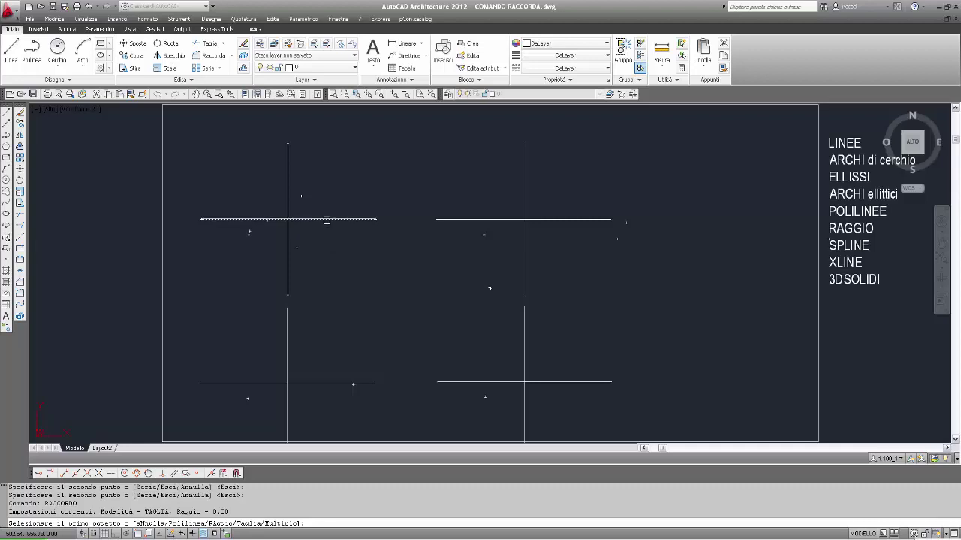
{"action": "left_click", "coordinate": [327, 220]}
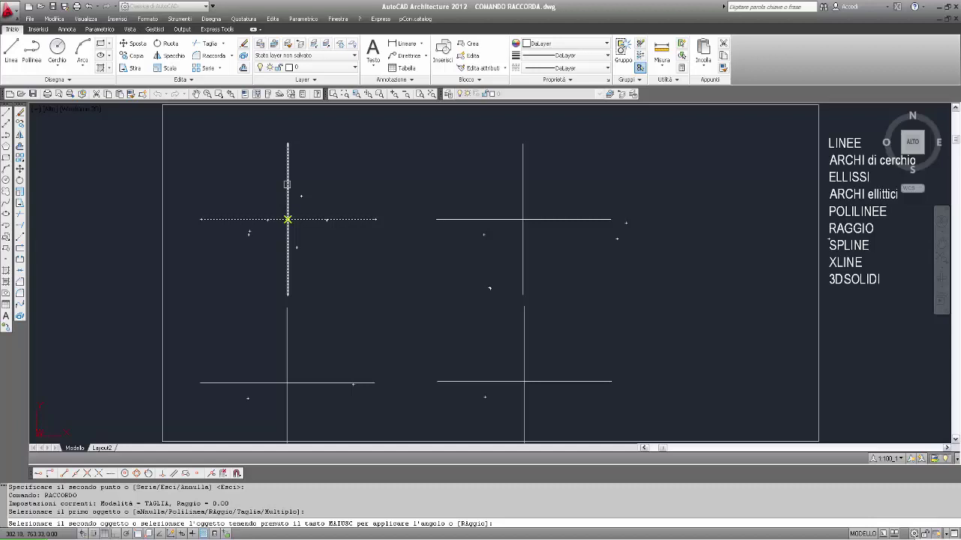
{"action": "left_click", "coordinate": [288, 219]}
{"action": "type", "text": "RACCORDO"}
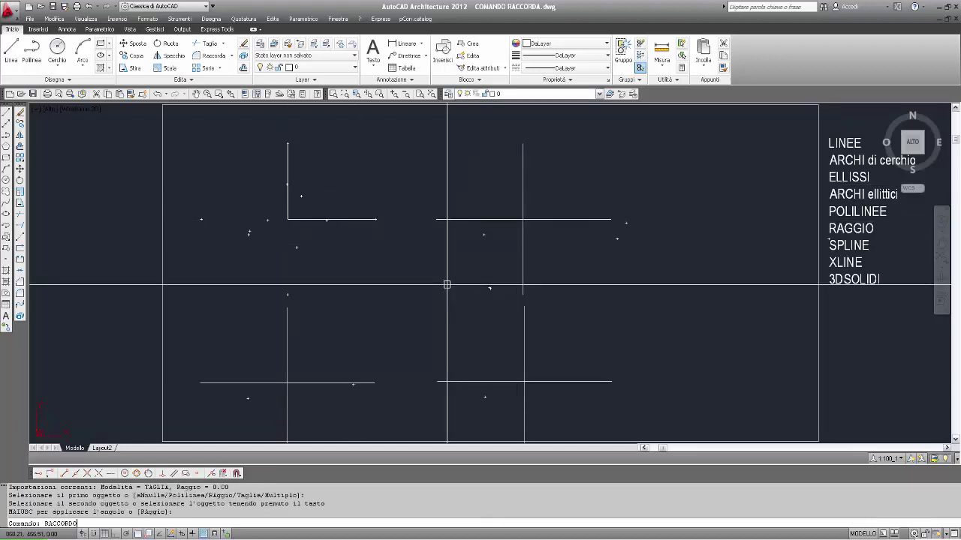
{"action": "key", "text": "Return"}
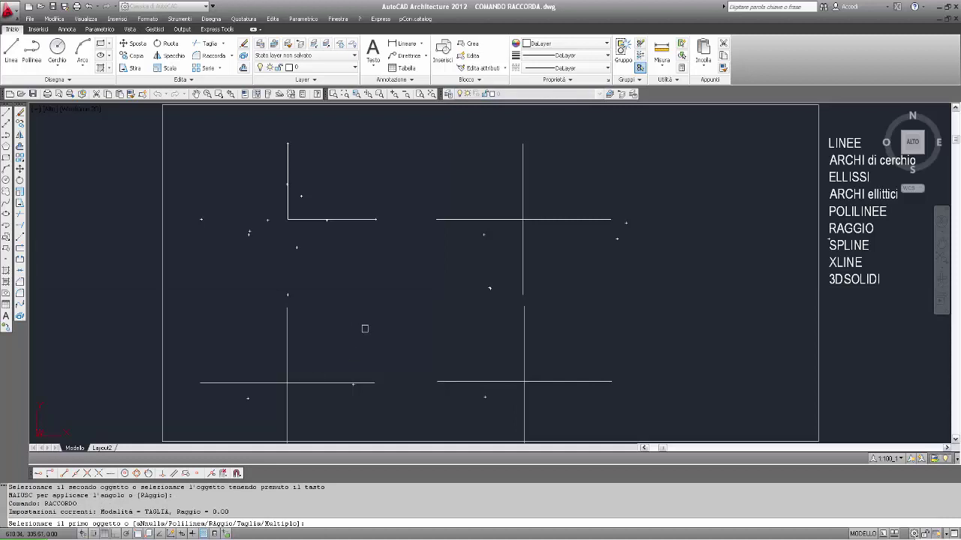
{"action": "left_click", "coordinate": [256, 383]}
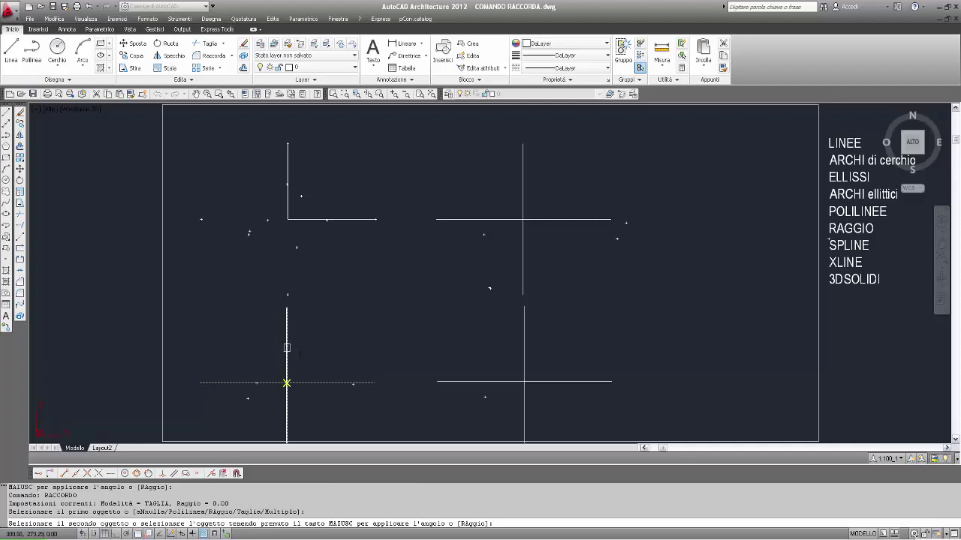
{"action": "left_click", "coordinate": [286, 348]}
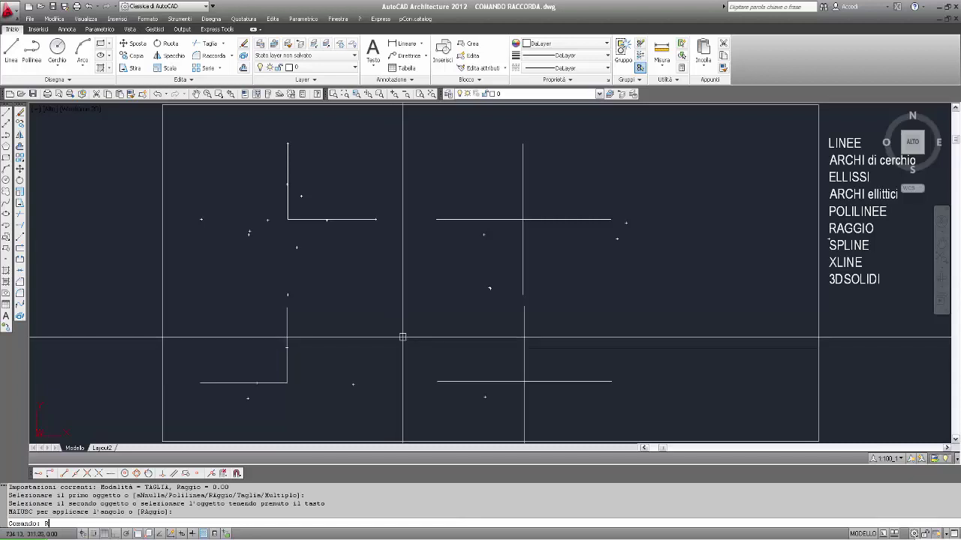
- Fillet the upper-right and lower-right crosses with RACCORDO into sharp corners
{"action": "type", "text": "RACCORDO"}
{"action": "key", "text": "Return"}
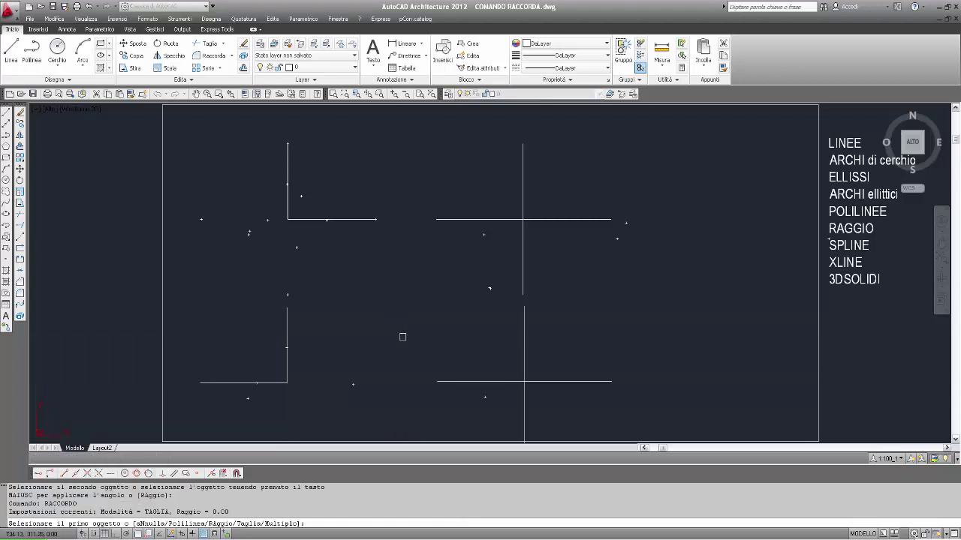
{"action": "left_click", "coordinate": [549, 219]}
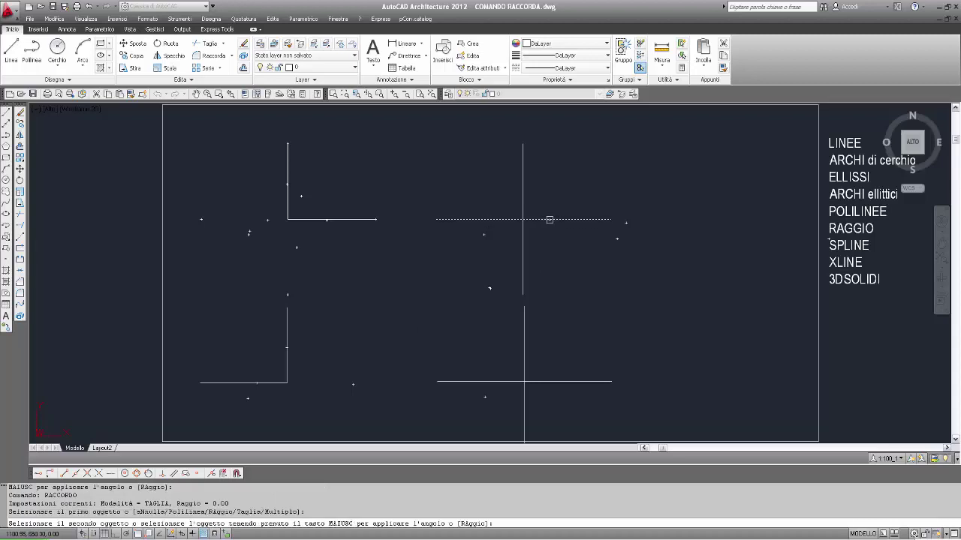
{"action": "left_click", "coordinate": [522, 250]}
{"action": "type", "text": "RACCORDO"}
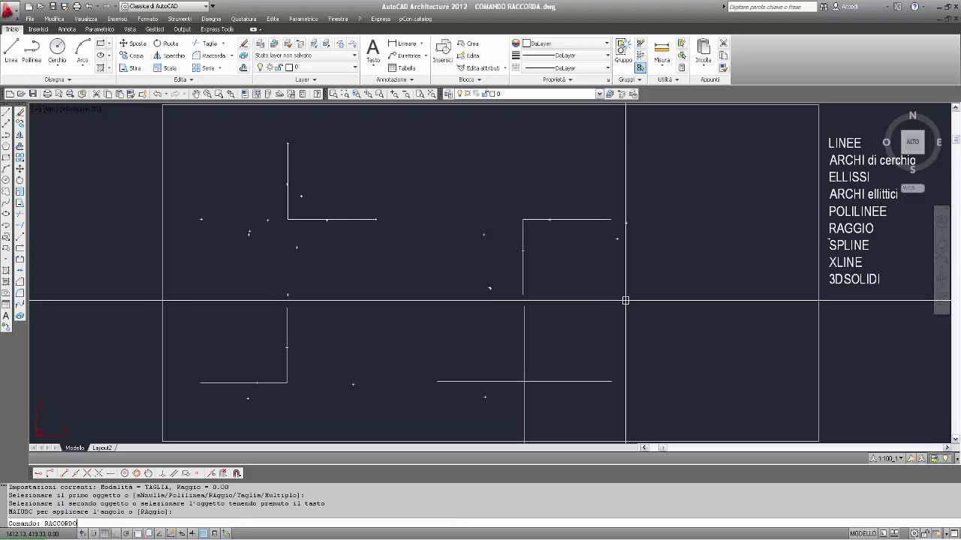
{"action": "key", "text": "Return"}
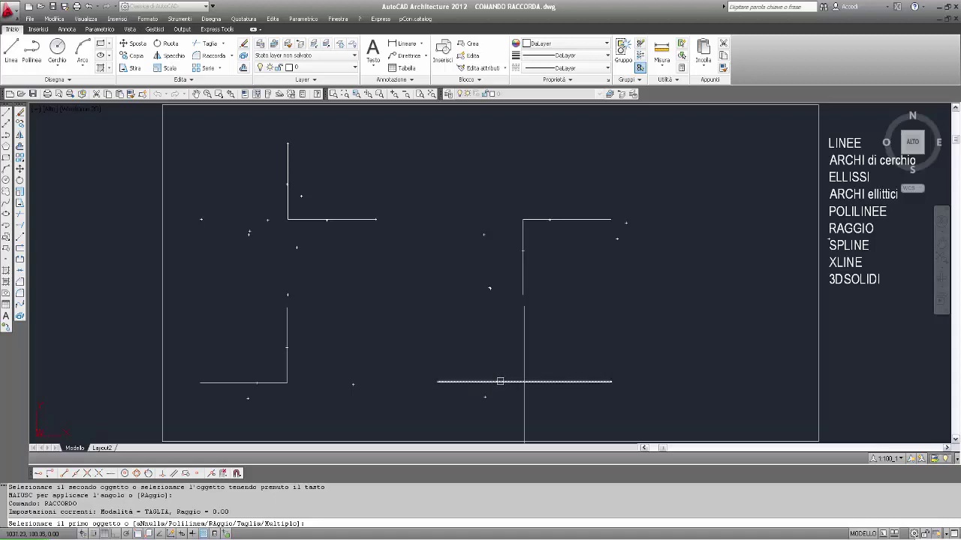
{"action": "left_click", "coordinate": [500, 381]}
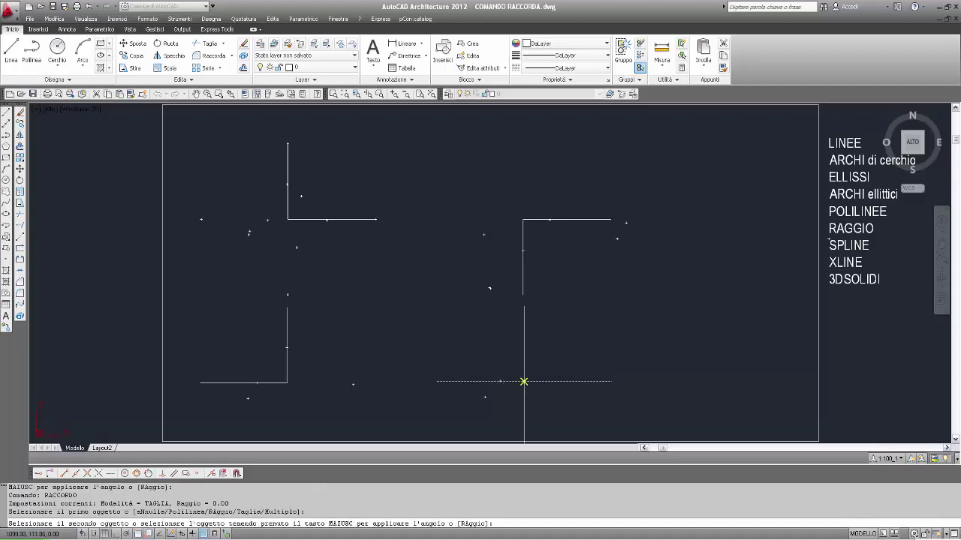
{"action": "left_click", "coordinate": [523, 382]}
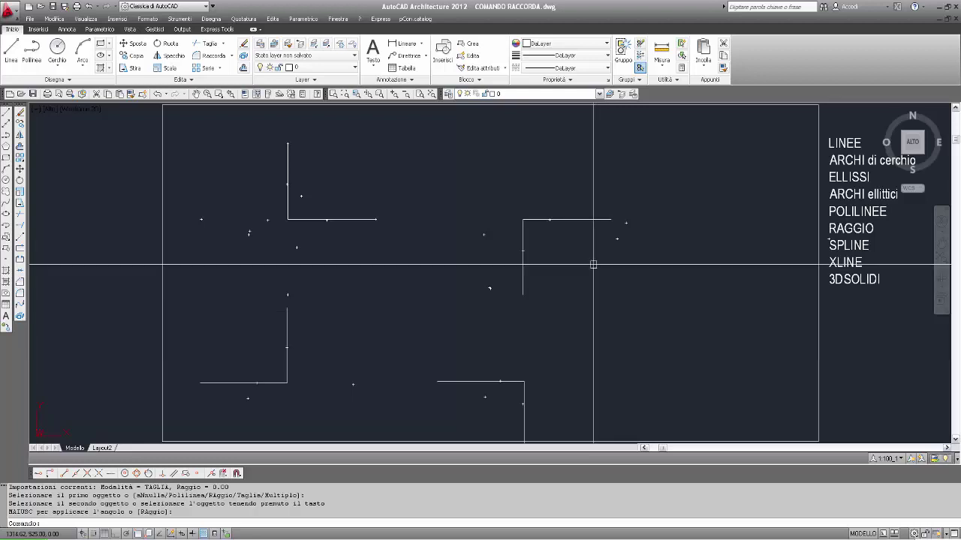
{"action": "key", "text": "Escape"}
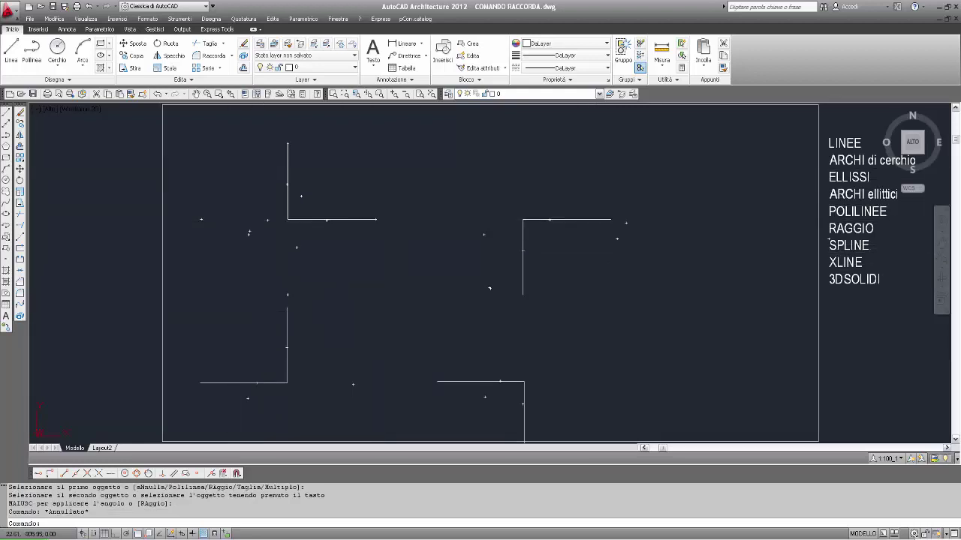
- Erase all the line pairs with a window and regenerate the view
{"action": "left_click", "coordinate": [20, 111]}
{"action": "left_click", "coordinate": [671, 193]}
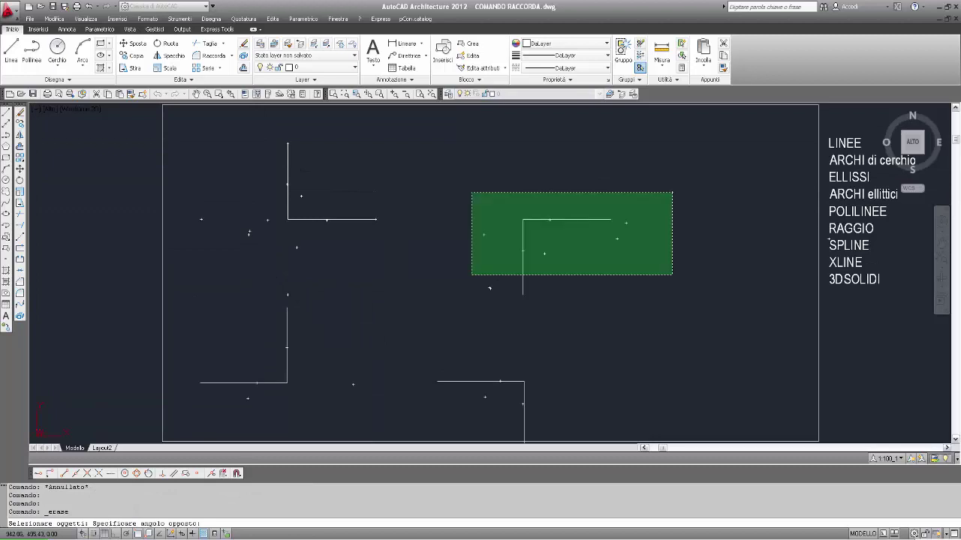
{"action": "left_click", "coordinate": [231, 402]}
{"action": "key", "text": "Return"}
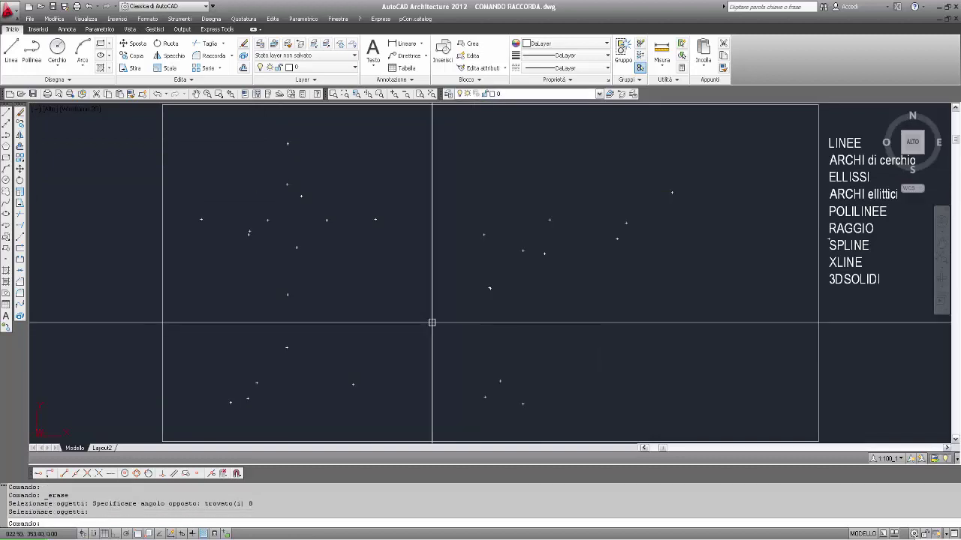
{"action": "left_click", "coordinate": [86, 19]}
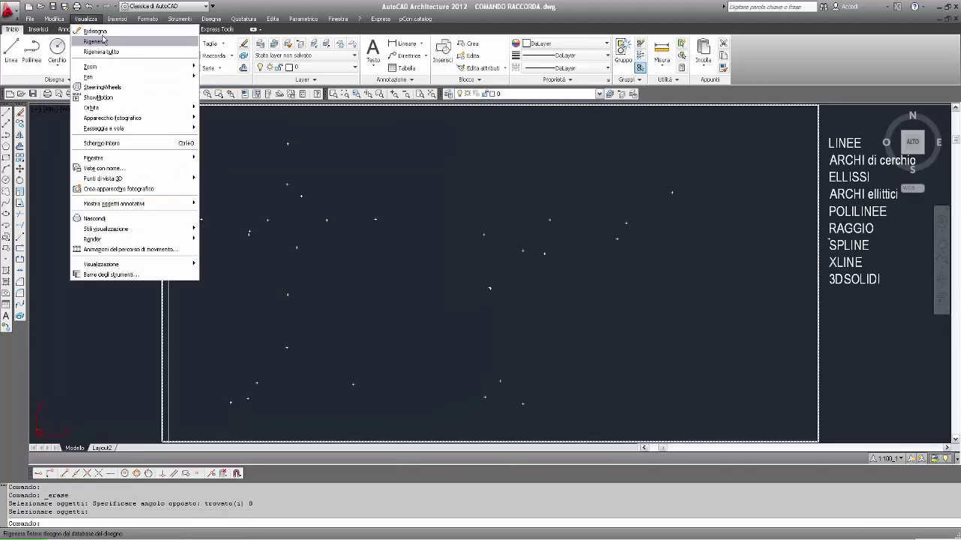
{"action": "left_click", "coordinate": [98, 31]}
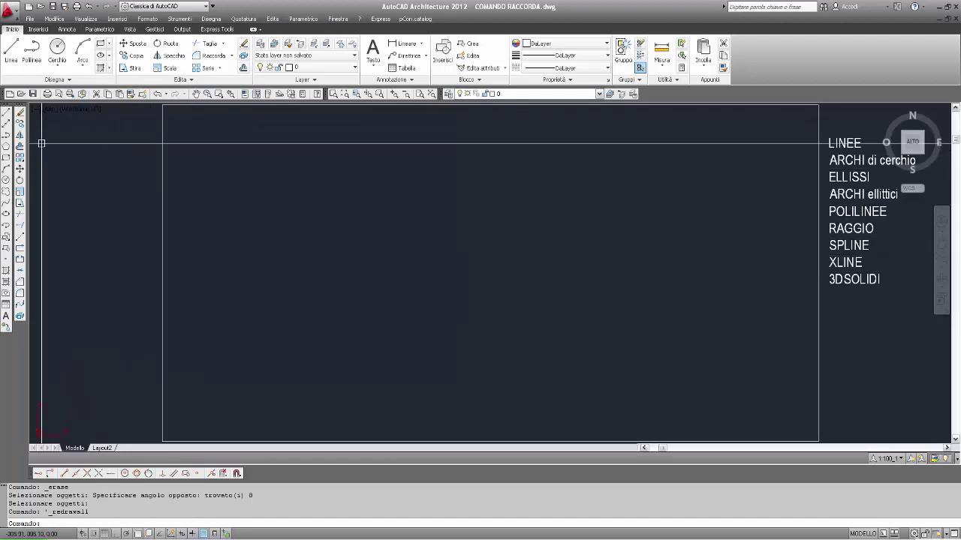
- Draw an upper zigzag polyline with six vertices
{"action": "left_click", "coordinate": [7, 135]}
{"action": "left_click", "coordinate": [285, 172]}
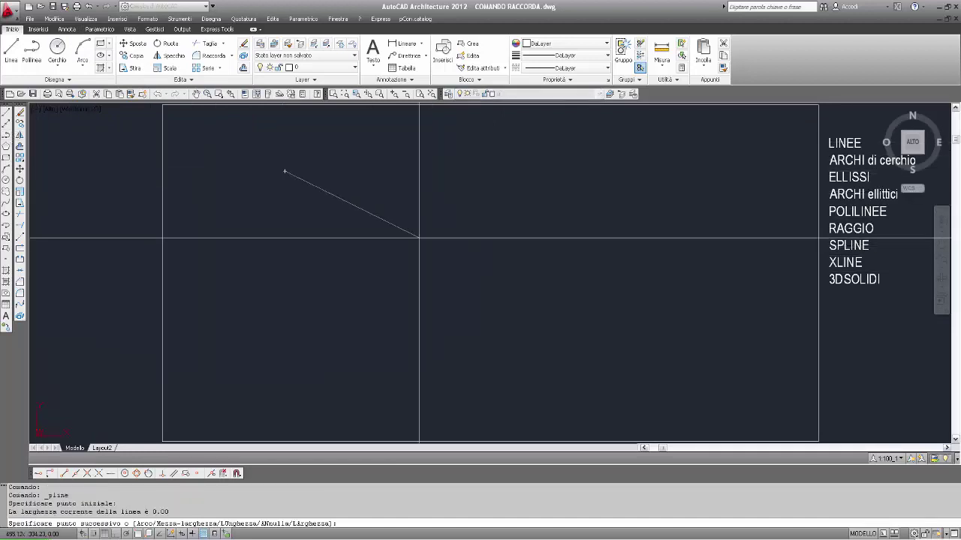
{"action": "left_click", "coordinate": [390, 201]}
{"action": "left_click", "coordinate": [416, 247]}
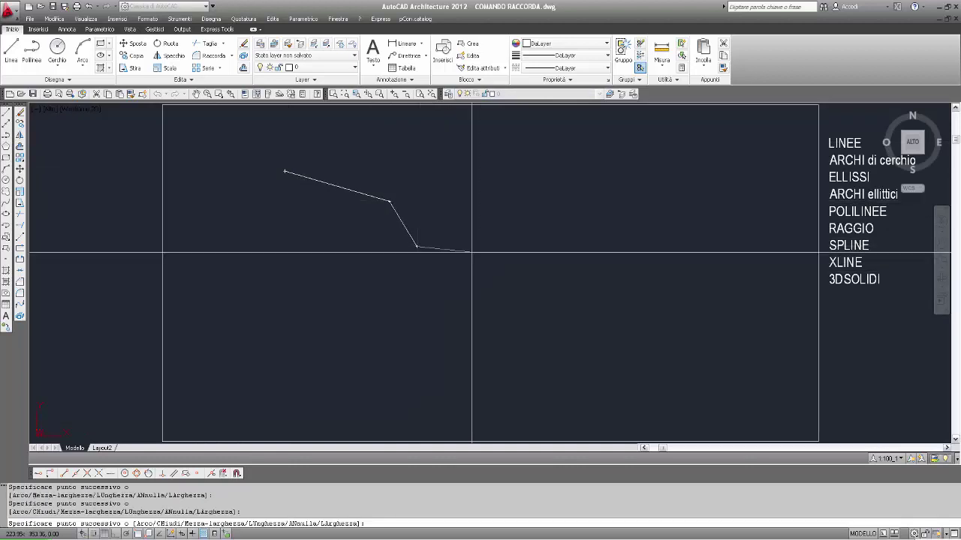
{"action": "left_click", "coordinate": [511, 227]}
{"action": "left_click", "coordinate": [571, 288]}
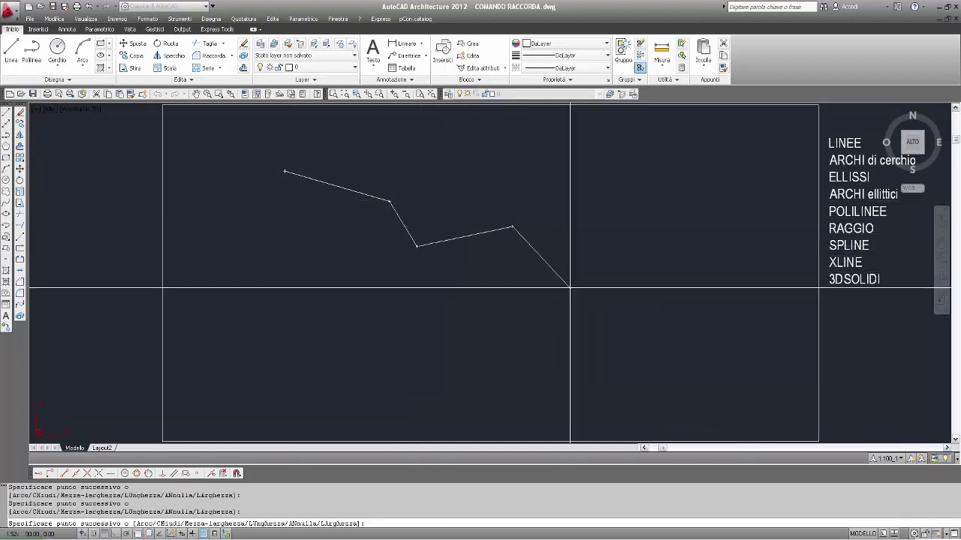
{"action": "left_click", "coordinate": [590, 325]}
{"action": "key", "text": "Return"}
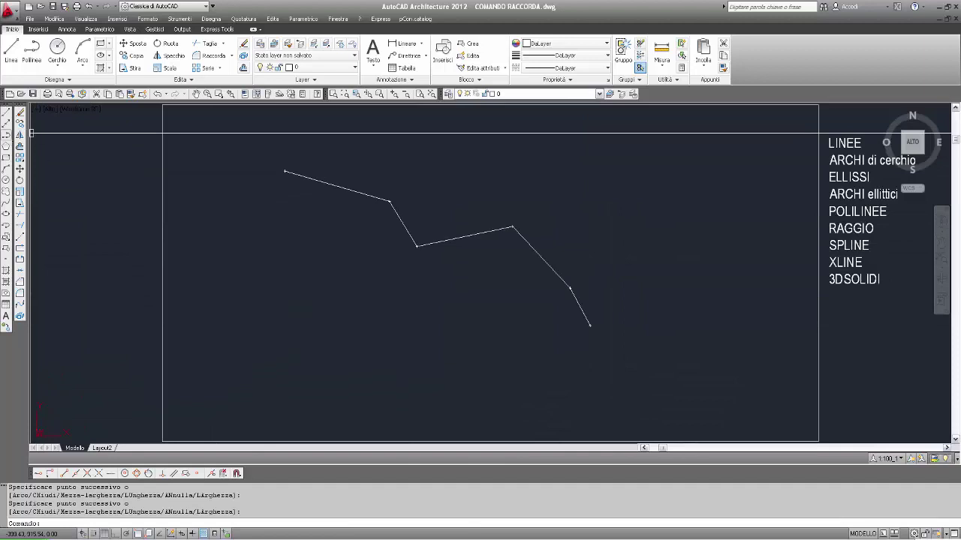
- Draw a second zigzag polyline below, ending across the upper one
{"action": "left_click", "coordinate": [6, 135]}
{"action": "left_click", "coordinate": [280, 325]}
{"action": "left_click", "coordinate": [415, 335]}
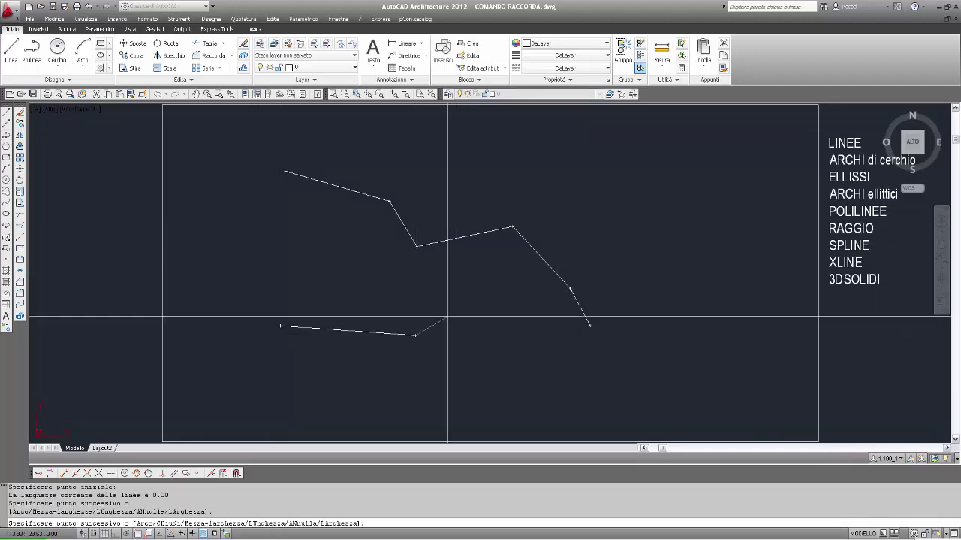
{"action": "left_click", "coordinate": [480, 286]}
{"action": "left_click", "coordinate": [476, 193]}
{"action": "key", "text": "Return"}
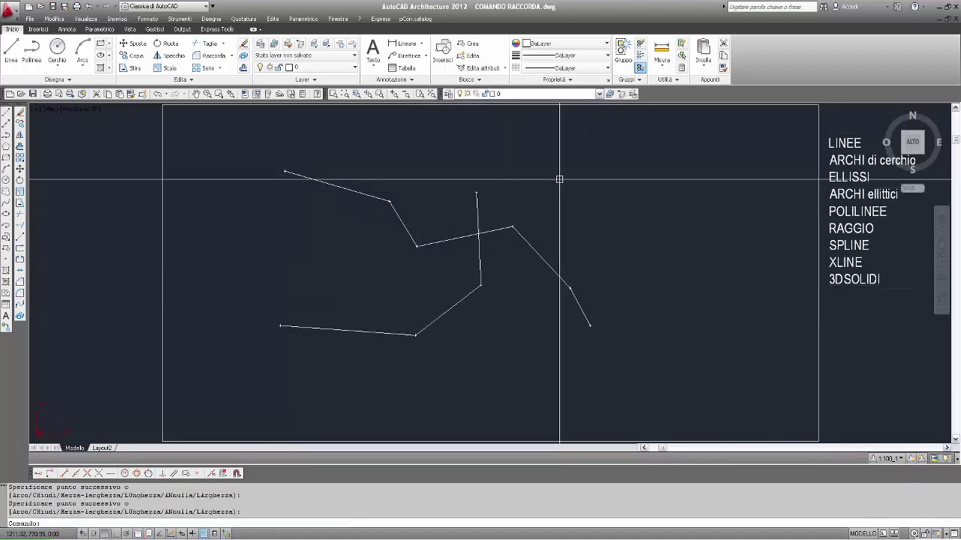
- Fillet the upper and lower zigzag polylines' crossing segments with RACCORDO into one sharp corner
{"action": "type", "text": "RACC"}
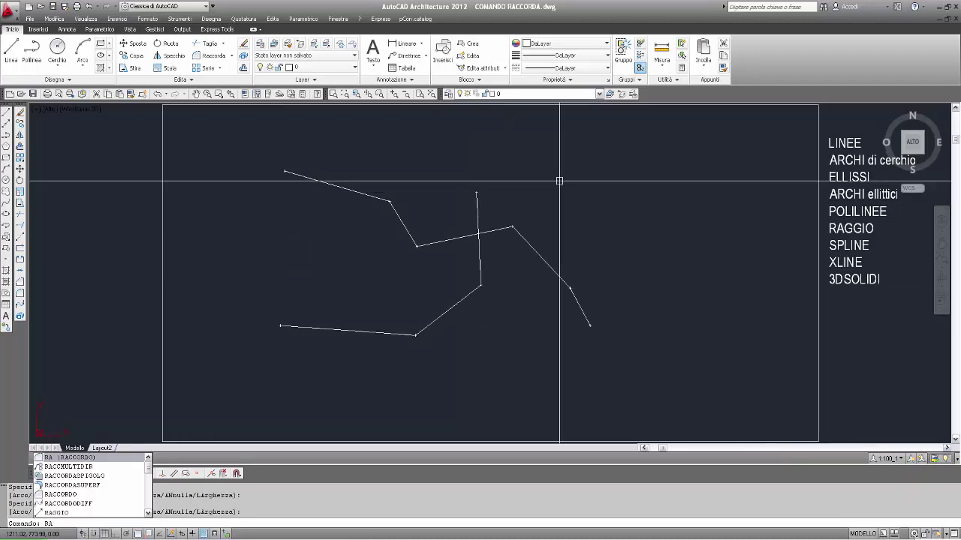
{"action": "type", "text": "ORDO"}
{"action": "key", "text": "Return"}
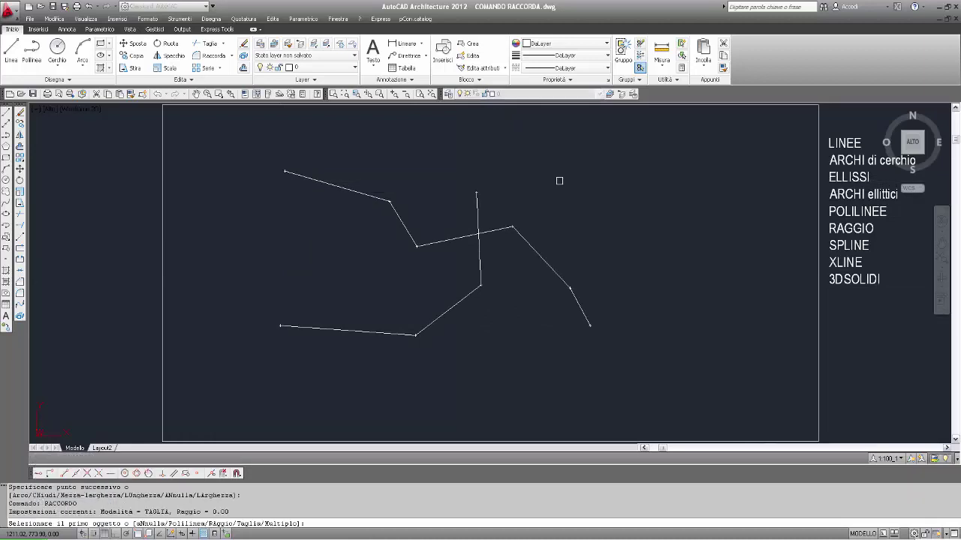
{"action": "left_click", "coordinate": [458, 238]}
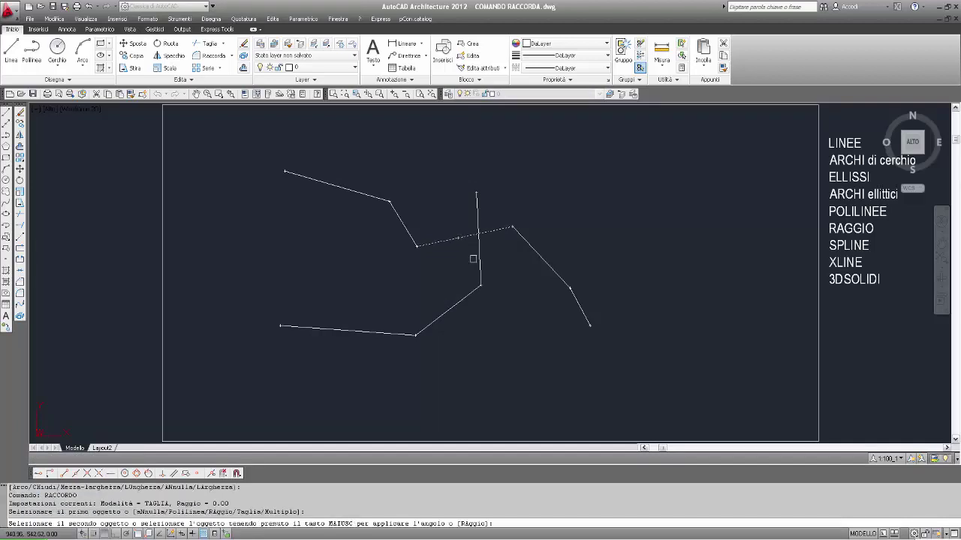
{"action": "left_click", "coordinate": [479, 247]}
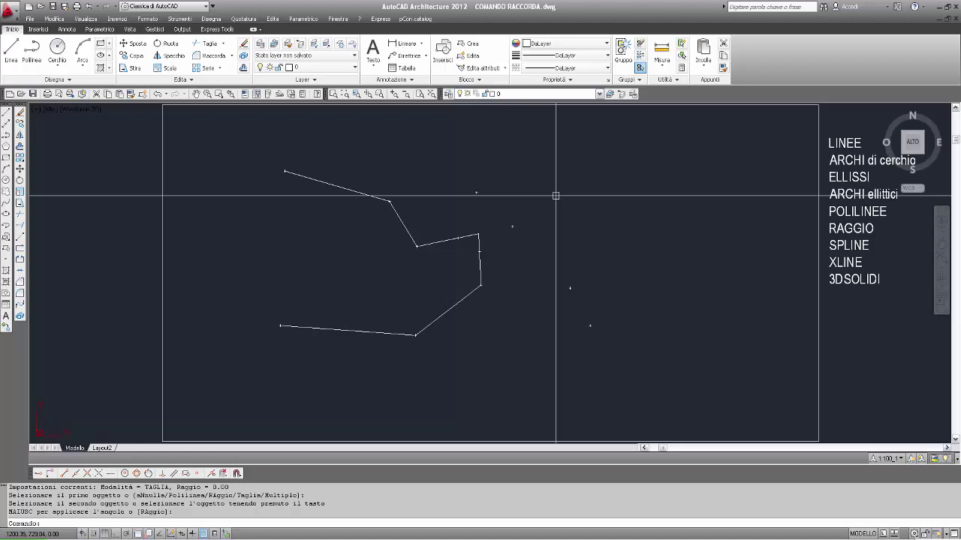
{"action": "left_click", "coordinate": [446, 242]}
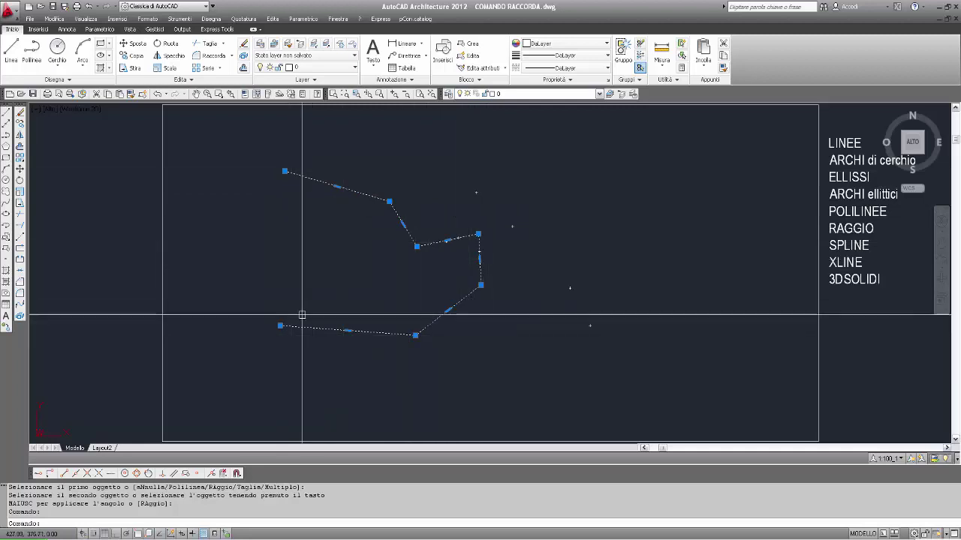
- Erase the joined polyline and redraw the view
{"action": "key", "text": "Escape"}
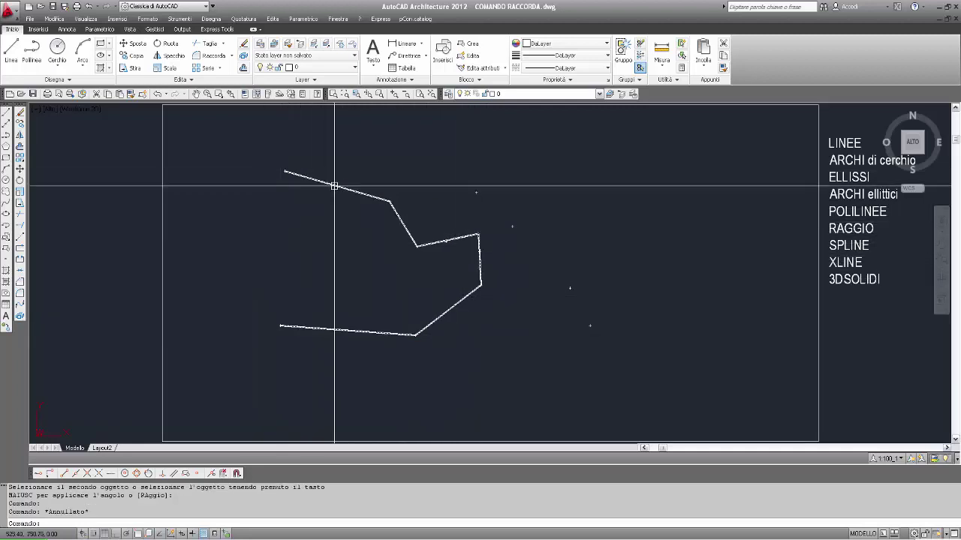
{"action": "left_click", "coordinate": [332, 186]}
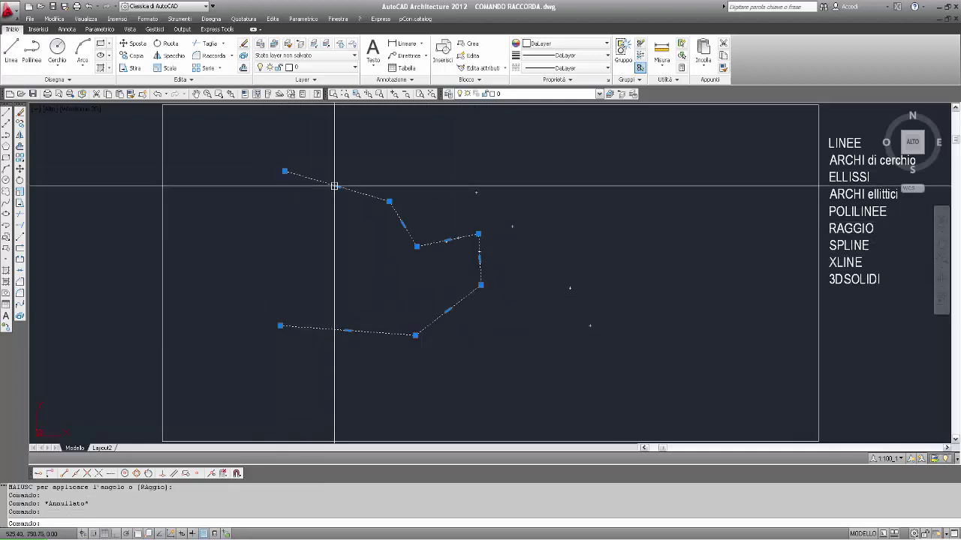
{"action": "left_click", "coordinate": [21, 113]}
{"action": "key", "text": "Escape"}
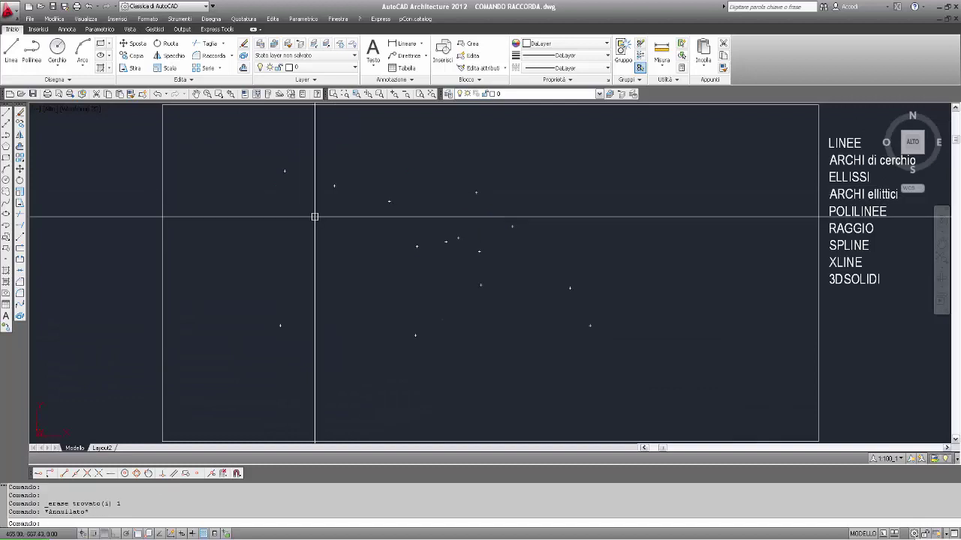
{"action": "type", "text": "RIDIS"}
{"action": "key", "text": "Return"}
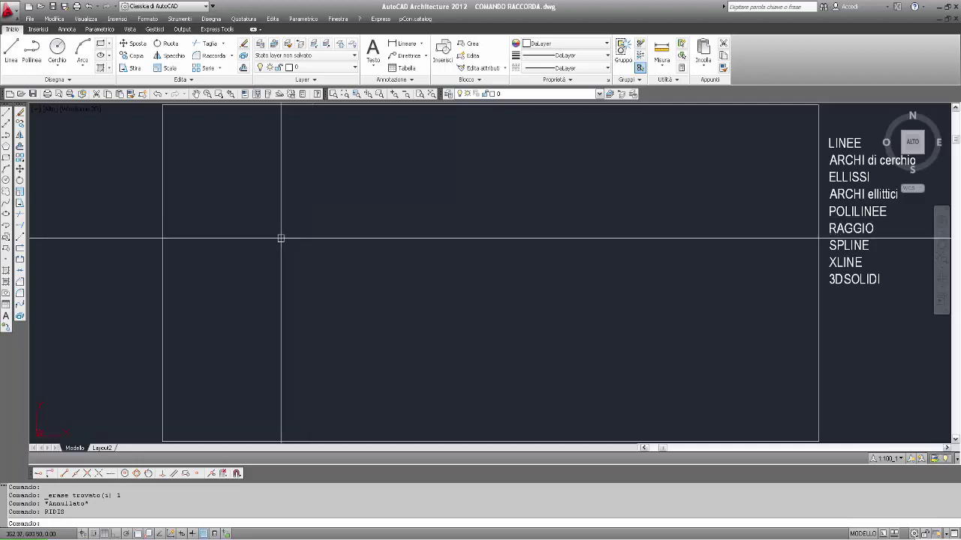
- Draw a short red diagonal line, then restore white as the current colour
{"action": "left_click", "coordinate": [565, 43]}
{"action": "left_click", "coordinate": [544, 80]}
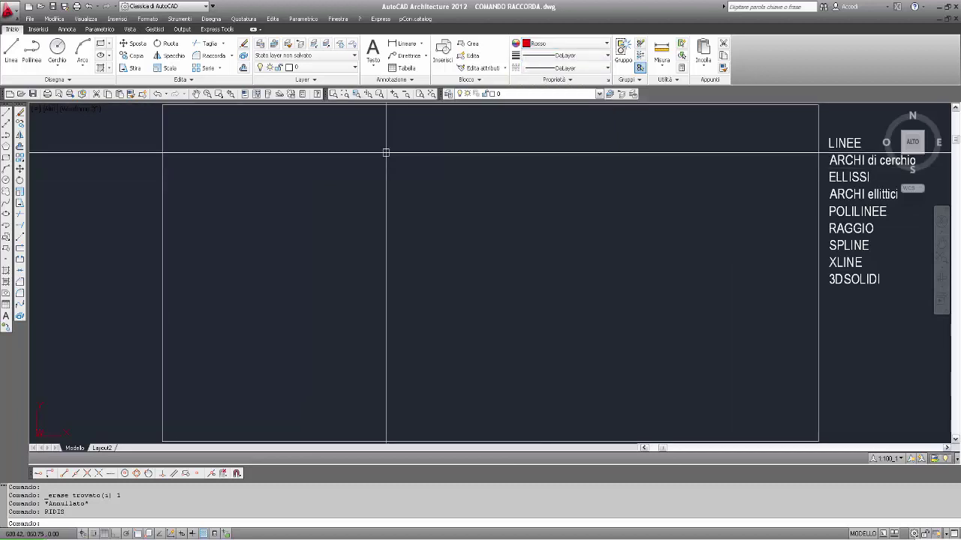
{"action": "left_click", "coordinate": [7, 112]}
{"action": "left_click", "coordinate": [311, 163]}
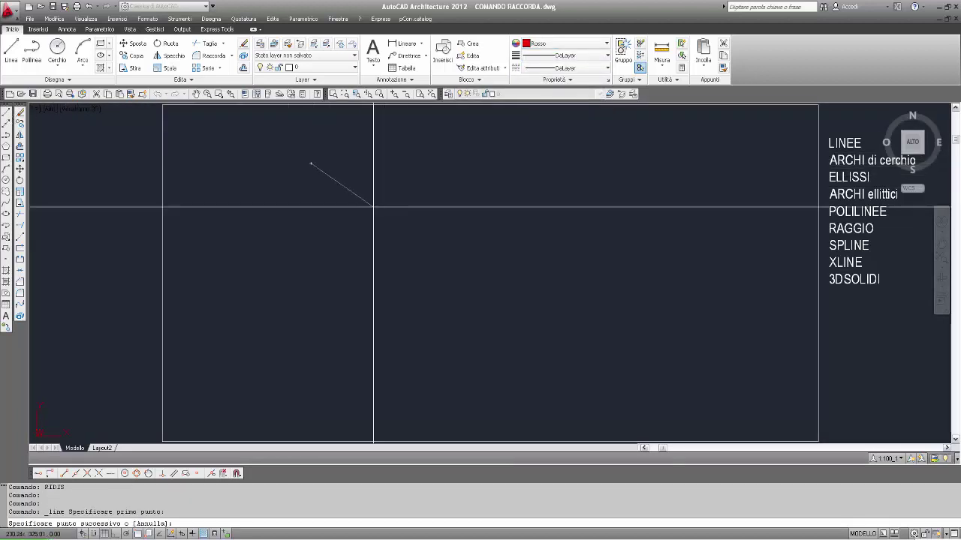
{"action": "left_click", "coordinate": [386, 211]}
{"action": "key", "text": "Return"}
{"action": "left_click", "coordinate": [590, 45]}
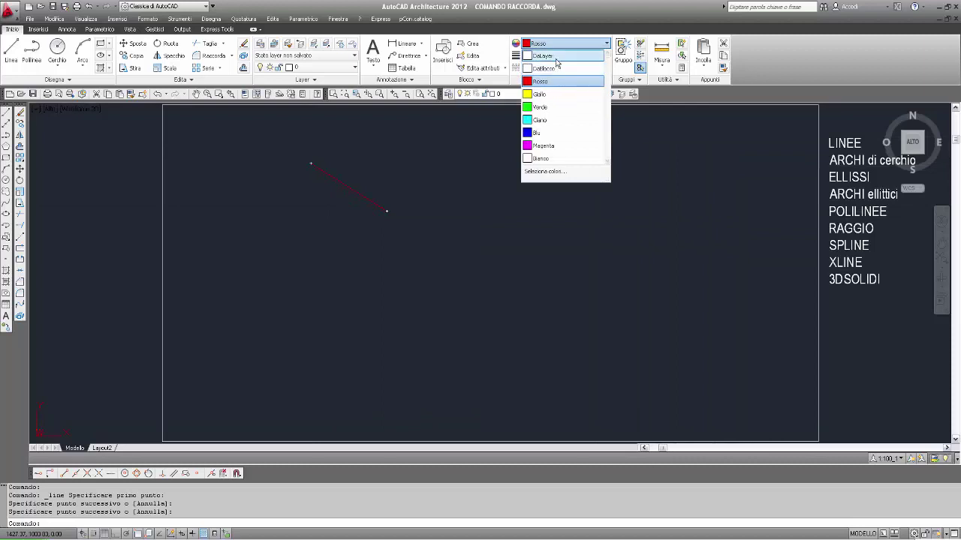
{"action": "left_click", "coordinate": [546, 158]}
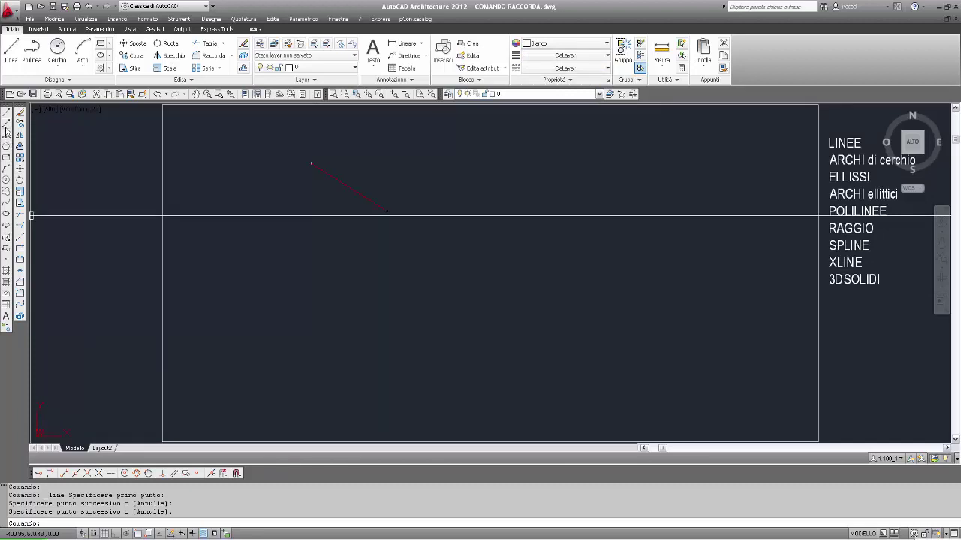
- Draw a white four-segment zigzag polyline beside the red line
{"action": "left_click", "coordinate": [6, 133]}
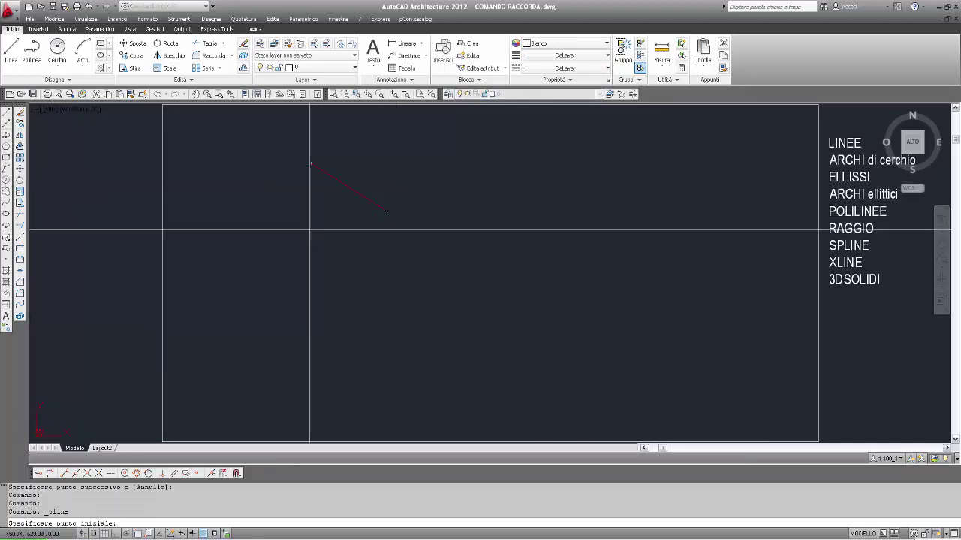
{"action": "left_click", "coordinate": [322, 221]}
{"action": "left_click", "coordinate": [408, 188]}
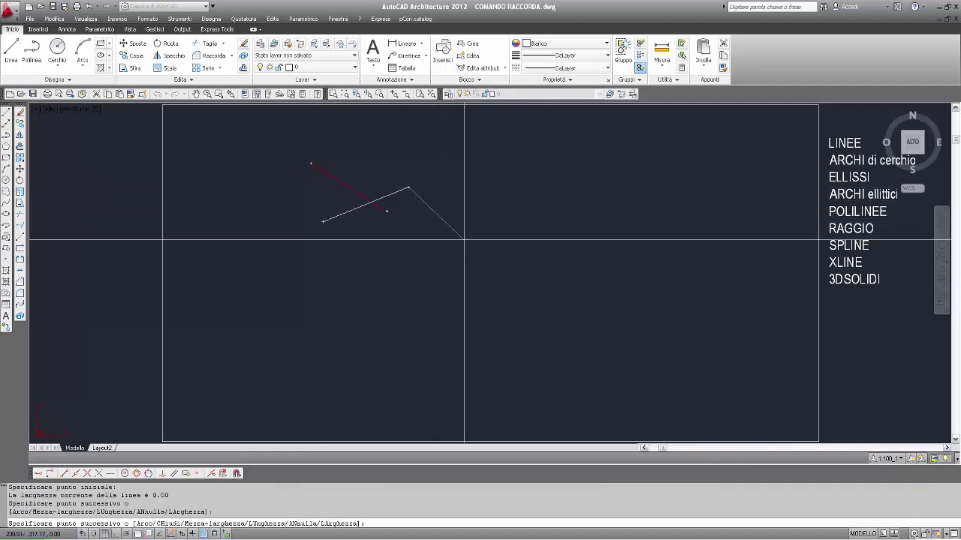
{"action": "left_click", "coordinate": [489, 242]}
{"action": "left_click", "coordinate": [602, 315]}
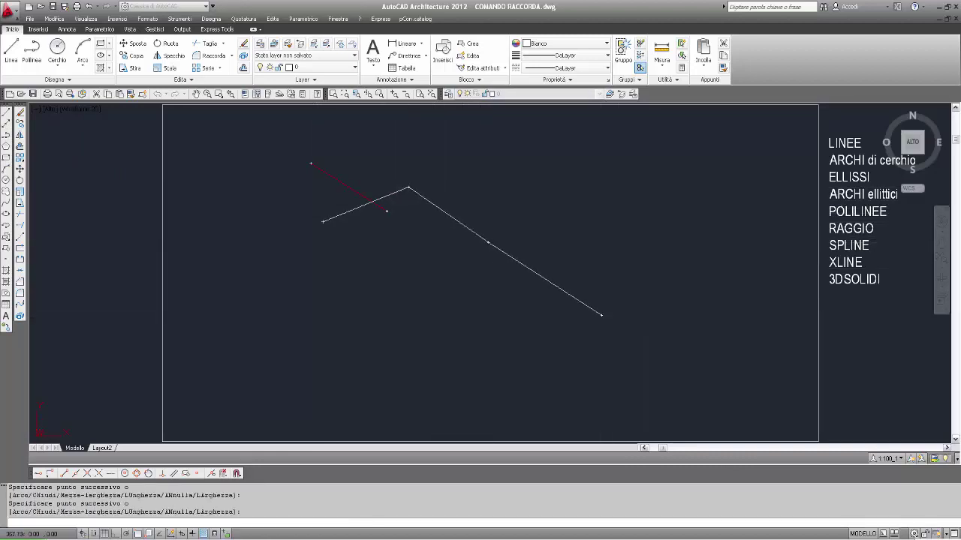
{"action": "left_click", "coordinate": [722, 315]}
{"action": "key", "text": "Return"}
{"action": "type", "text": "RACCORDO"}
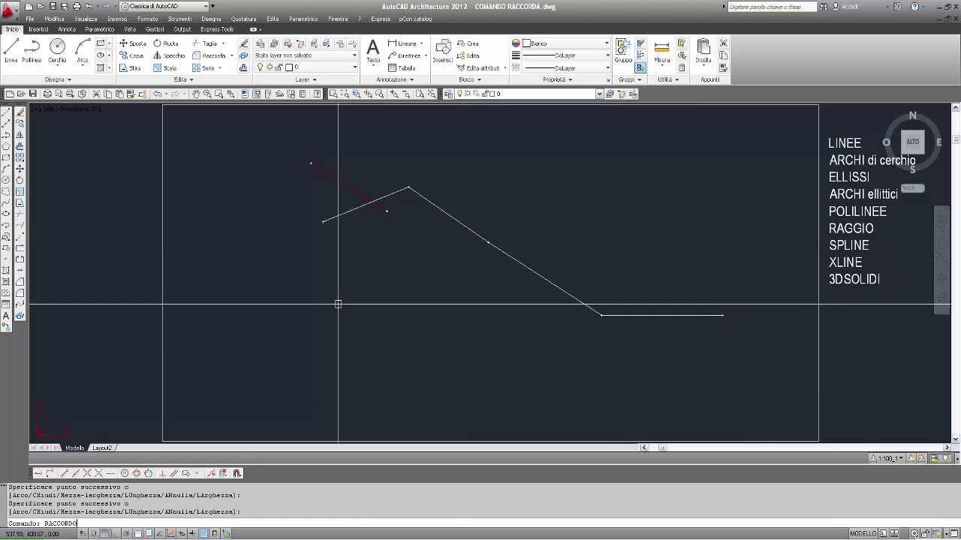
- Fillet the polyline's first segment to the red line at a sharp corner, then make red current
{"action": "key", "text": "Return"}
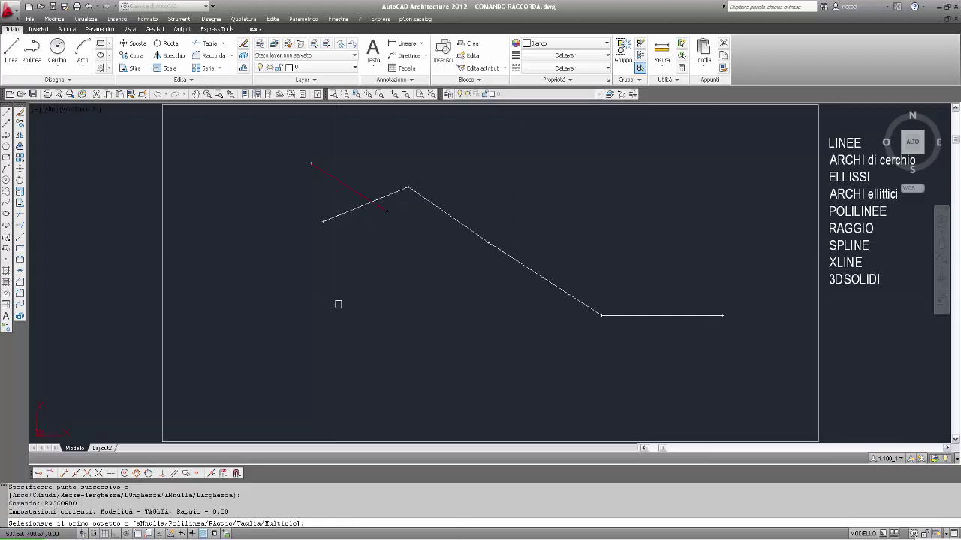
{"action": "left_click", "coordinate": [388, 196]}
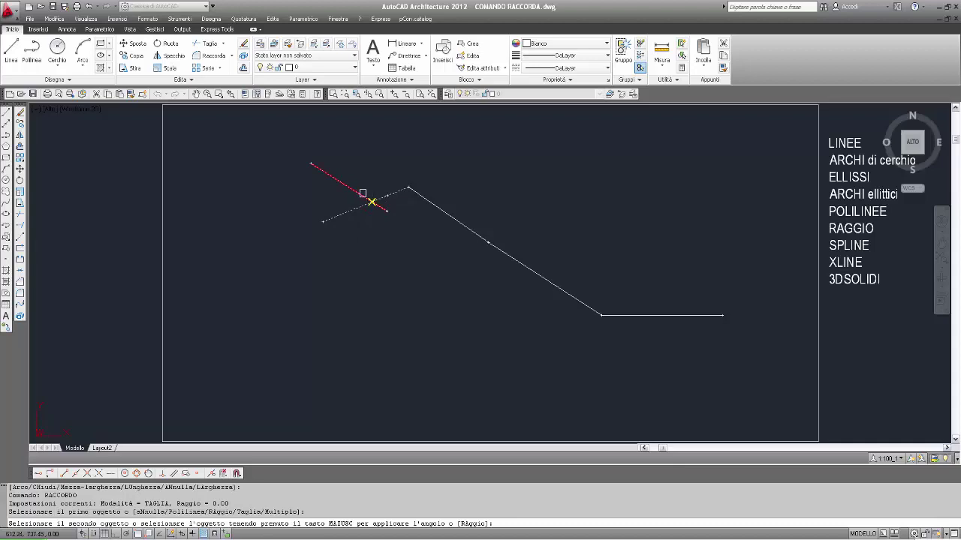
{"action": "left_click", "coordinate": [365, 195]}
{"action": "left_click", "coordinate": [453, 214]}
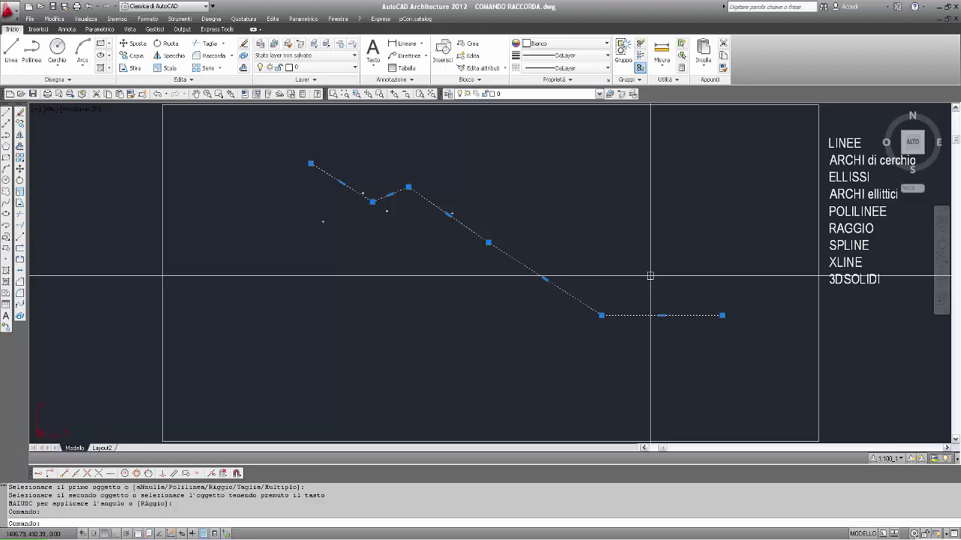
{"action": "key", "text": "Escape"}
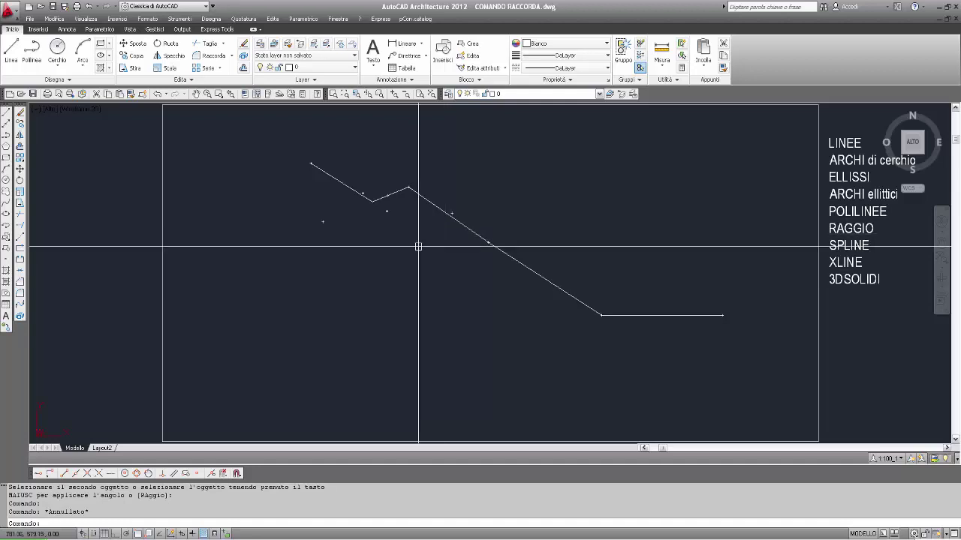
{"action": "left_click", "coordinate": [570, 44]}
{"action": "left_click", "coordinate": [548, 75]}
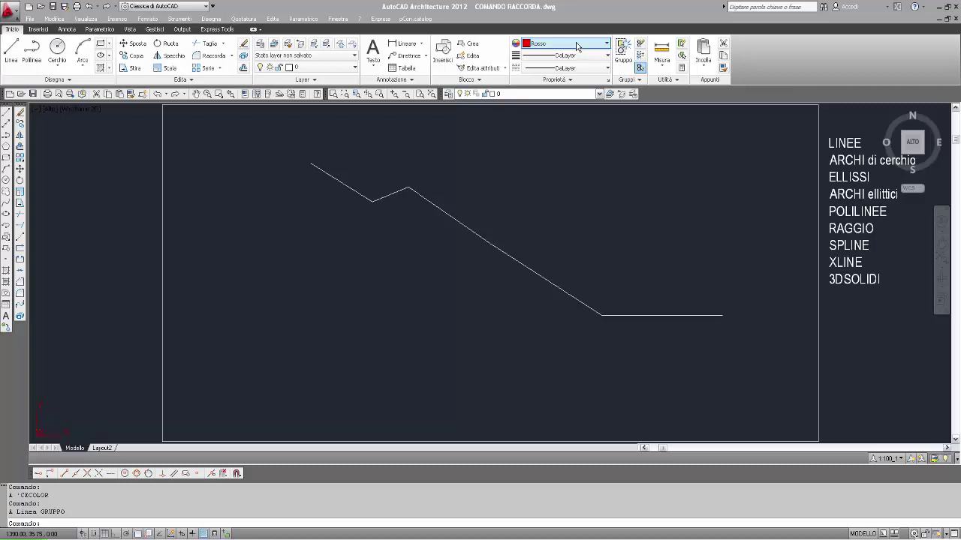
- Draw a second short red diagonal line below the first zigzag
{"action": "left_click", "coordinate": [286, 245]}
{"action": "left_click", "coordinate": [345, 339]}
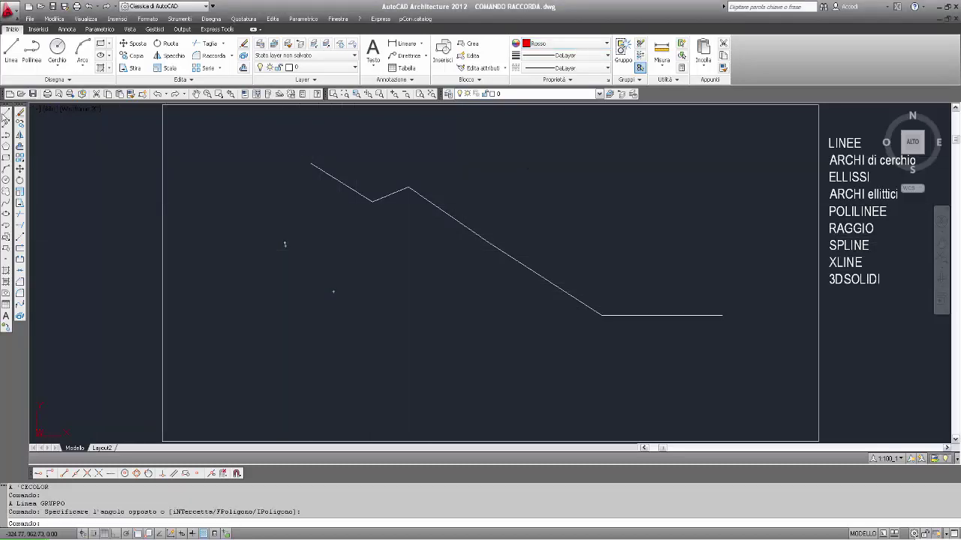
{"action": "left_click", "coordinate": [6, 112]}
{"action": "left_click", "coordinate": [276, 219]}
{"action": "left_click", "coordinate": [342, 281]}
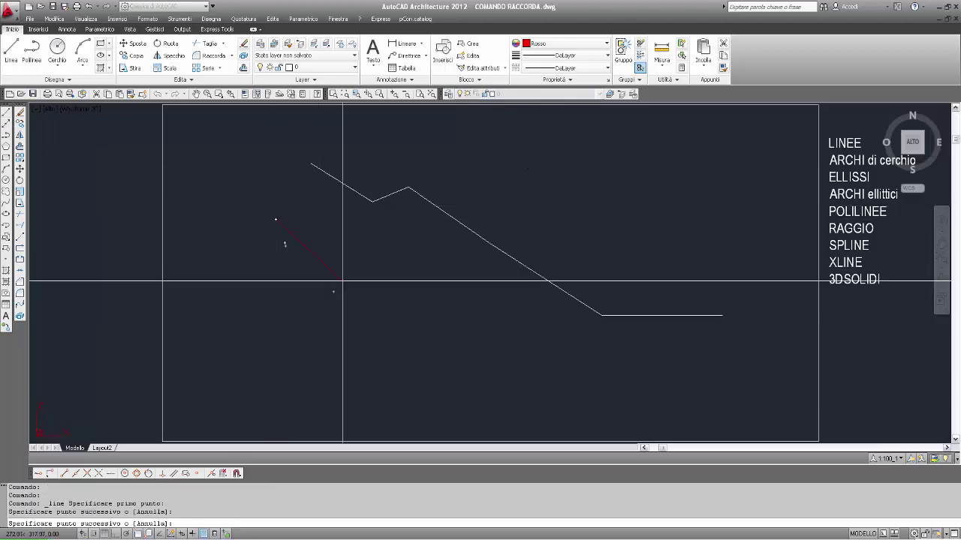
{"action": "key", "text": "Return"}
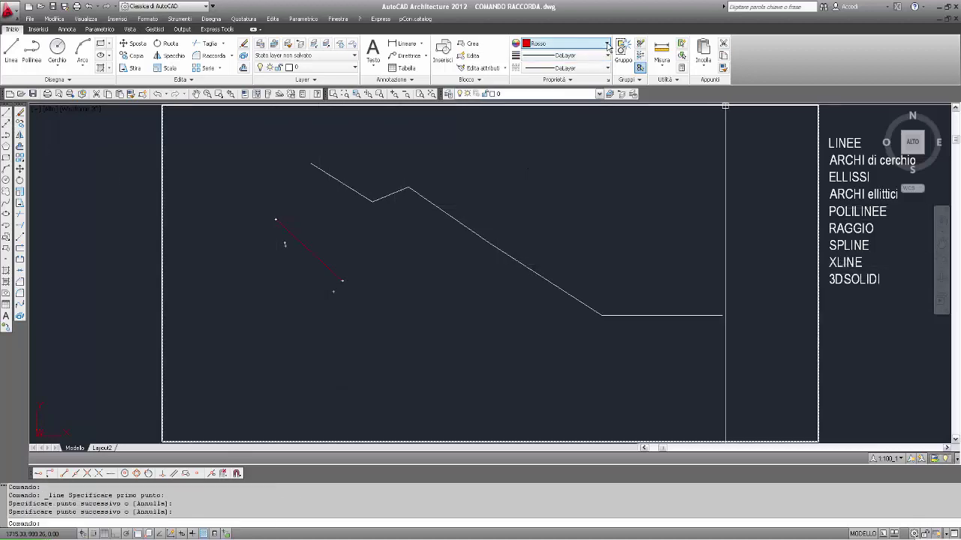
- Switch to white and draw a zigzag polyline starting below the red line
{"action": "left_click", "coordinate": [606, 43]}
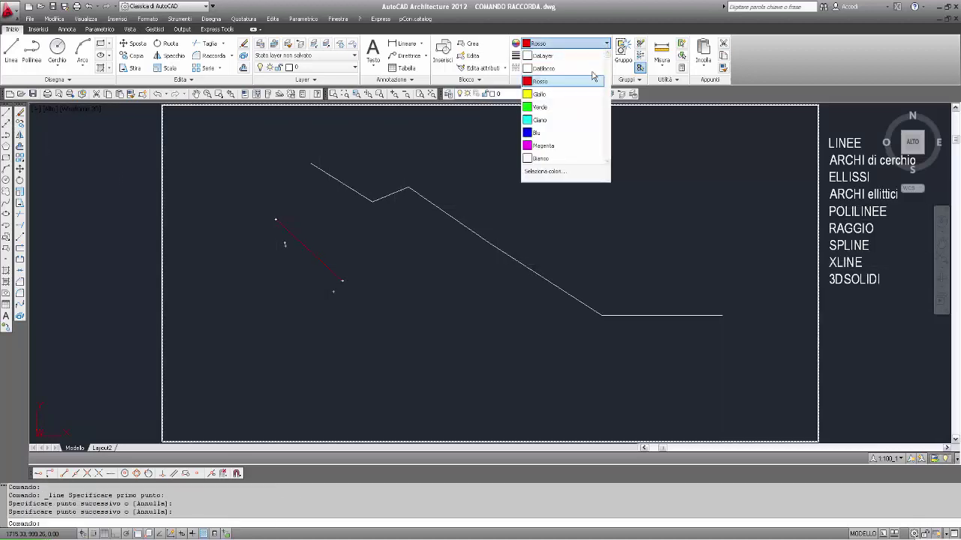
{"action": "left_click", "coordinate": [554, 160]}
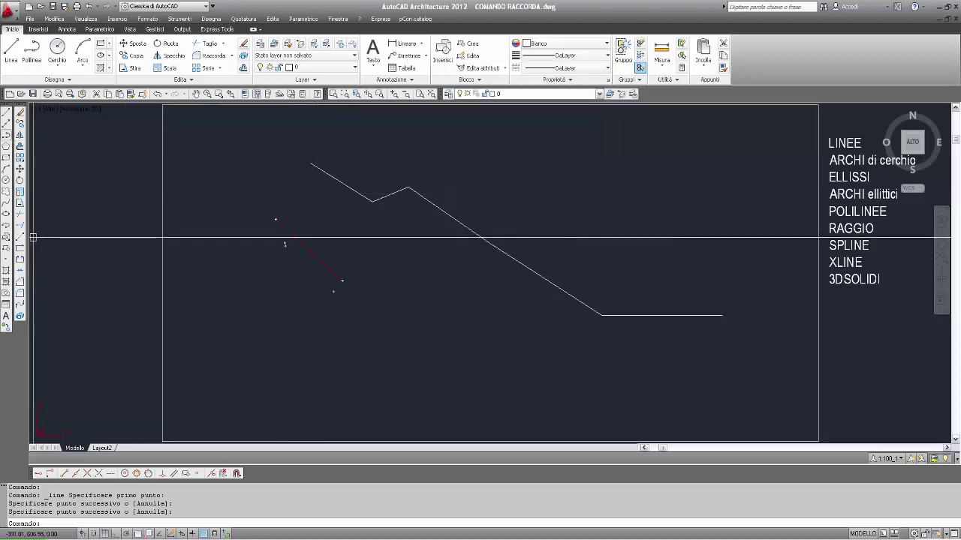
{"action": "left_click", "coordinate": [6, 133]}
{"action": "left_click", "coordinate": [312, 281]}
{"action": "left_click", "coordinate": [381, 248]}
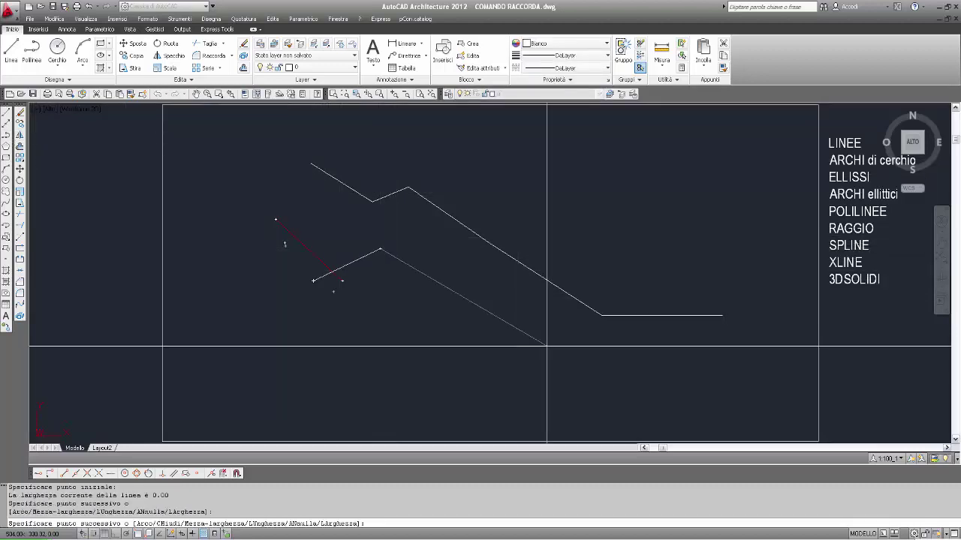
{"action": "left_click", "coordinate": [552, 356]}
{"action": "left_click", "coordinate": [679, 356]}
{"action": "key", "text": "Return"}
{"action": "type", "text": "RACCORDO"}
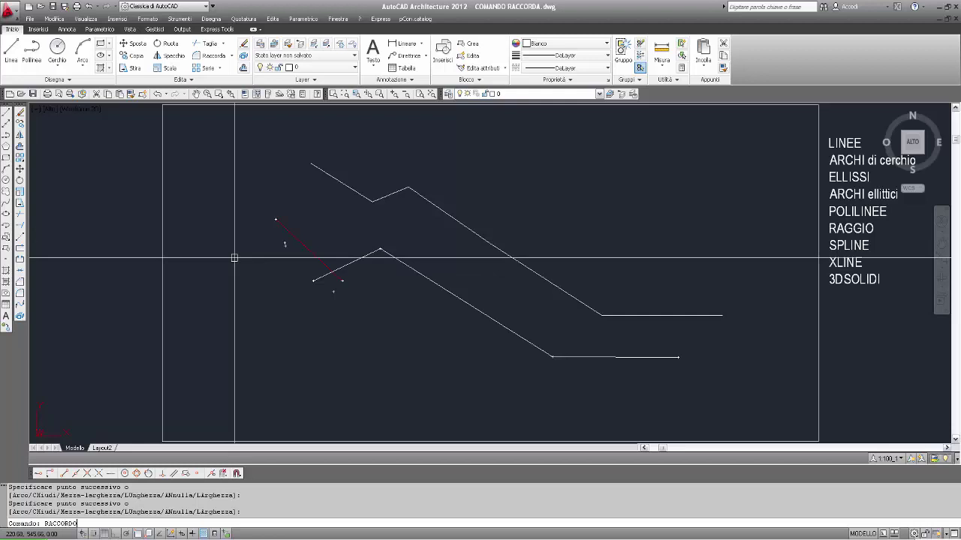
- Fillet the red line and the new polyline into one sharp corner with RACCORDO
{"action": "key", "text": "Return"}
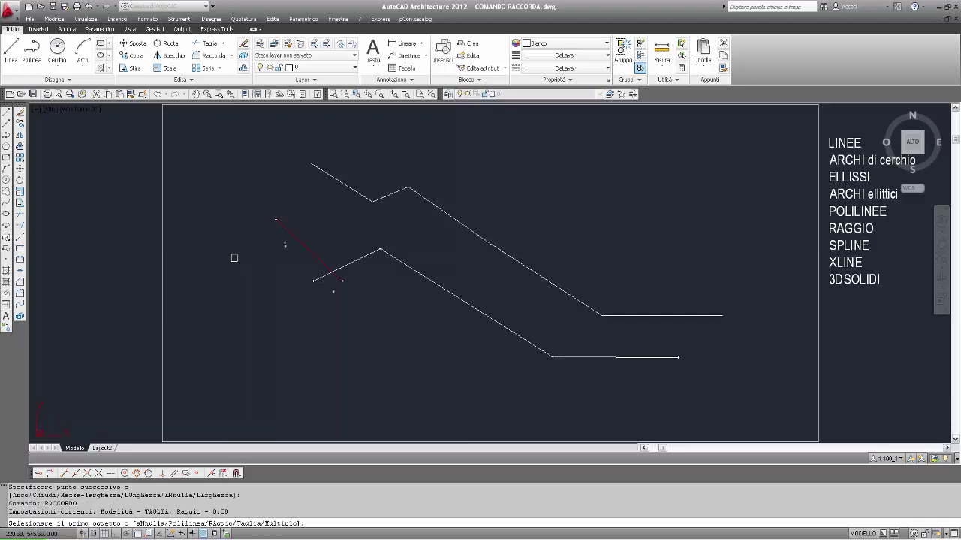
{"action": "left_click", "coordinate": [312, 250]}
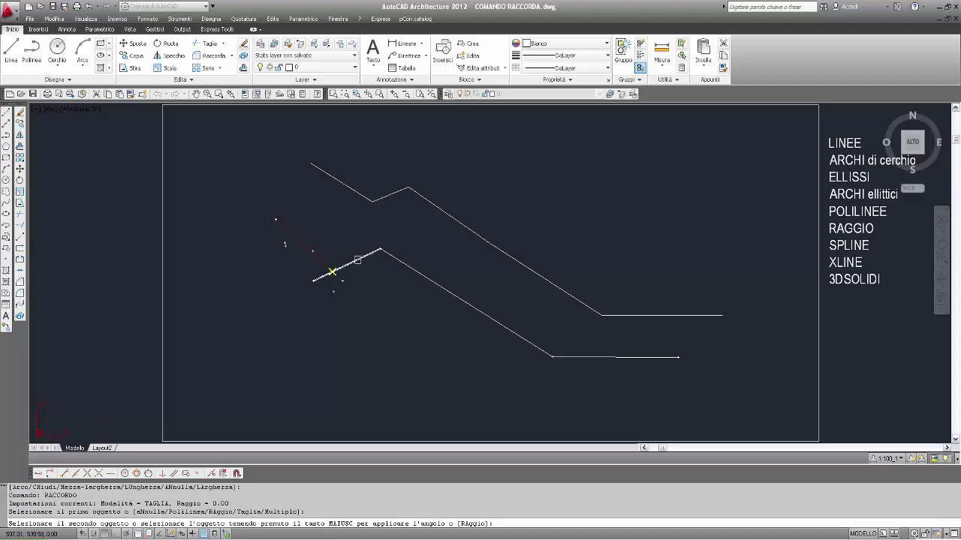
{"action": "left_click", "coordinate": [357, 260]}
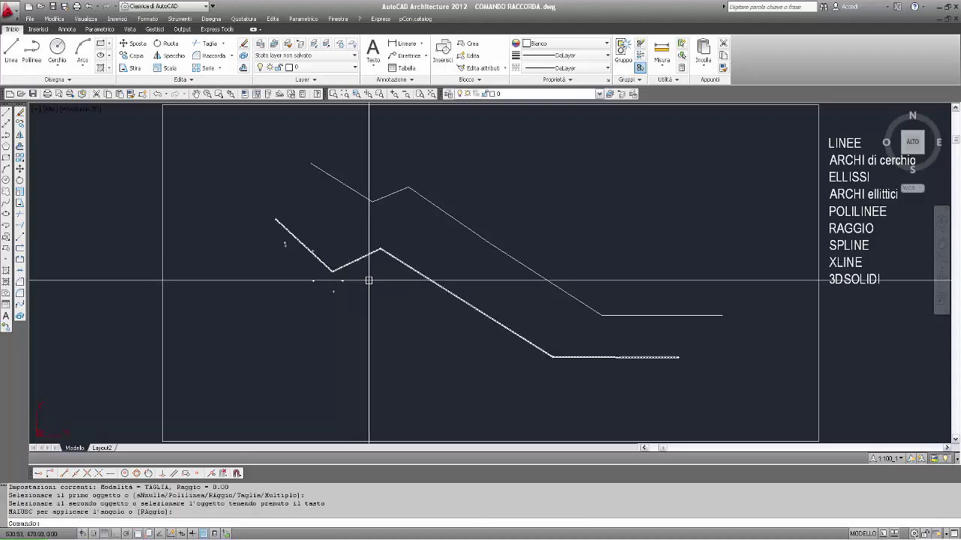
{"action": "left_click", "coordinate": [437, 283]}
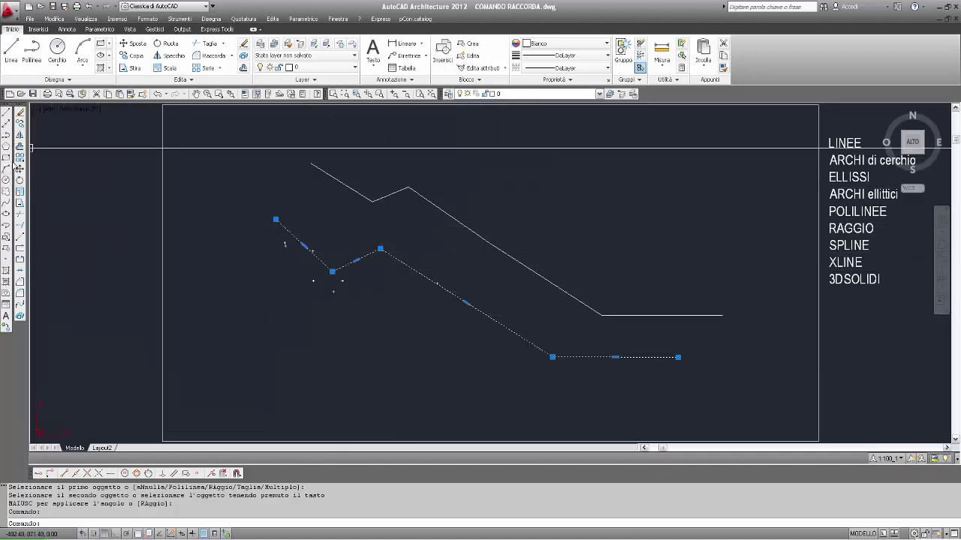
- Erase both zigzag polylines and refresh the display with Visualizza > Ridisegna
{"action": "key", "text": "Escape"}
{"action": "left_click", "coordinate": [328, 174]}
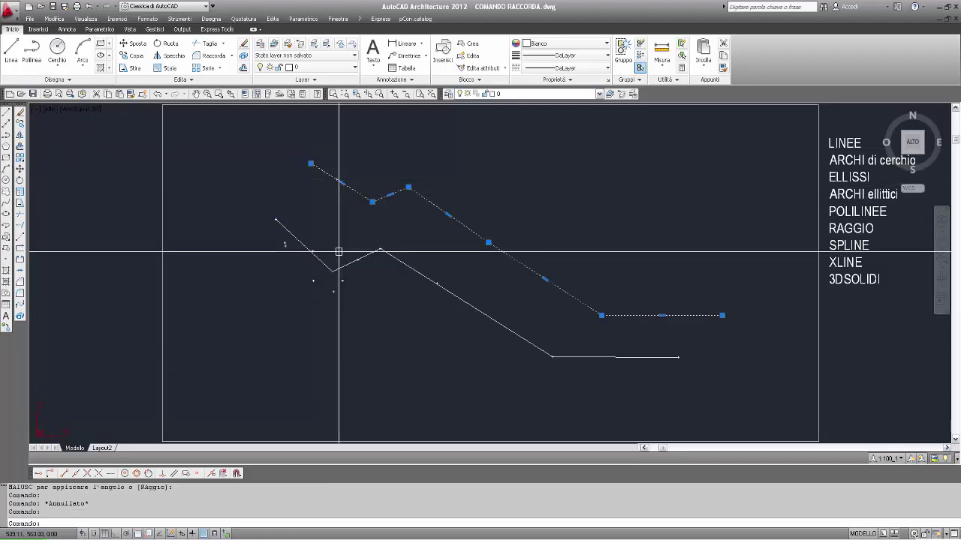
{"action": "left_click", "coordinate": [349, 270]}
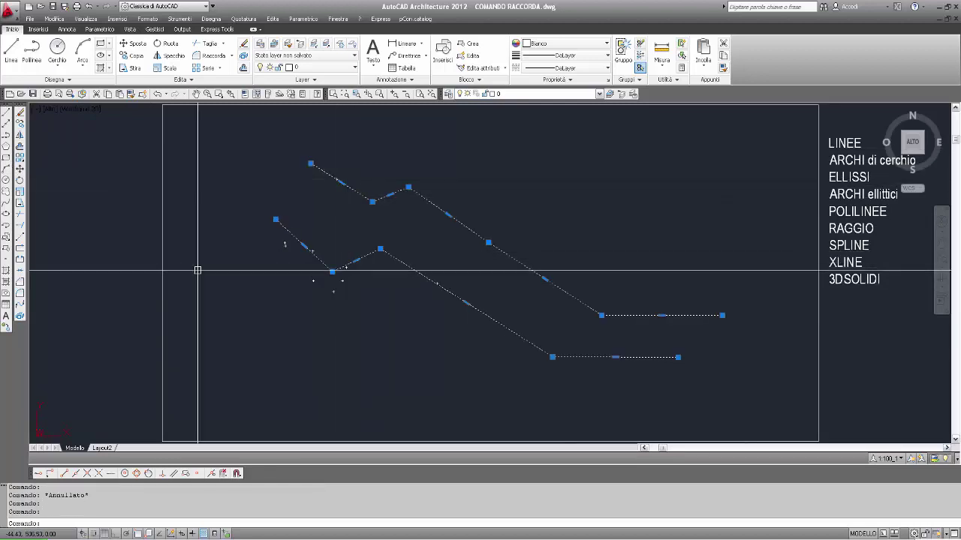
{"action": "left_click", "coordinate": [21, 113]}
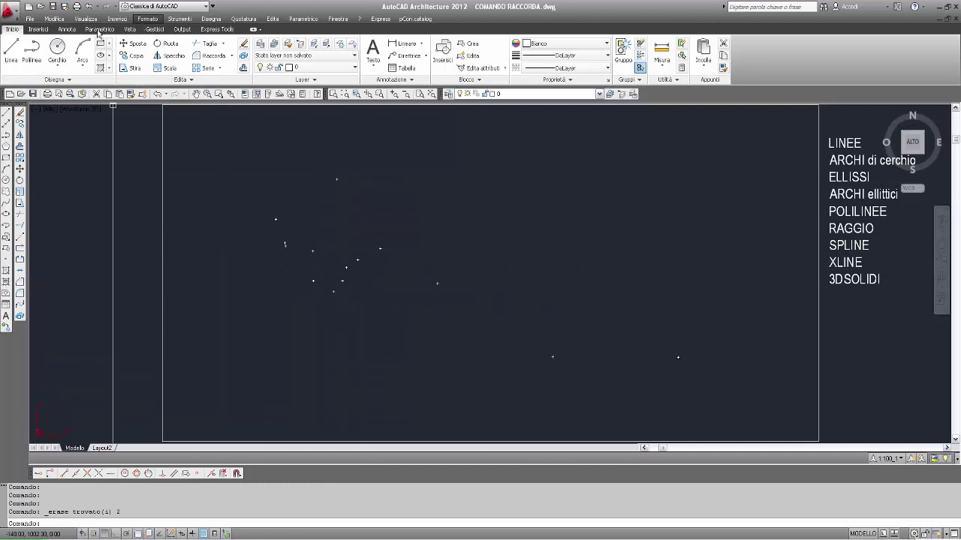
{"action": "left_click", "coordinate": [86, 19]}
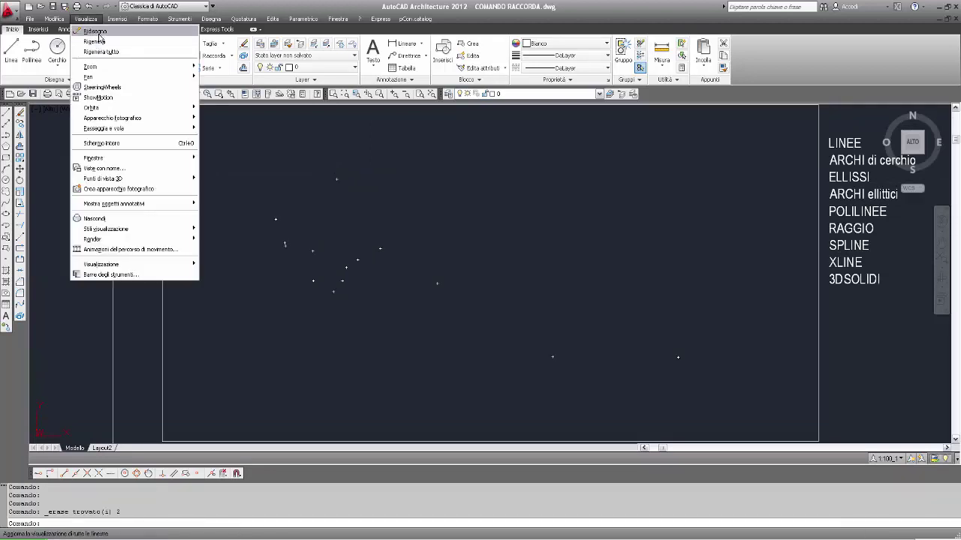
{"action": "left_click", "coordinate": [96, 31]}
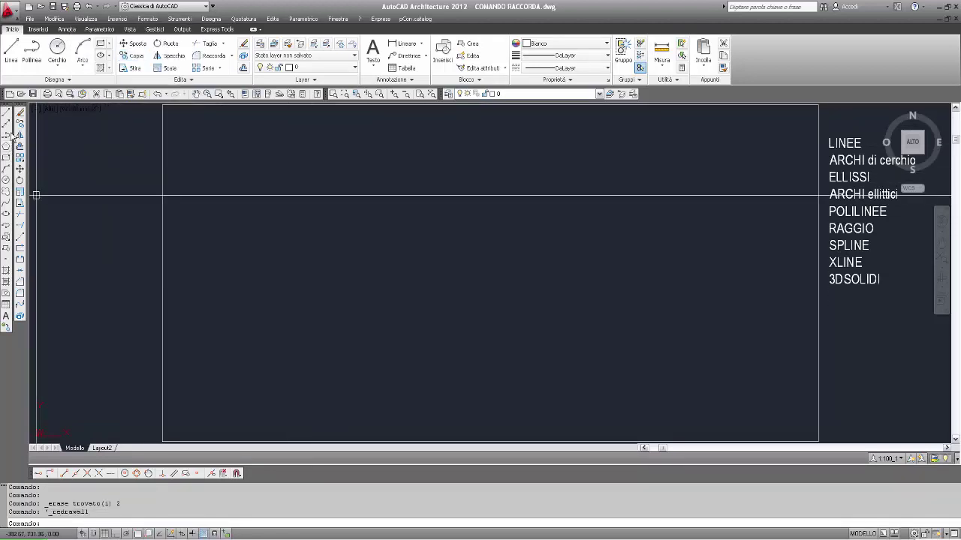
- Draw two crossing 3-point arcs inside the rectangle
{"action": "left_click", "coordinate": [6, 170]}
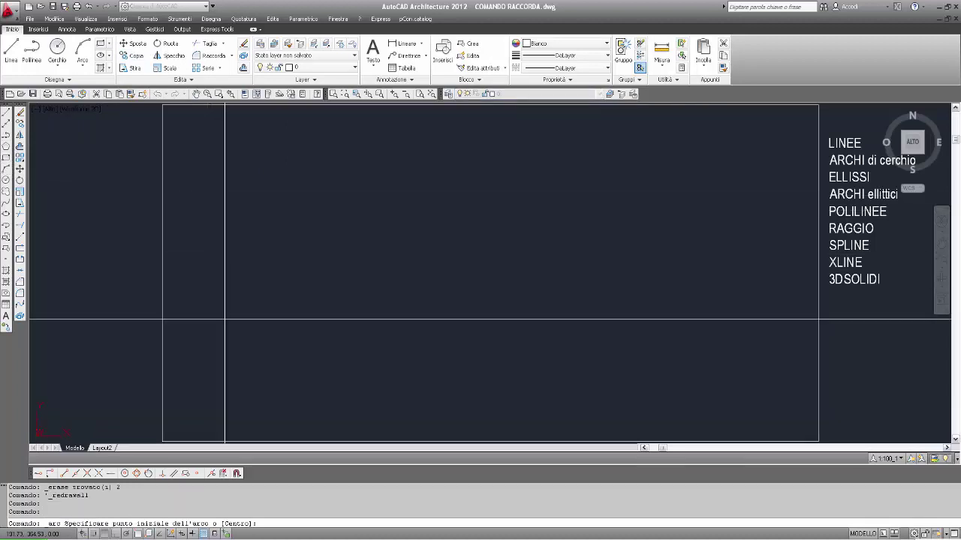
{"action": "left_click", "coordinate": [229, 320]}
{"action": "left_click", "coordinate": [304, 214]}
{"action": "left_click", "coordinate": [467, 177]}
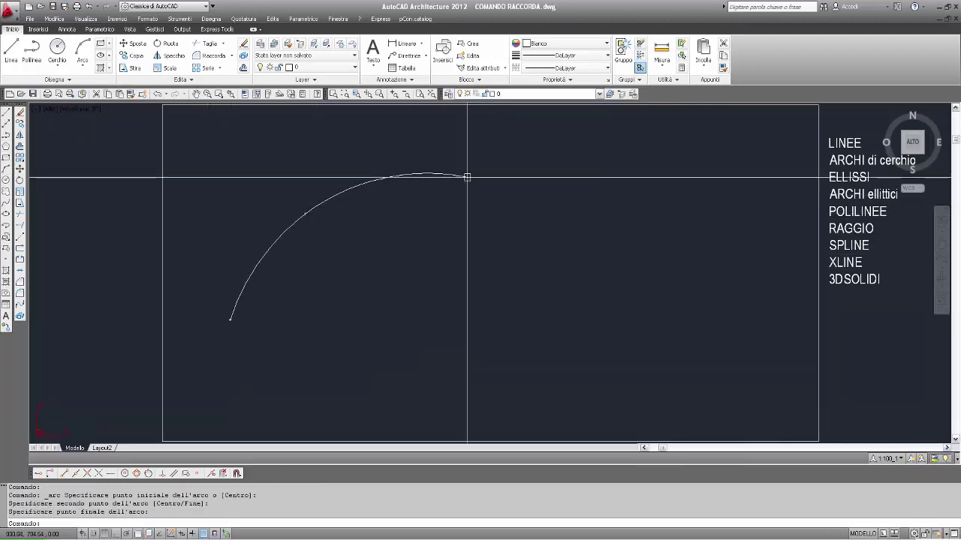
{"action": "key", "text": "Return"}
{"action": "left_click", "coordinate": [7, 169]}
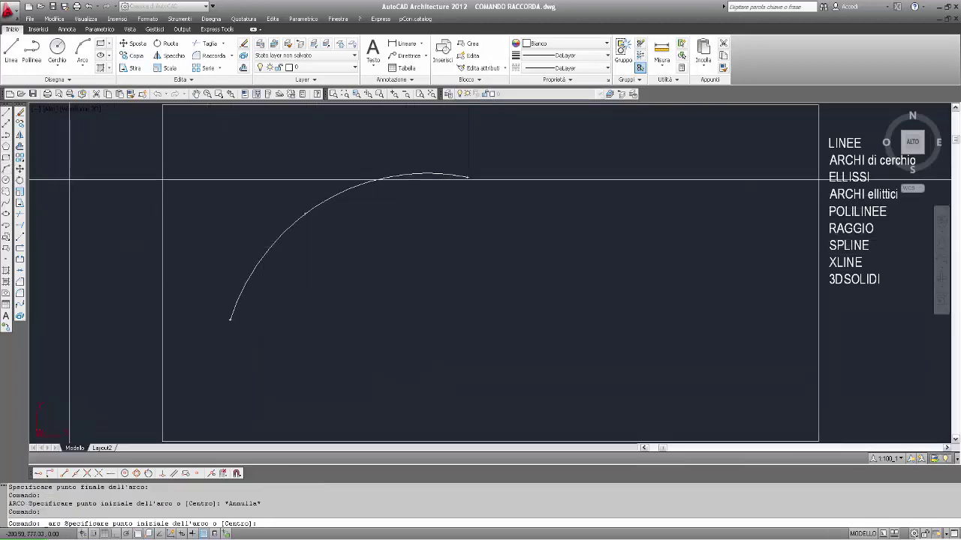
{"action": "left_click", "coordinate": [230, 147]}
{"action": "left_click", "coordinate": [330, 216]}
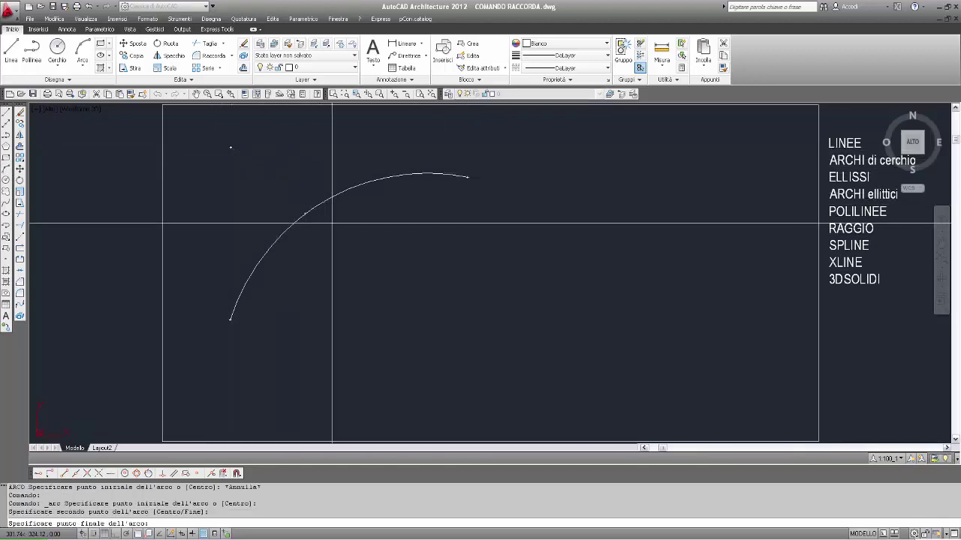
{"action": "left_click", "coordinate": [439, 239]}
- Join the two arcs at a sharp point with a zero-radius RACCORDO fillet
{"action": "type", "text": "RACCORDO"}
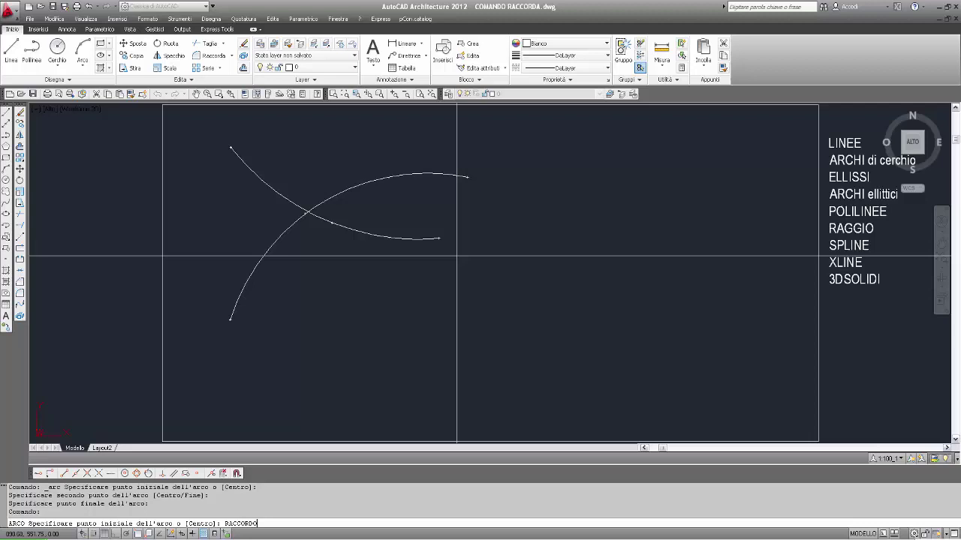
{"action": "key", "text": "Return"}
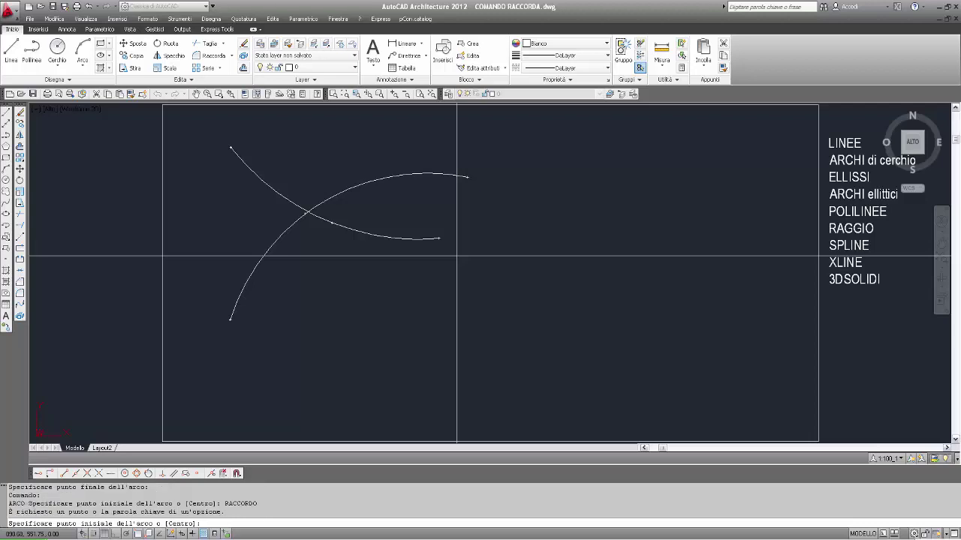
{"action": "key", "text": "Escape"}
{"action": "type", "text": "RACCORDO"}
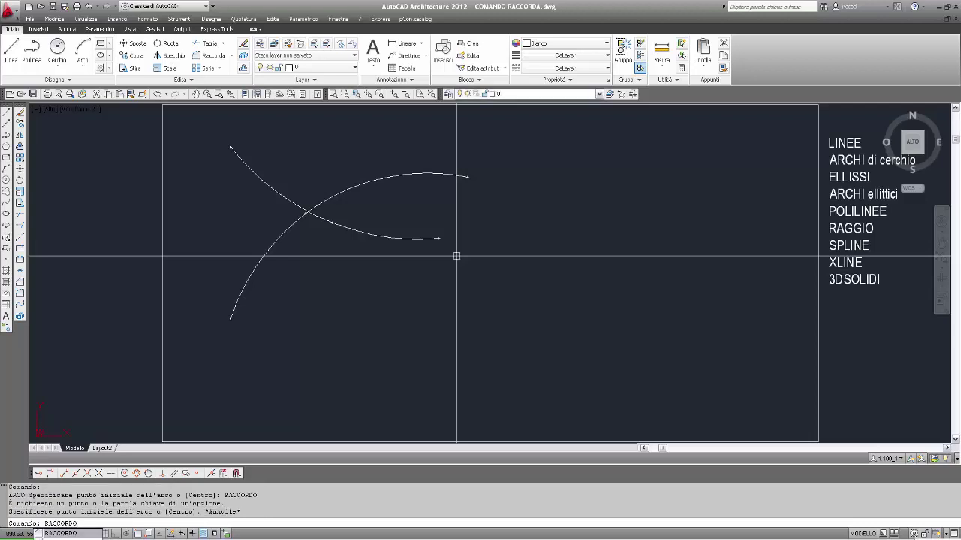
{"action": "key", "text": "Return"}
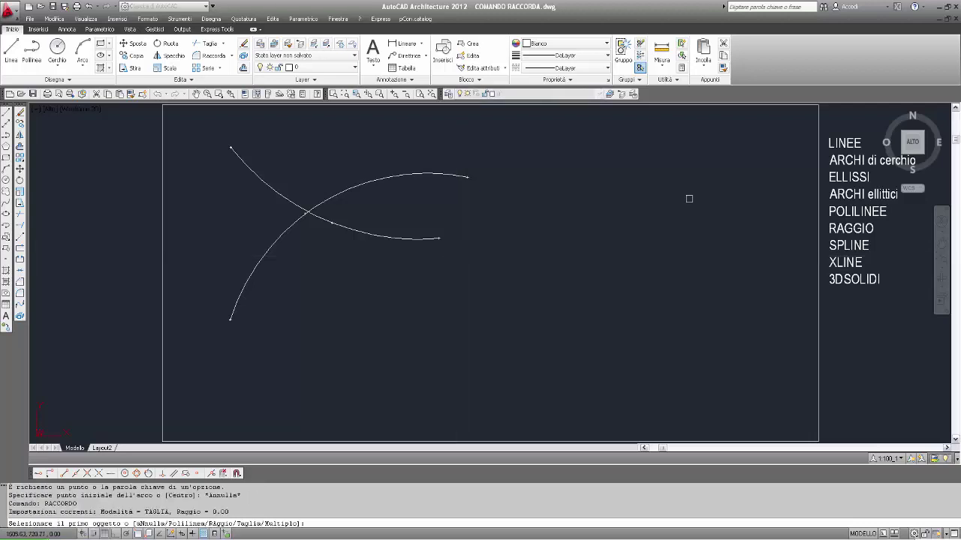
{"action": "left_click", "coordinate": [342, 193]}
{"action": "left_click", "coordinate": [339, 223]}
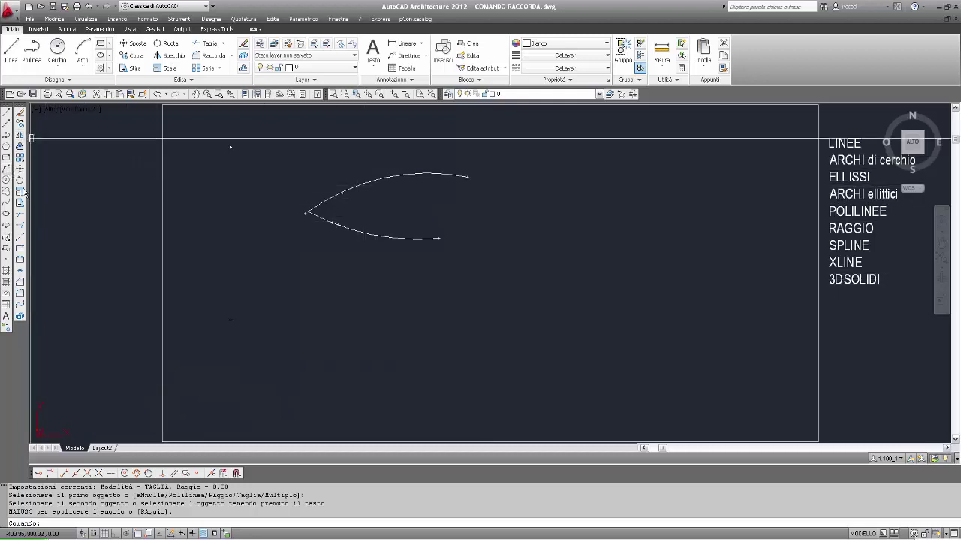
{"action": "left_click", "coordinate": [6, 168]}
{"action": "left_click", "coordinate": [378, 338]}
- Finish a larger arc and draw a straight line crossing it
{"action": "left_click", "coordinate": [447, 265]}
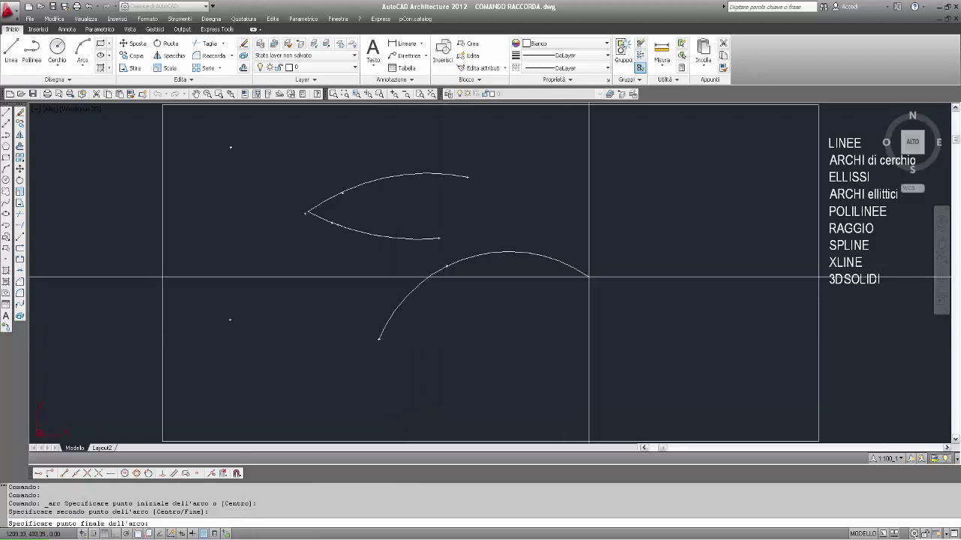
{"action": "left_click", "coordinate": [576, 242]}
{"action": "key", "text": "Return"}
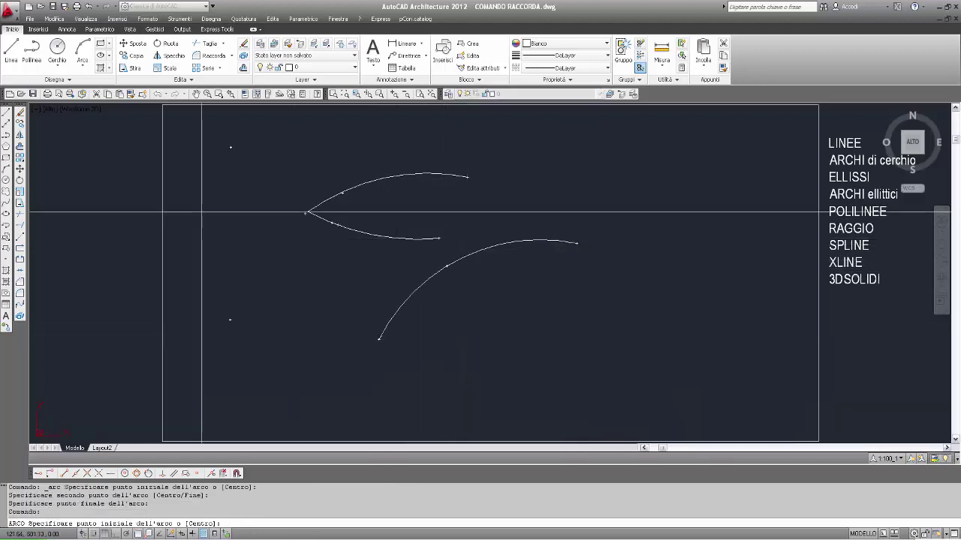
{"action": "left_click", "coordinate": [6, 111]}
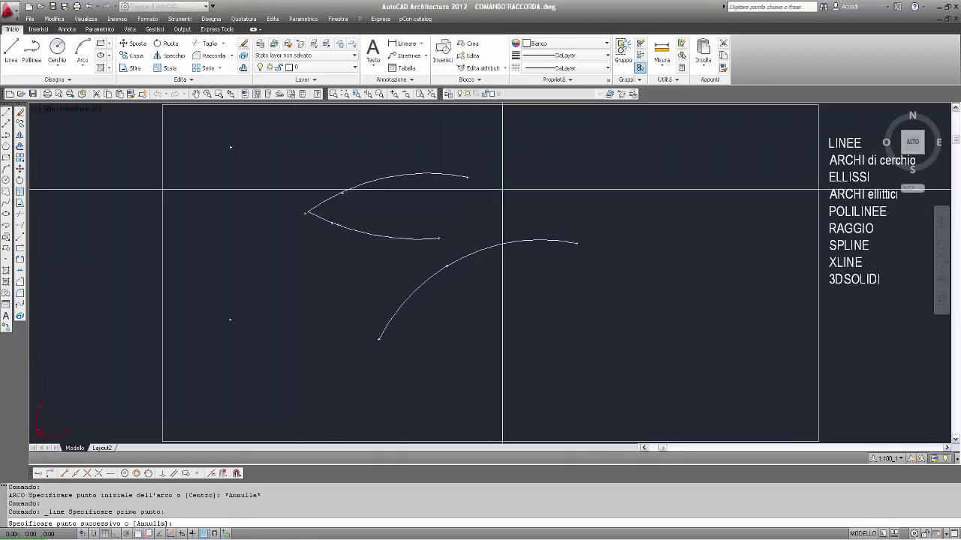
{"action": "left_click", "coordinate": [503, 190]}
{"action": "key", "text": "Return"}
{"action": "type", "text": "RACCORDO"}
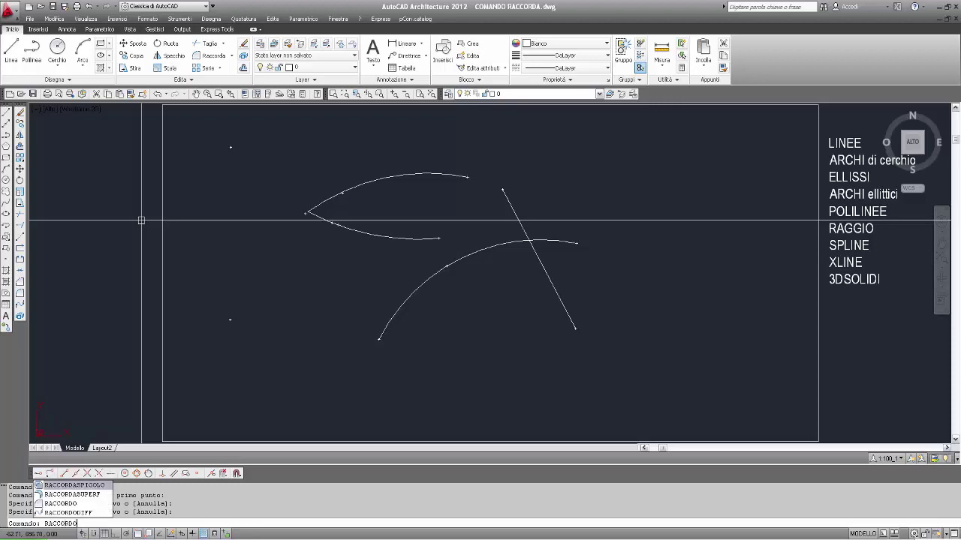
- Fillet the arc to the line at a sharp corner and make red the current colour
{"action": "key", "text": "Return"}
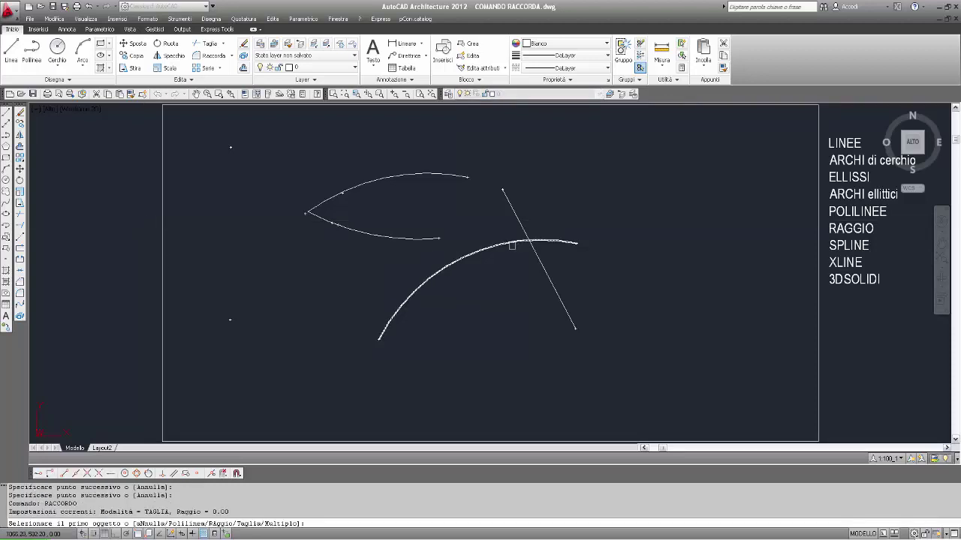
{"action": "left_click", "coordinate": [512, 246]}
{"action": "left_click", "coordinate": [538, 257]}
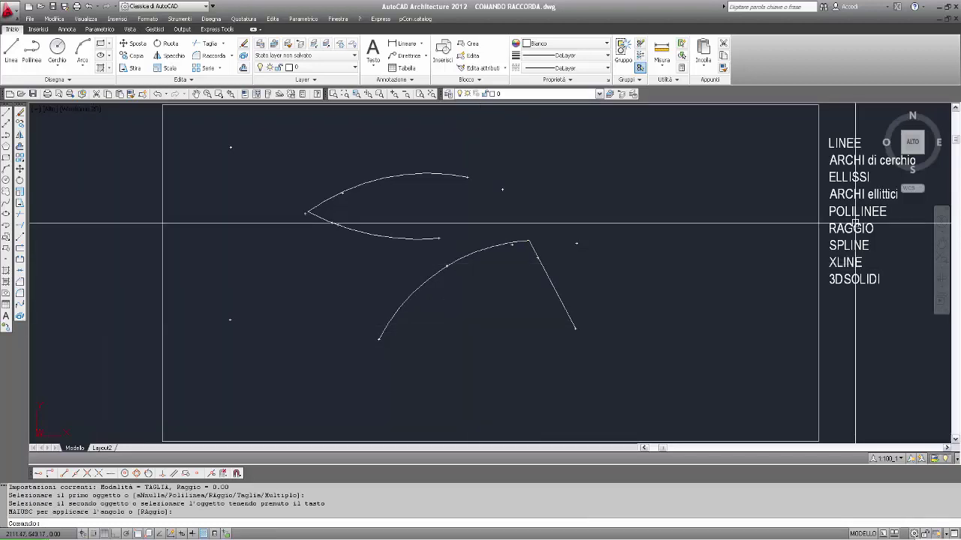
{"action": "left_click", "coordinate": [564, 43]}
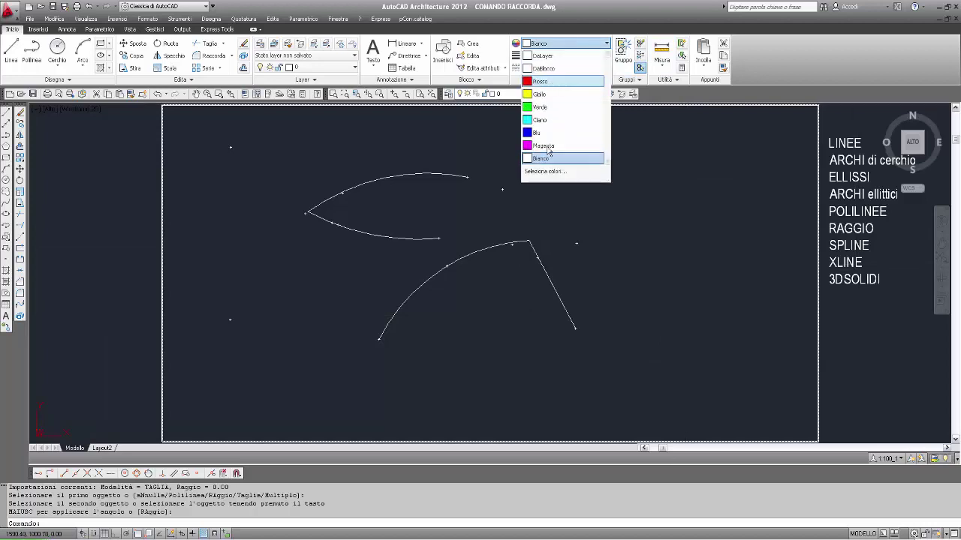
{"action": "left_click", "coordinate": [548, 79]}
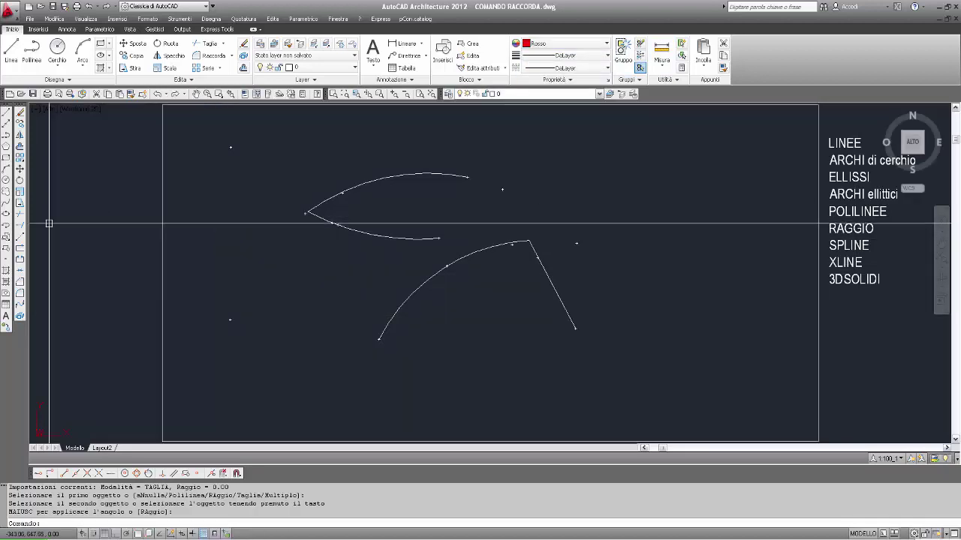
{"action": "left_click", "coordinate": [7, 228]}
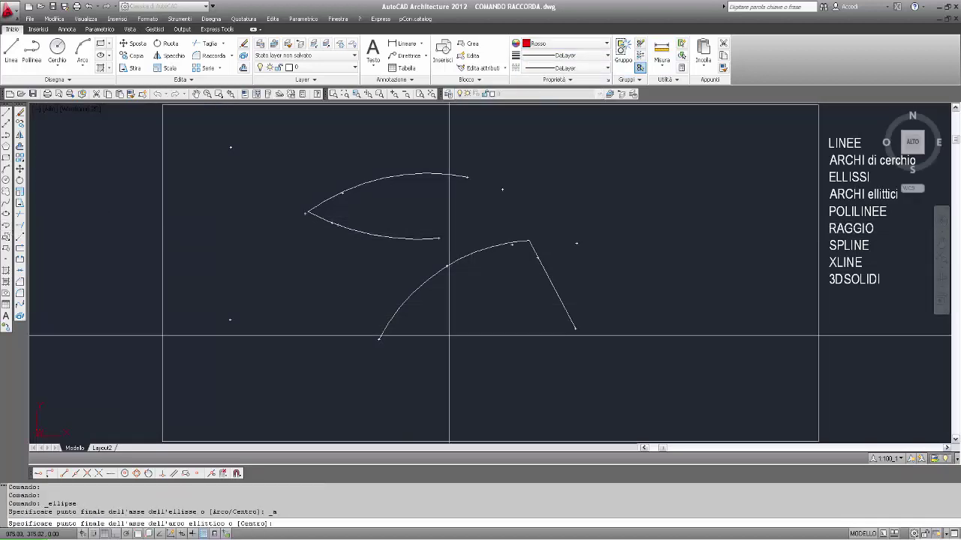
{"action": "left_click", "coordinate": [423, 345]}
- Draw a red elliptical arc with a horizontal axis, curving to the right
{"action": "key", "text": "F8"}
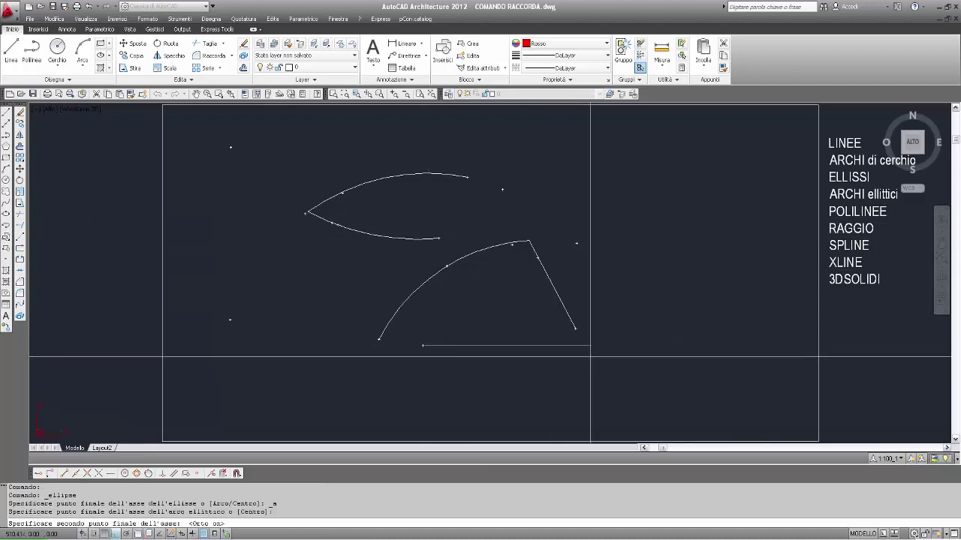
{"action": "left_click", "coordinate": [631, 345]}
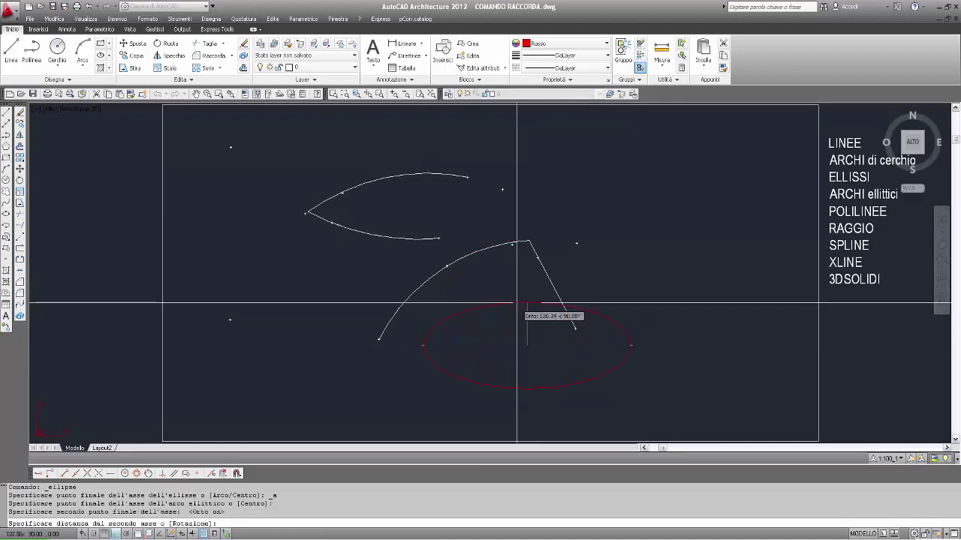
{"action": "left_click", "coordinate": [575, 325]}
{"action": "left_click", "coordinate": [695, 346]}
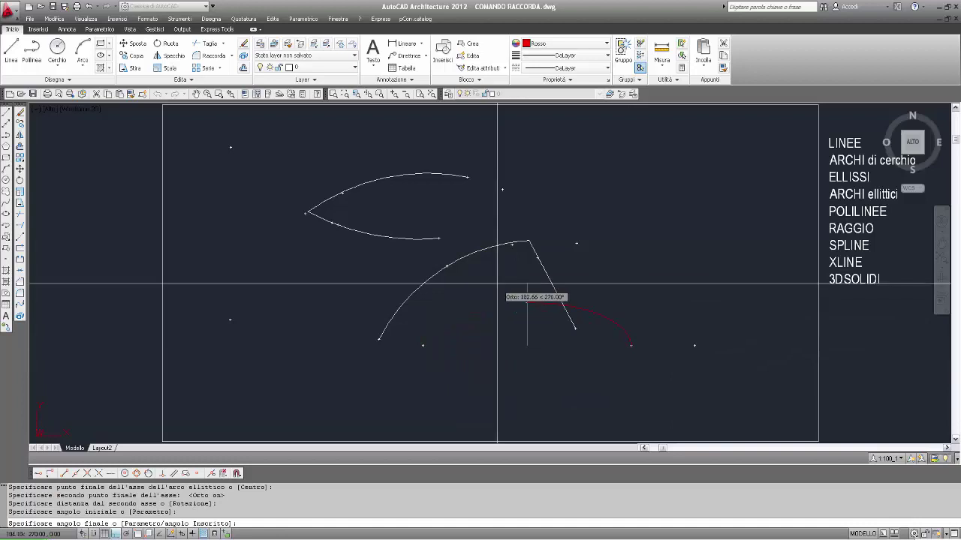
{"action": "key", "text": "F8"}
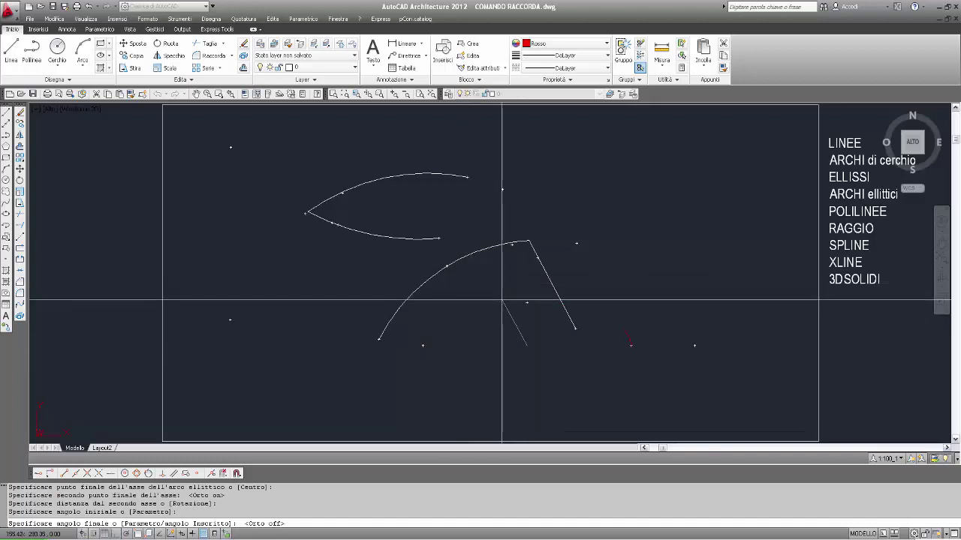
{"action": "left_click", "coordinate": [500, 301]}
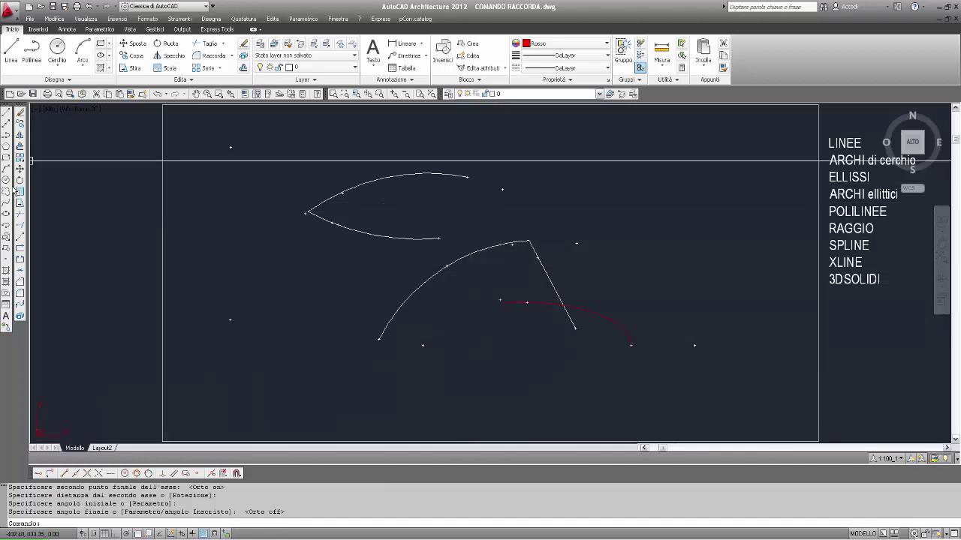
- Start a second red elliptical arc on a vertical axis hanging below
{"action": "left_click", "coordinate": [7, 229]}
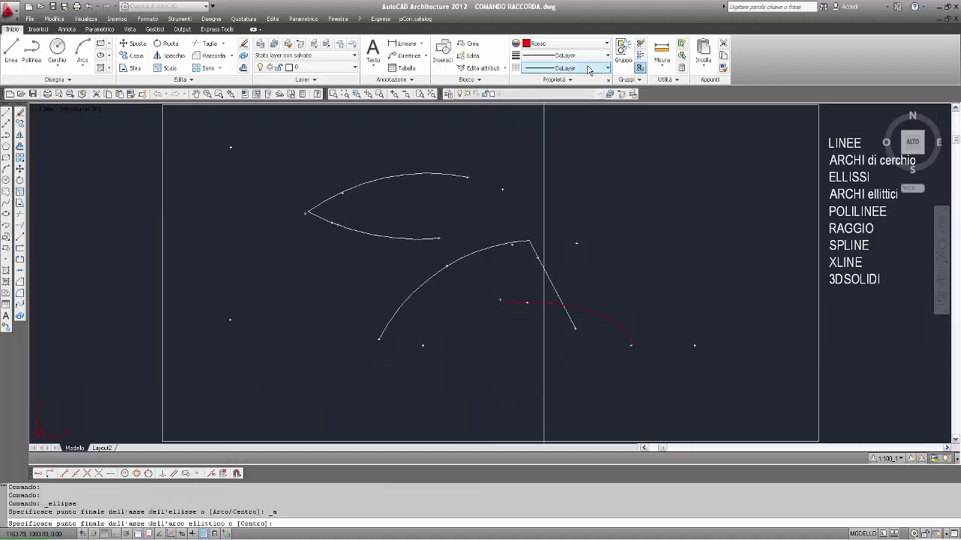
{"action": "left_click", "coordinate": [523, 272]}
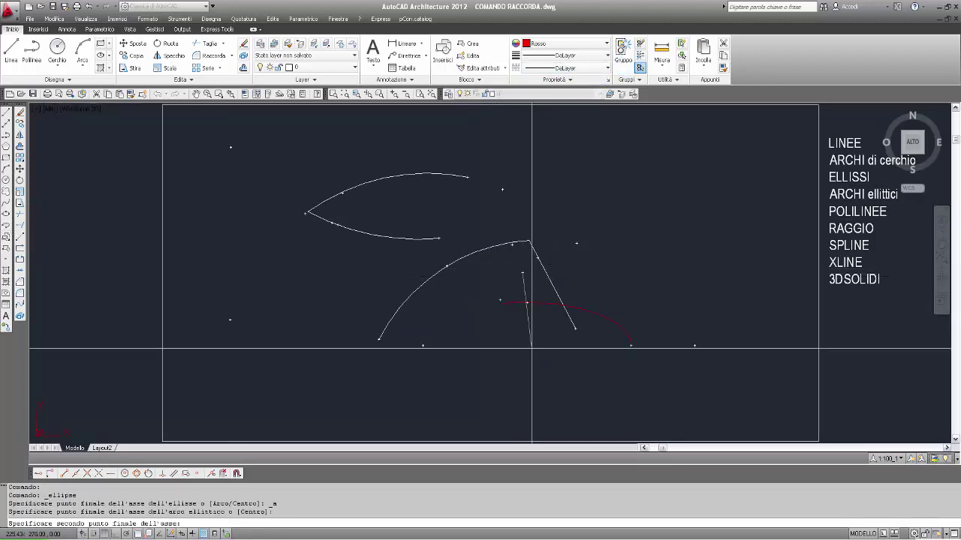
{"action": "key", "text": "F8"}
{"action": "left_click", "coordinate": [522, 396]}
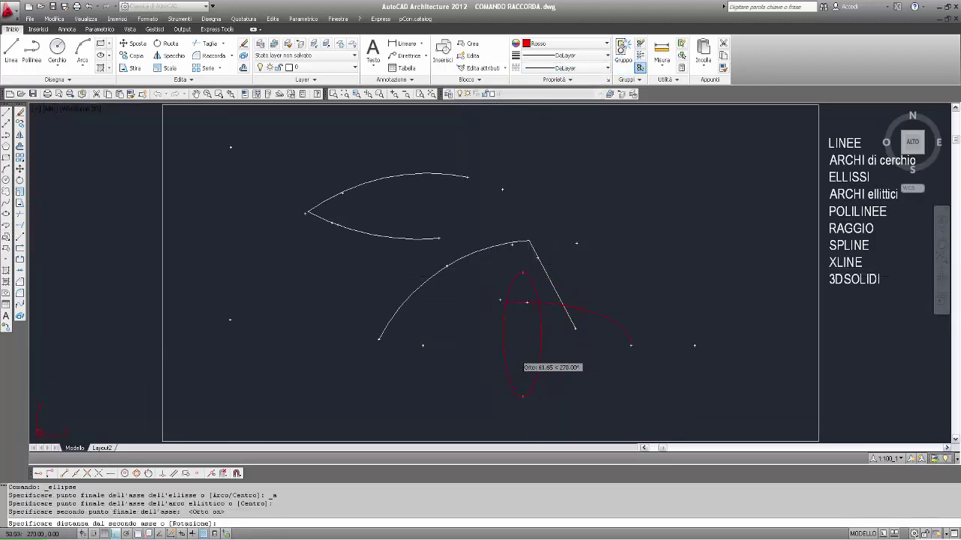
{"action": "left_click", "coordinate": [482, 357]}
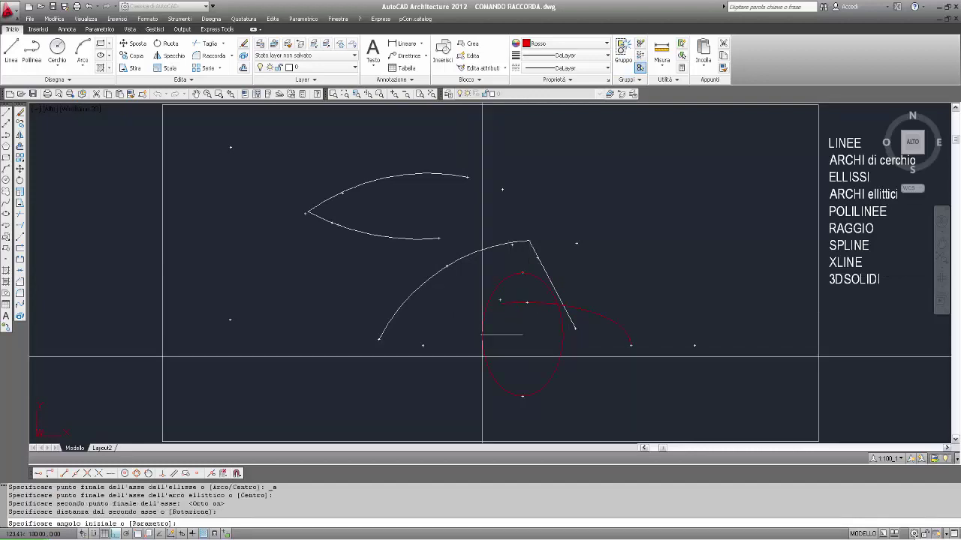
{"action": "left_click", "coordinate": [481, 357]}
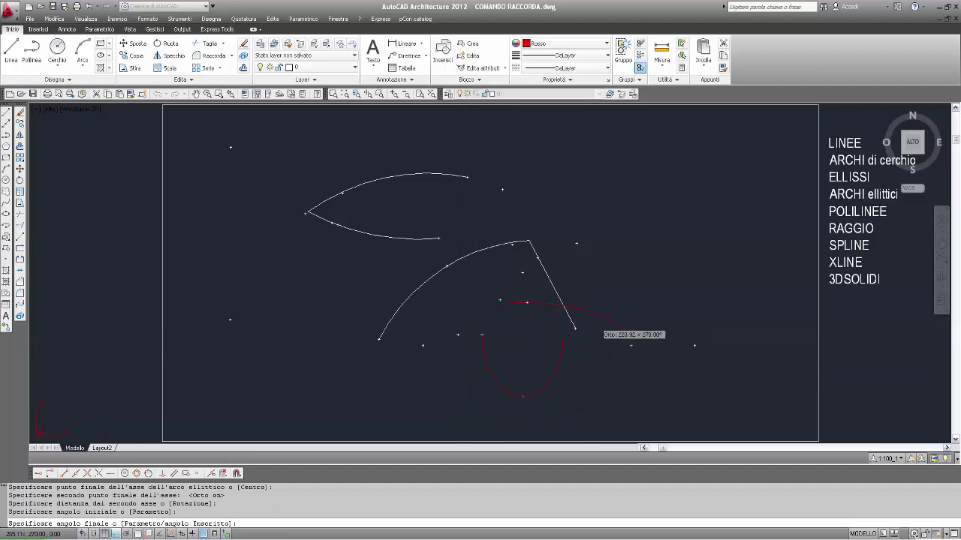
{"action": "key", "text": "F8"}
- Finish the second elliptical arc and fillet it to the first red arc at a sharp corner
{"action": "left_click", "coordinate": [616, 211]}
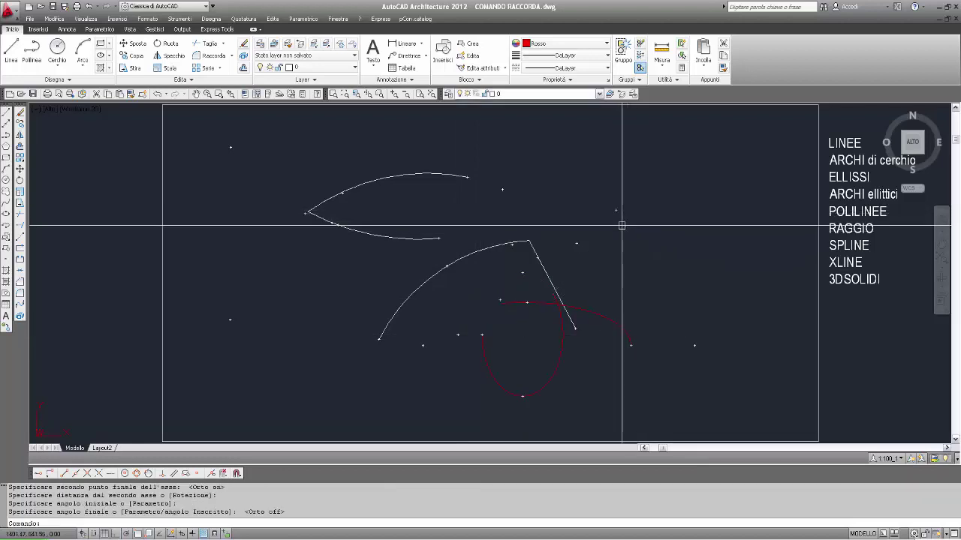
{"action": "type", "text": "r"}
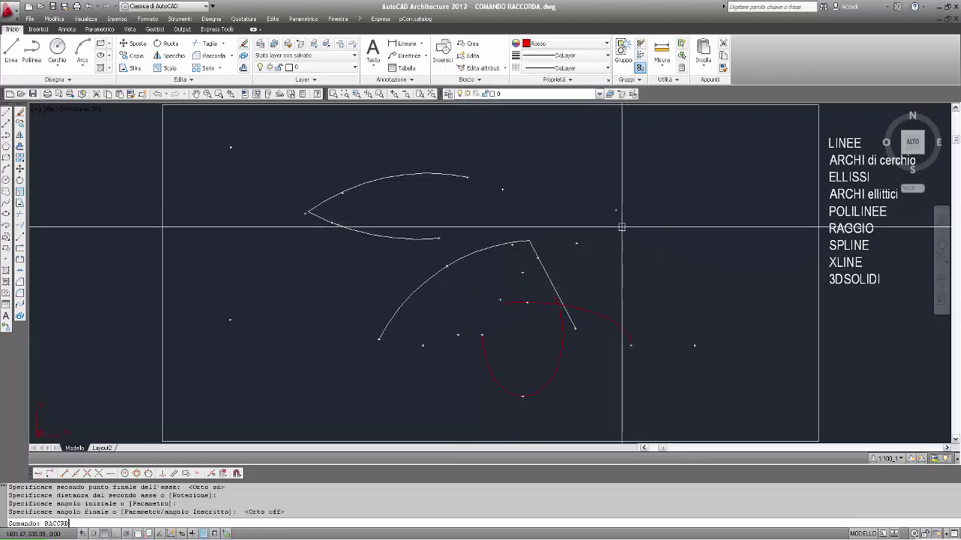
{"action": "key", "text": "Return"}
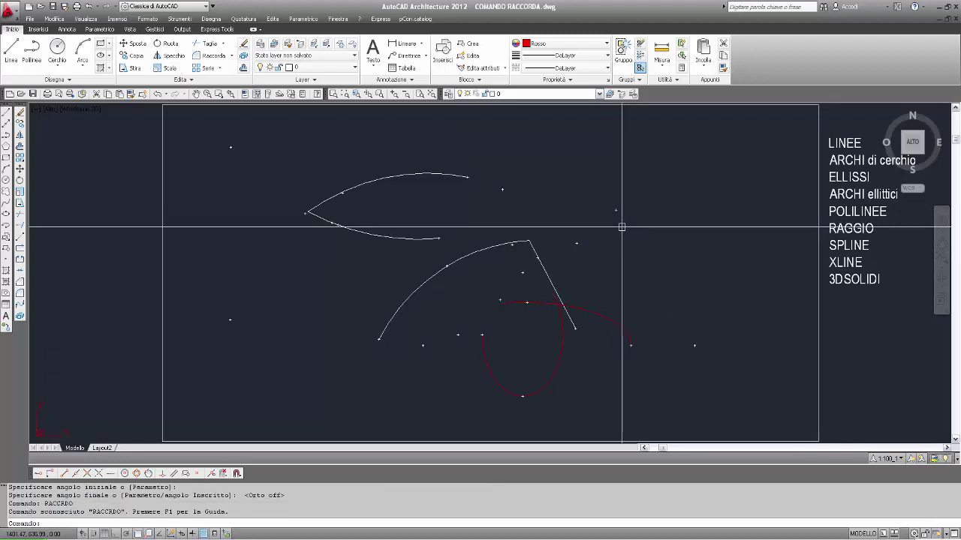
{"action": "type", "text": "RACCORDO"}
{"action": "key", "text": "Return"}
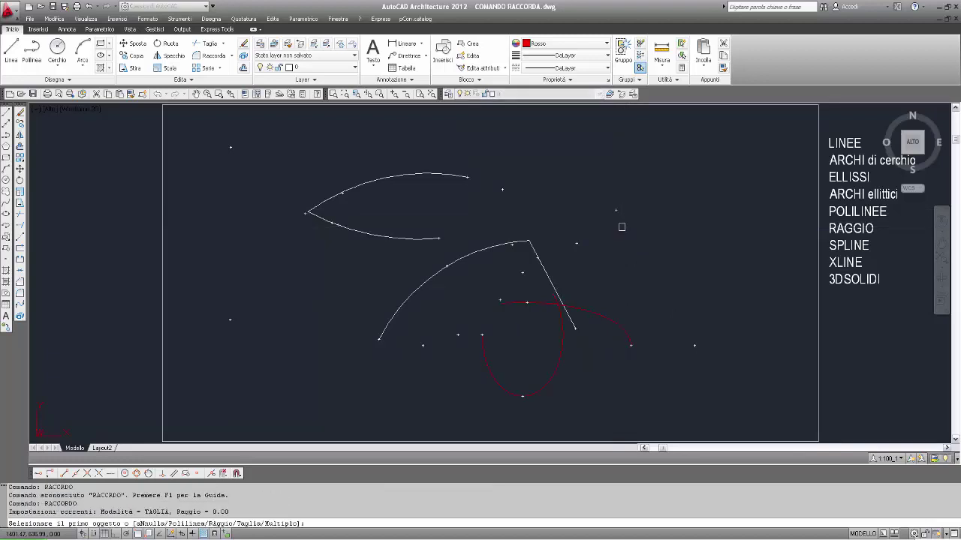
{"action": "left_click", "coordinate": [581, 308]}
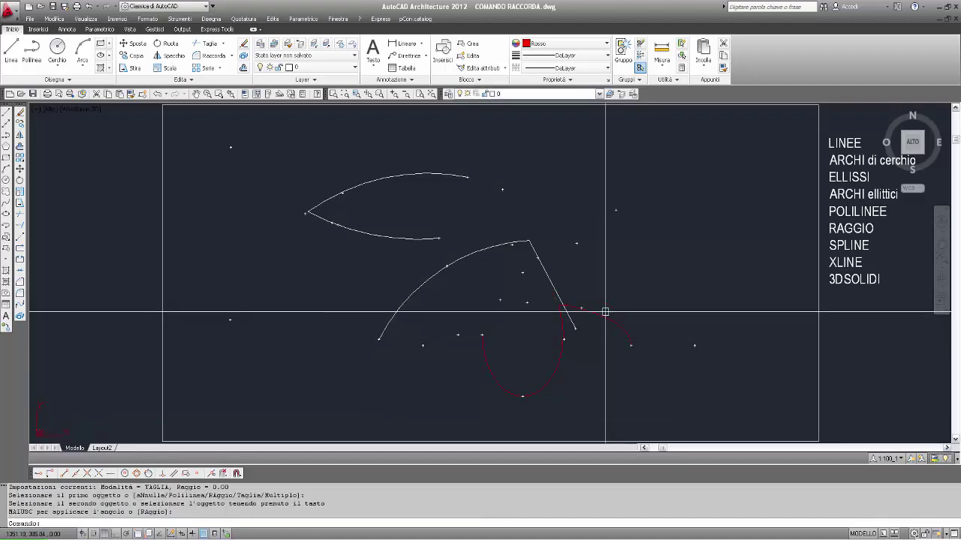
{"action": "key", "text": "Return"}
{"action": "left_click", "coordinate": [570, 344]}
{"action": "key", "text": "Escape"}
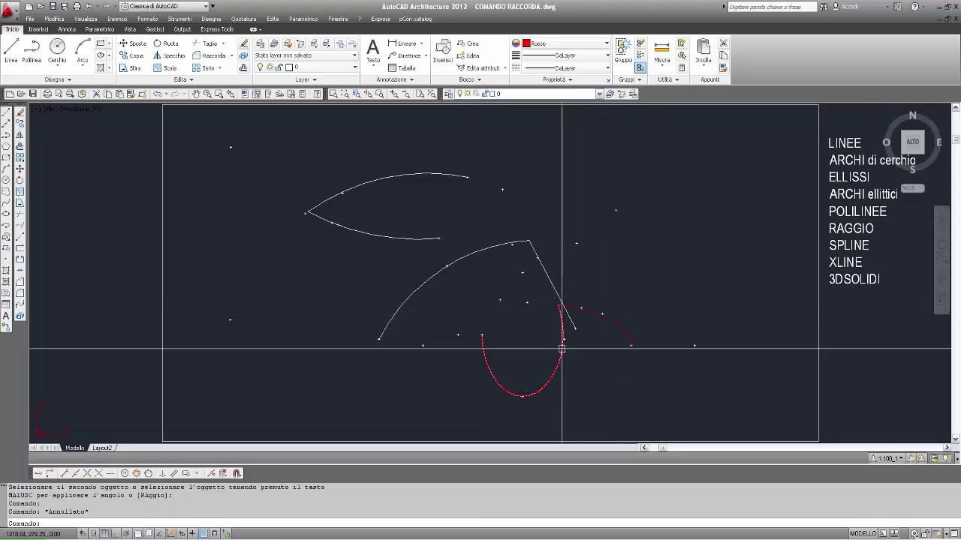
{"action": "left_click", "coordinate": [562, 347]}
{"action": "key", "text": "Escape"}
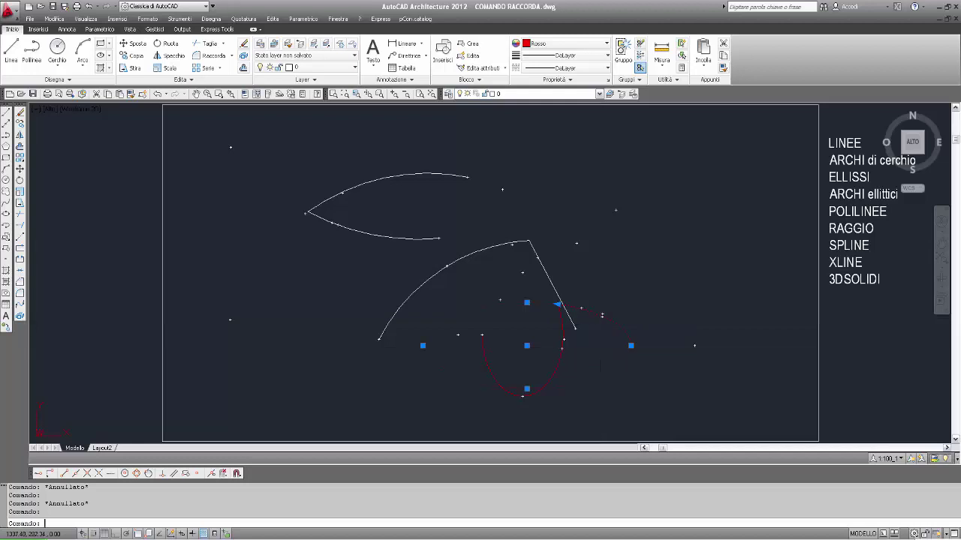
{"action": "key", "text": "Escape"}
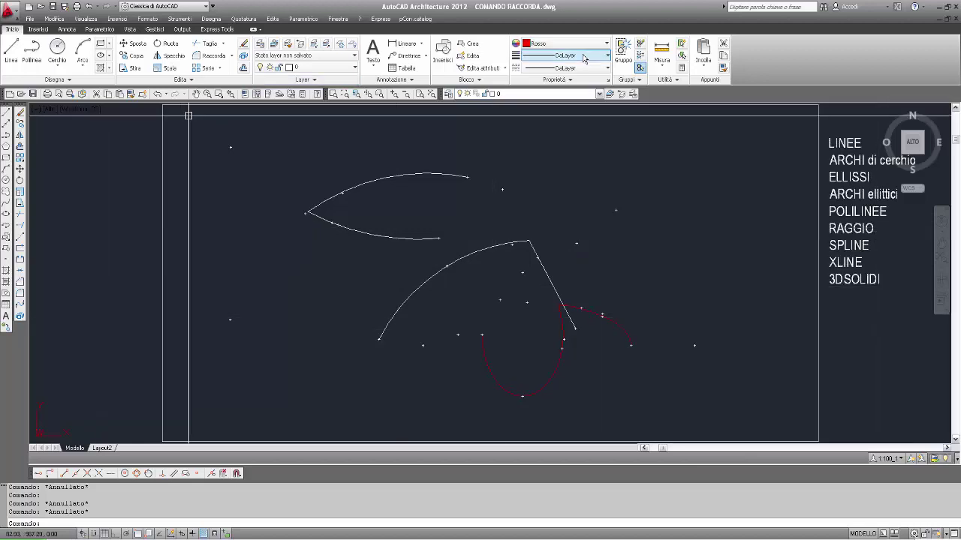
- Set green as the current colour and draw a long wavy five-point spline
{"action": "left_click", "coordinate": [606, 44]}
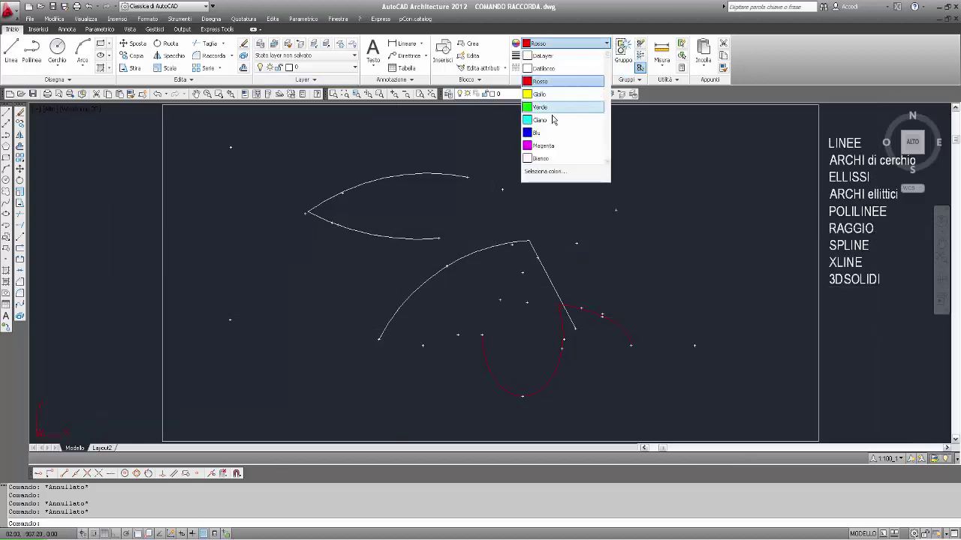
{"action": "left_click", "coordinate": [548, 111]}
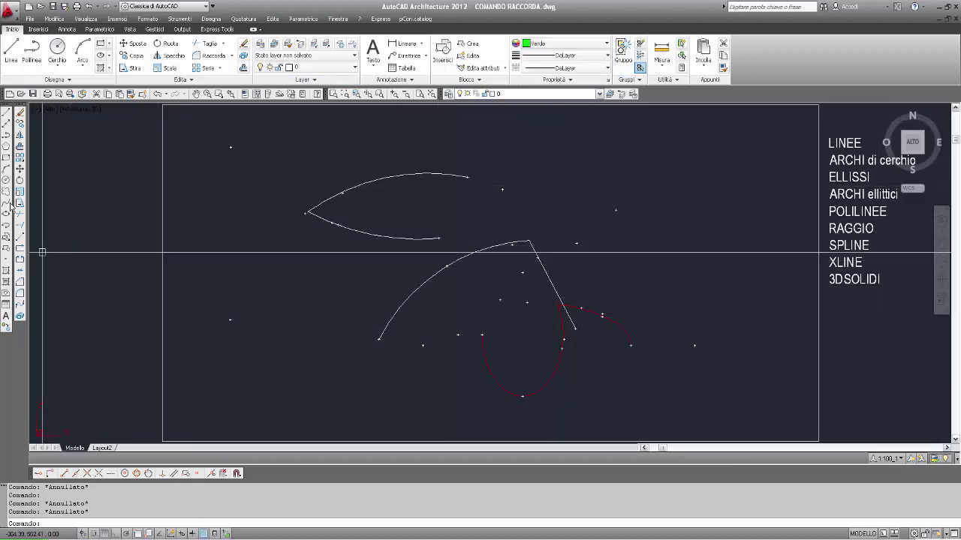
{"action": "left_click", "coordinate": [69, 81]}
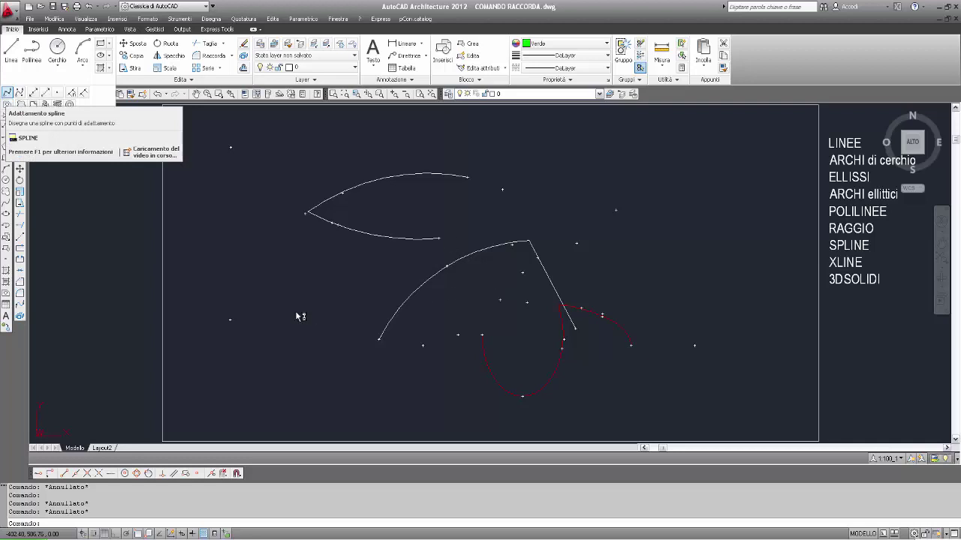
{"action": "left_click", "coordinate": [6, 91]}
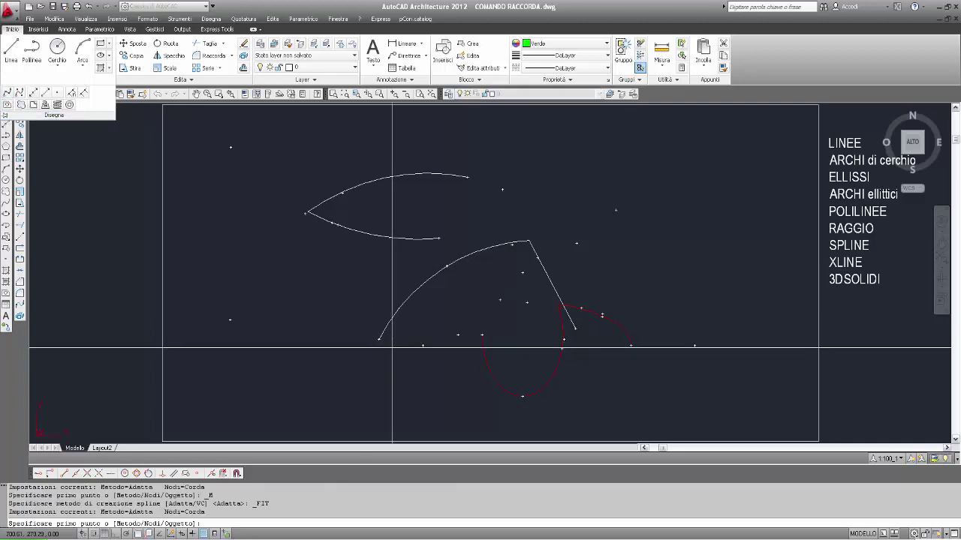
{"action": "left_click", "coordinate": [335, 317]}
{"action": "left_click", "coordinate": [367, 204]}
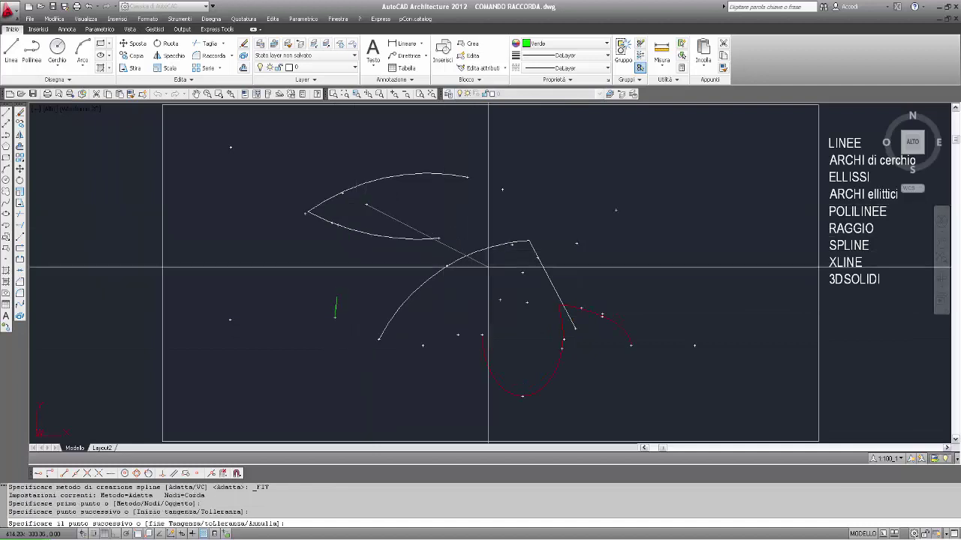
{"action": "left_click", "coordinate": [502, 274]}
{"action": "left_click", "coordinate": [568, 175]}
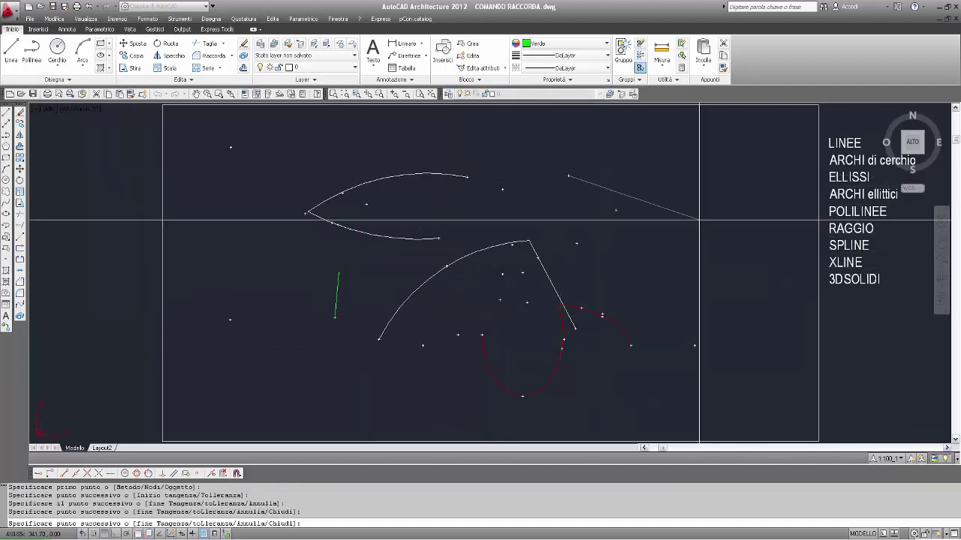
{"action": "left_click", "coordinate": [725, 269]}
{"action": "key", "text": "Return"}
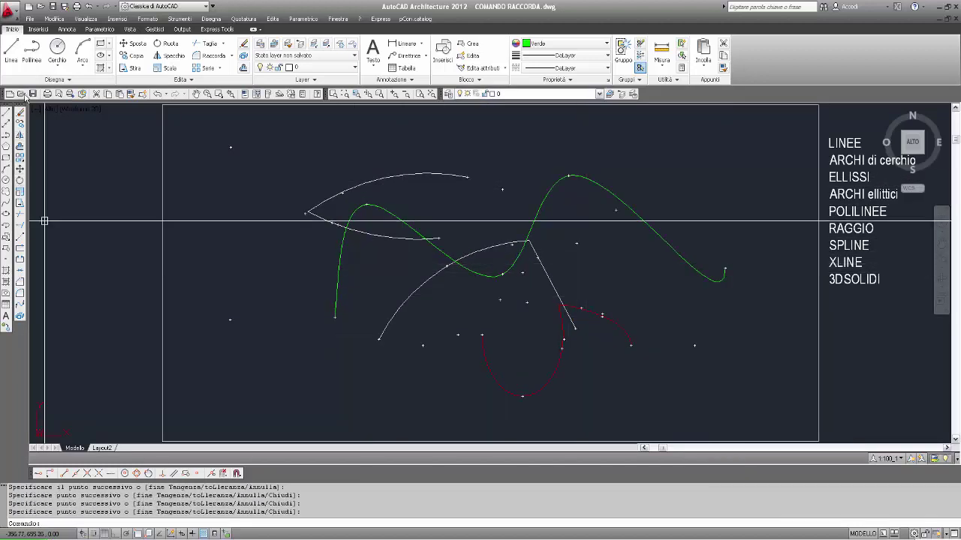
- Draw a second green spline curving down from the top across the first
{"action": "left_click", "coordinate": [63, 82]}
{"action": "left_click", "coordinate": [17, 97]}
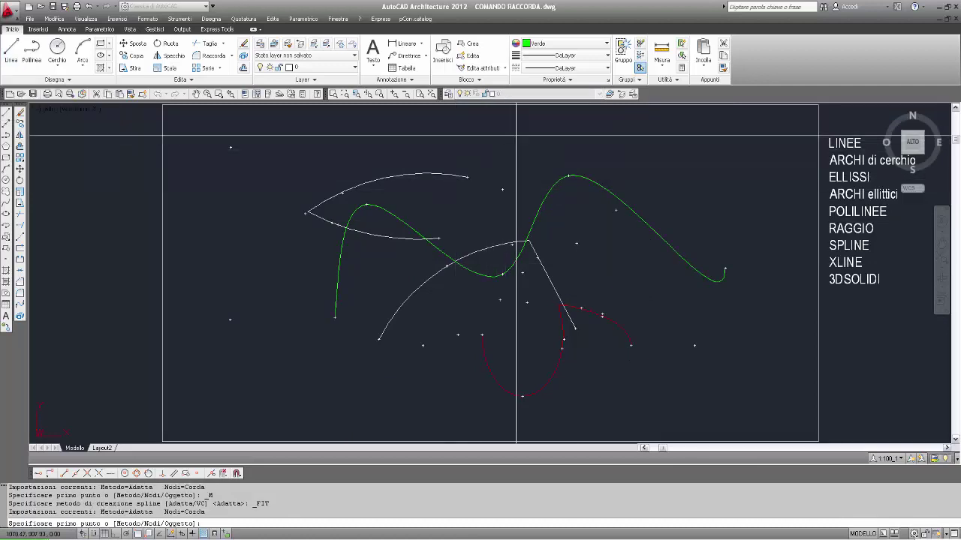
{"action": "left_click", "coordinate": [469, 175]}
{"action": "left_click", "coordinate": [515, 134]}
{"action": "left_click", "coordinate": [520, 210]}
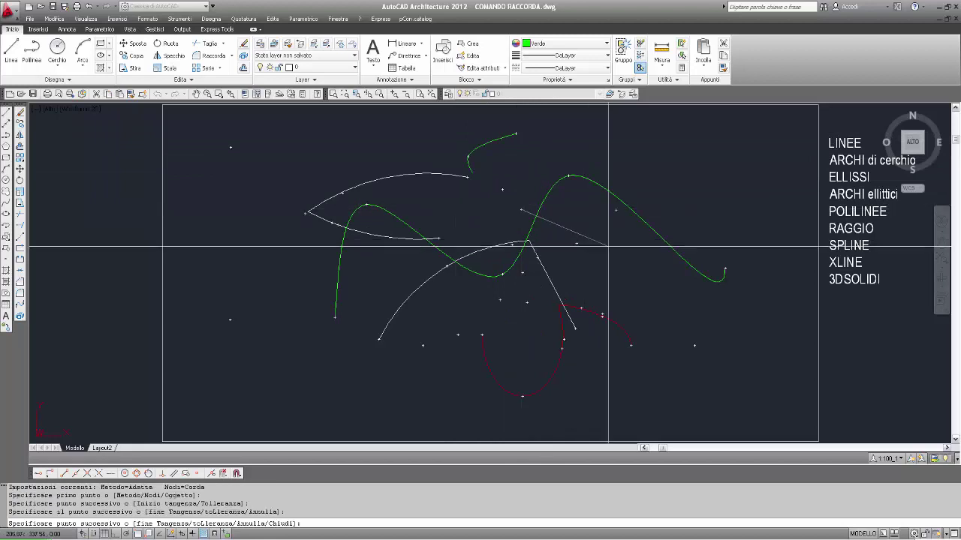
{"action": "left_click", "coordinate": [607, 246]}
{"action": "left_click", "coordinate": [593, 347]}
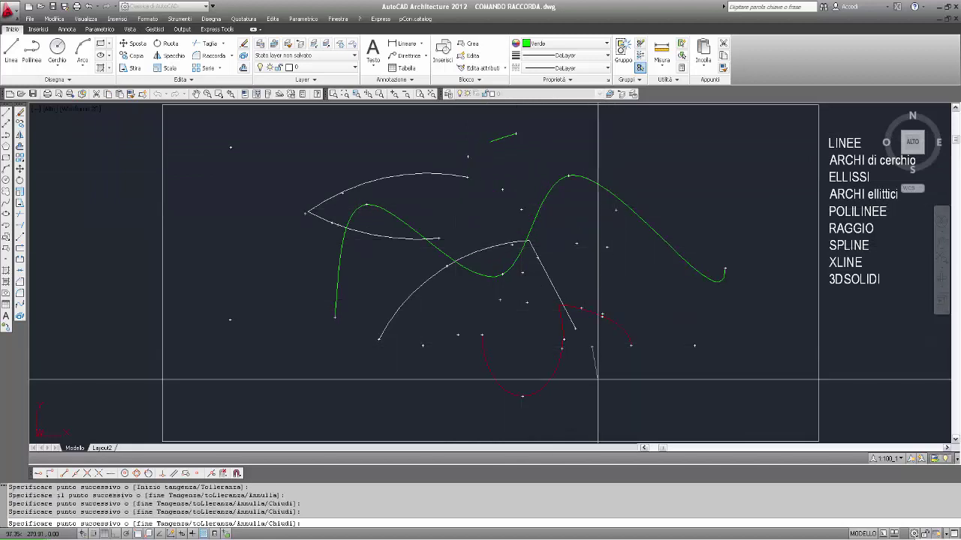
{"action": "key", "text": "Return"}
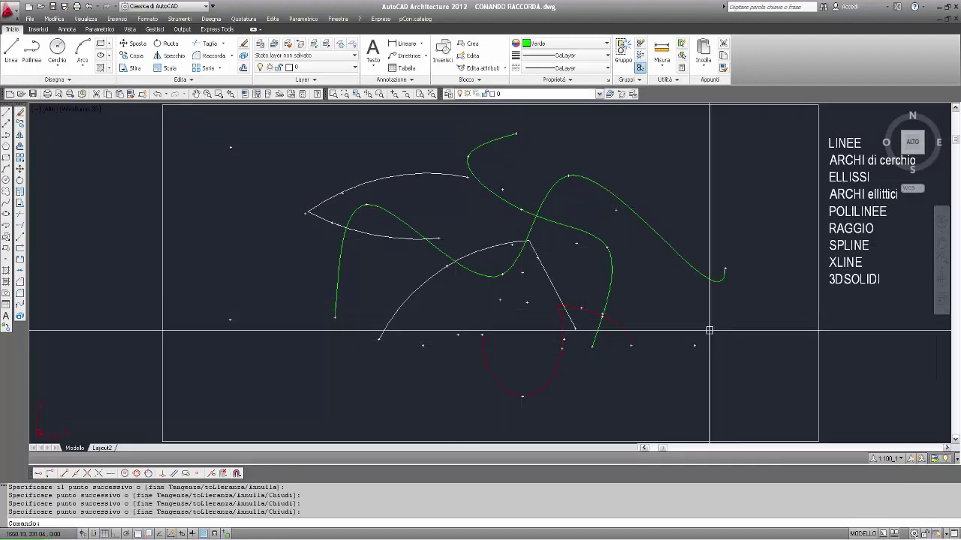
- Fillet the two crossing green splines with RACCORDO so they meet at a sharp corner
{"action": "type", "text": "RACCORDO"}
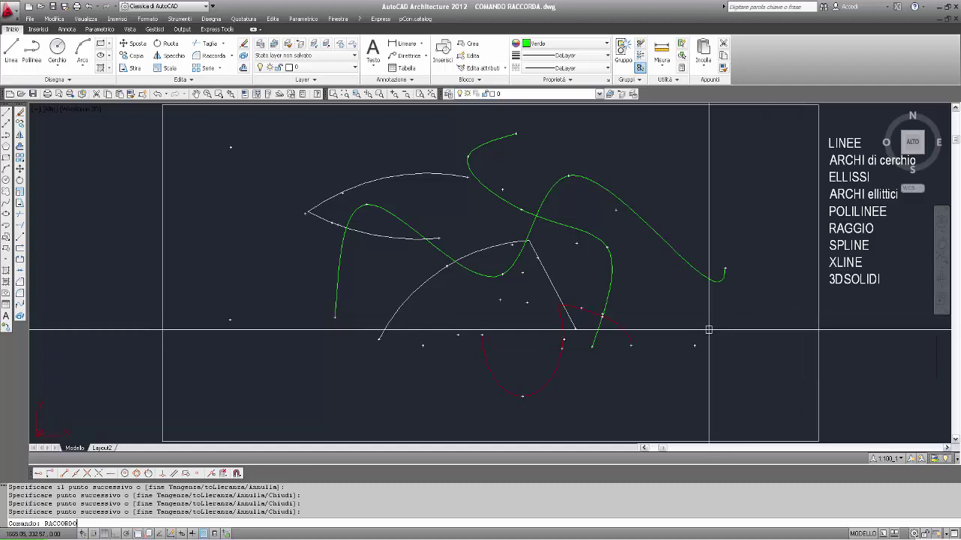
{"action": "key", "text": "Return"}
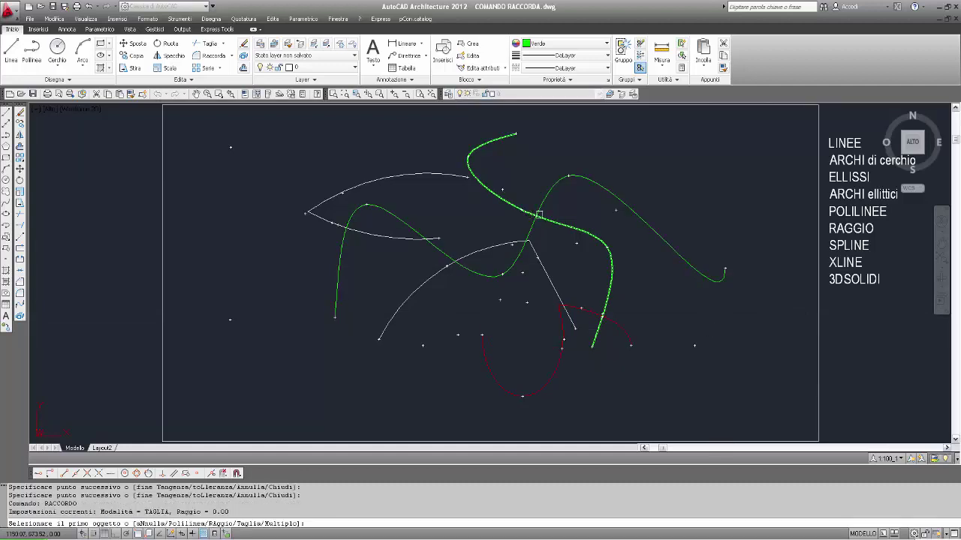
{"action": "left_click", "coordinate": [540, 210]}
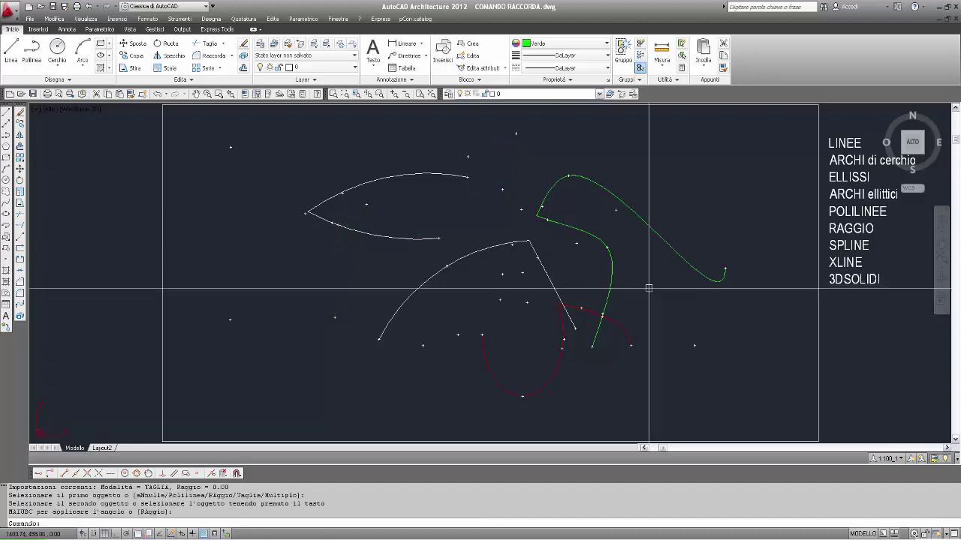
{"action": "left_click", "coordinate": [641, 221]}
{"action": "key", "text": "Escape"}
{"action": "key", "text": "Escape"}
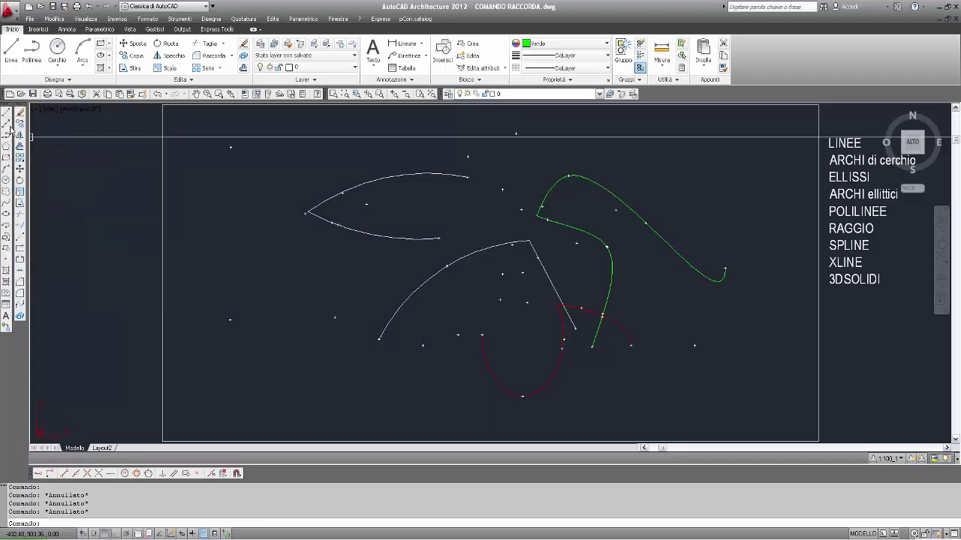
- Draw two crossing construction lines, one passing through the lens tip
{"action": "left_click", "coordinate": [6, 122]}
{"action": "left_click", "coordinate": [305, 213]}
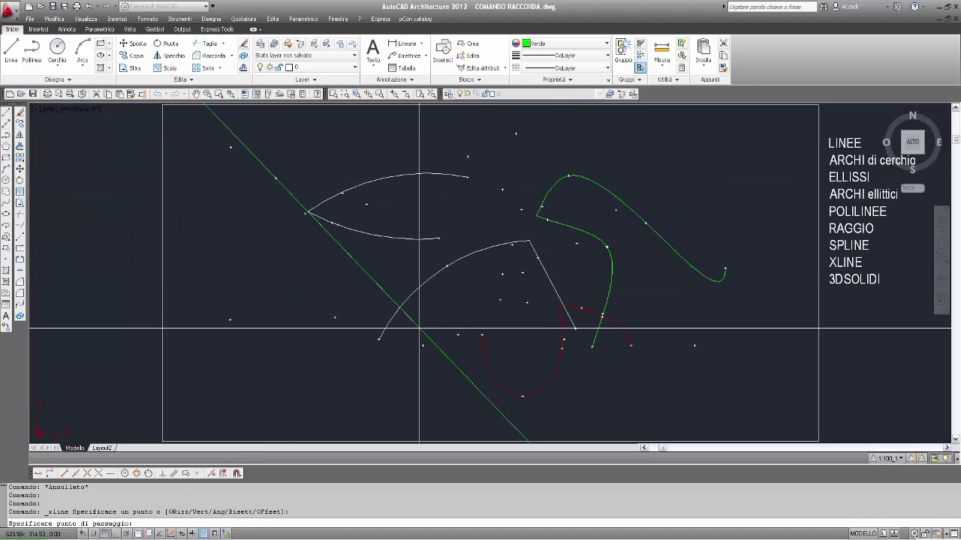
{"action": "left_click", "coordinate": [364, 306]}
{"action": "key", "text": "Return"}
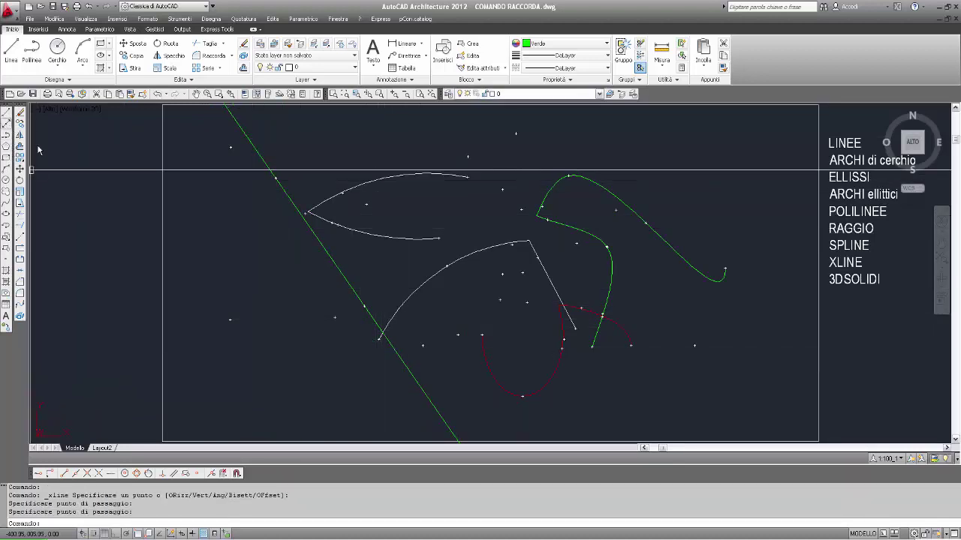
{"action": "left_click", "coordinate": [6, 122]}
{"action": "left_click", "coordinate": [472, 138]}
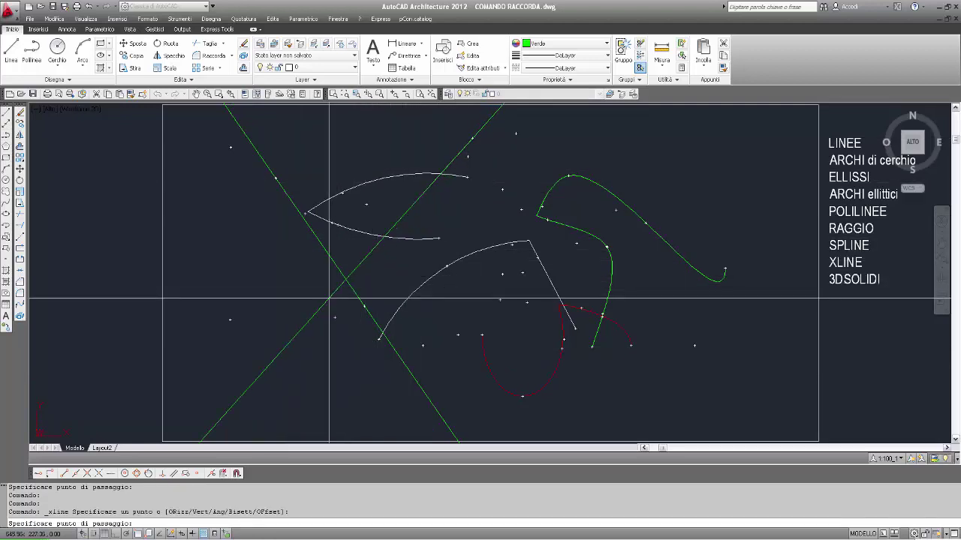
{"action": "left_click", "coordinate": [291, 312]}
{"action": "key", "text": "Return"}
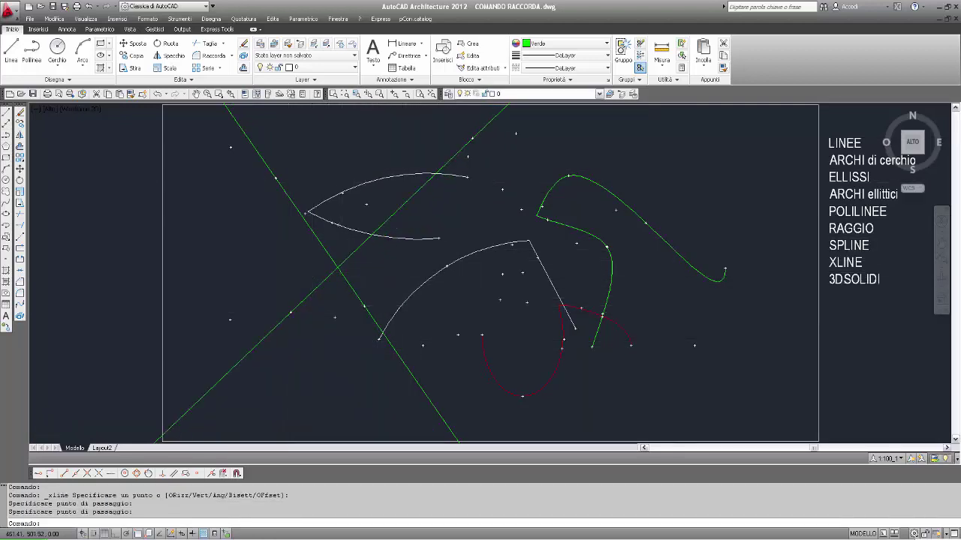
- Fillet the two crossing green lines into a single sharp peak corner
{"action": "scroll", "coordinate": [316, 272], "scroll_direction": "down", "scroll_amount": 4}
{"action": "scroll", "coordinate": [368, 263], "scroll_direction": "up", "scroll_amount": 2}
{"action": "scroll", "coordinate": [367, 266], "scroll_direction": "down", "scroll_amount": 3}
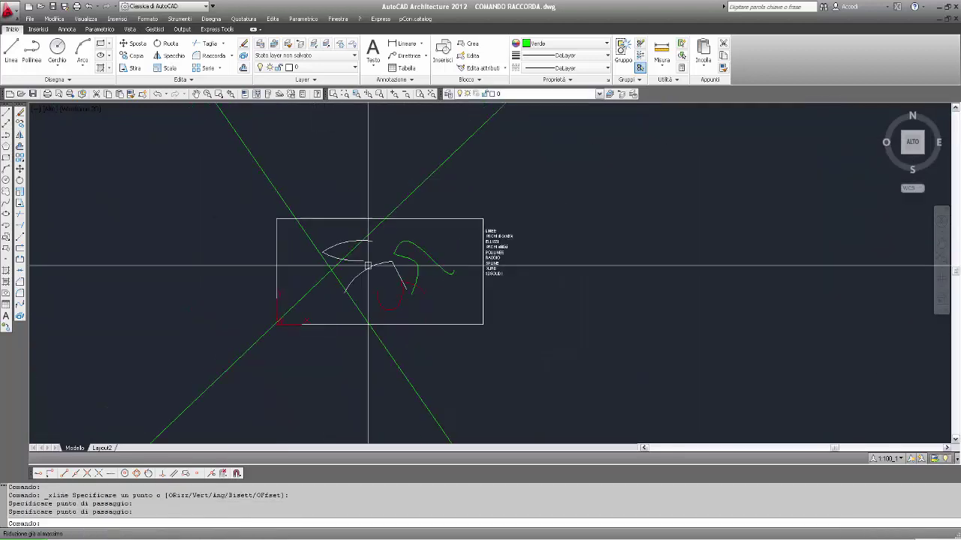
{"action": "scroll", "coordinate": [367, 265], "scroll_direction": "up", "scroll_amount": 5}
{"action": "scroll", "coordinate": [368, 266], "scroll_direction": "down", "scroll_amount": 6}
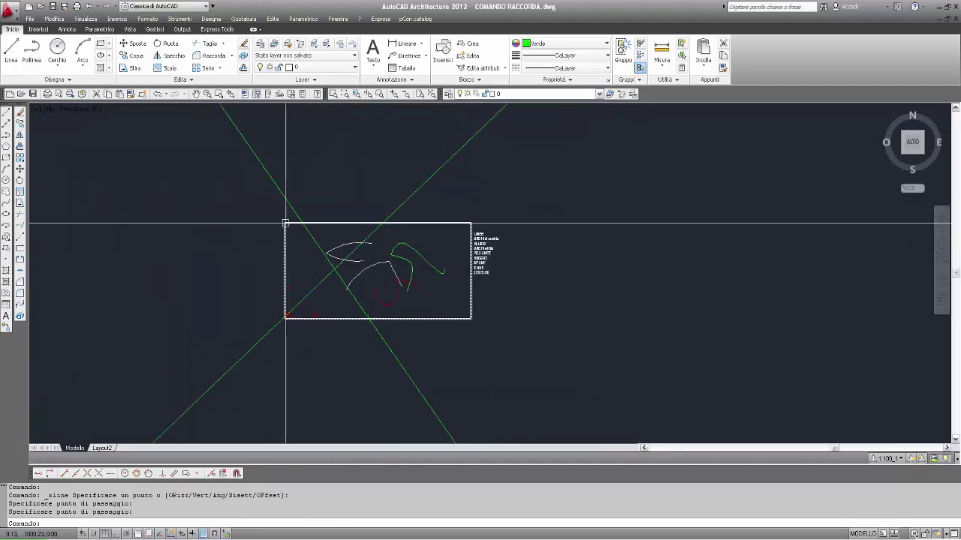
{"action": "scroll", "coordinate": [286, 223], "scroll_direction": "up", "scroll_amount": 3}
{"action": "scroll", "coordinate": [281, 199], "scroll_direction": "down", "scroll_amount": 4}
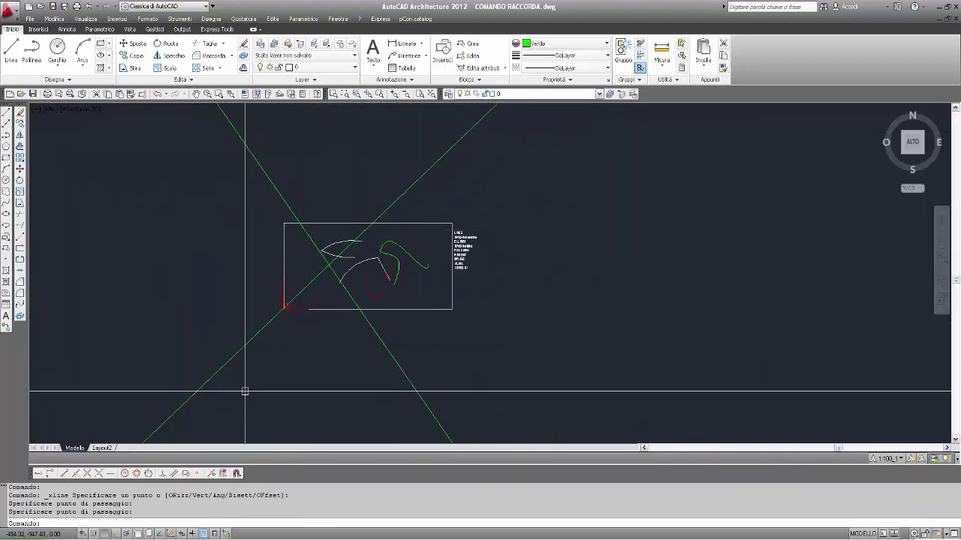
{"action": "scroll", "coordinate": [351, 298], "scroll_direction": "up", "scroll_amount": 2}
{"action": "scroll", "coordinate": [368, 298], "scroll_direction": "up", "scroll_amount": 4}
{"action": "scroll", "coordinate": [394, 321], "scroll_direction": "up", "scroll_amount": 1}
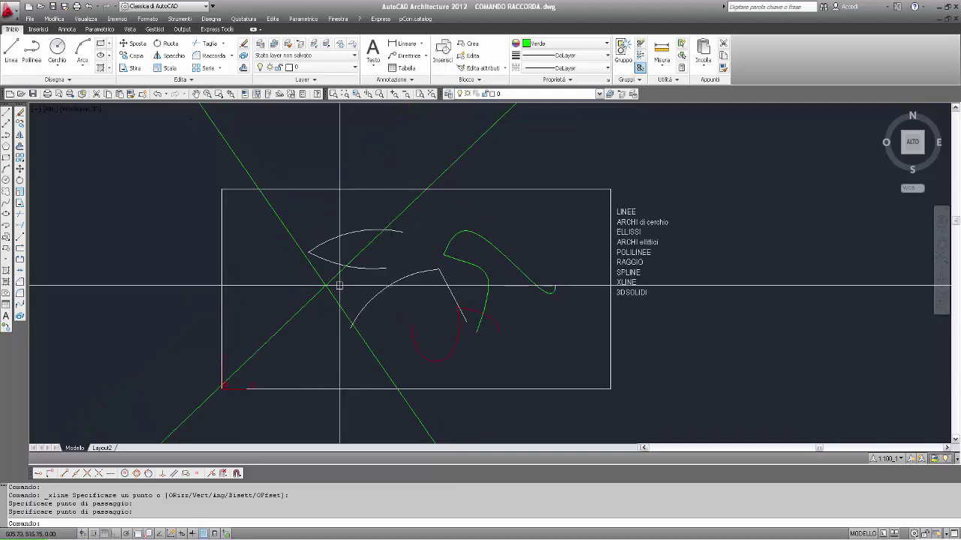
{"action": "scroll", "coordinate": [337, 283], "scroll_direction": "up", "scroll_amount": 2}
{"action": "type", "text": "RA"}
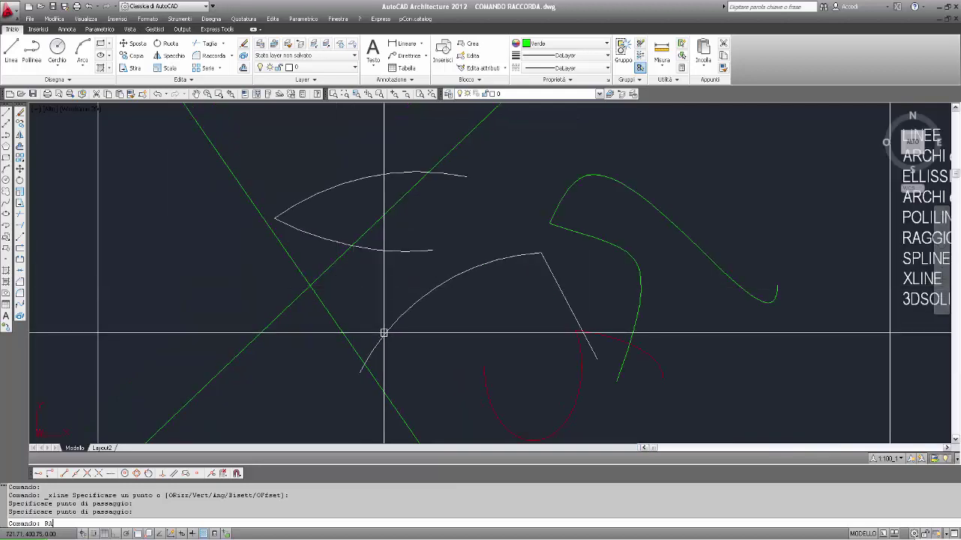
{"action": "type", "text": "CCORDO"}
{"action": "key", "text": "Return"}
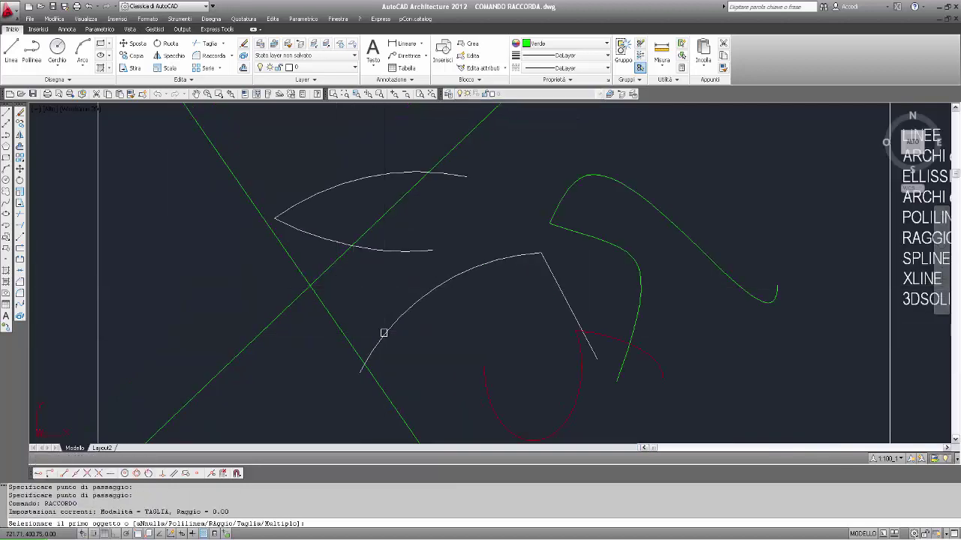
{"action": "left_click", "coordinate": [333, 318]}
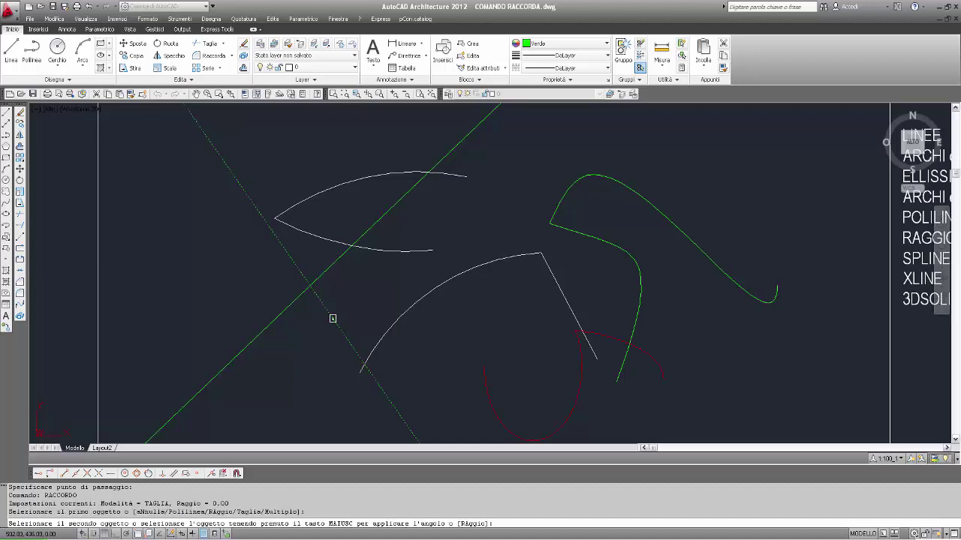
{"action": "left_click", "coordinate": [291, 319]}
- Select both lines of the green peak to check the corner, then clear the selection
{"action": "scroll", "coordinate": [493, 356], "scroll_direction": "down", "scroll_amount": 3}
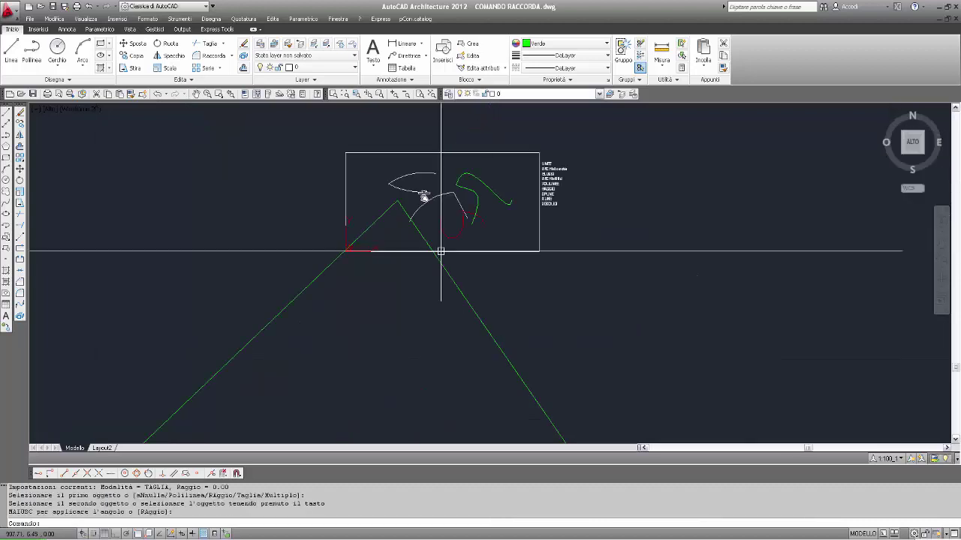
{"action": "middle_click_drag", "start_coordinate": [431, 286], "coordinate": [438, 368]}
{"action": "scroll", "coordinate": [409, 303], "scroll_direction": "up", "scroll_amount": 3}
{"action": "scroll", "coordinate": [397, 324], "scroll_direction": "up", "scroll_amount": 5}
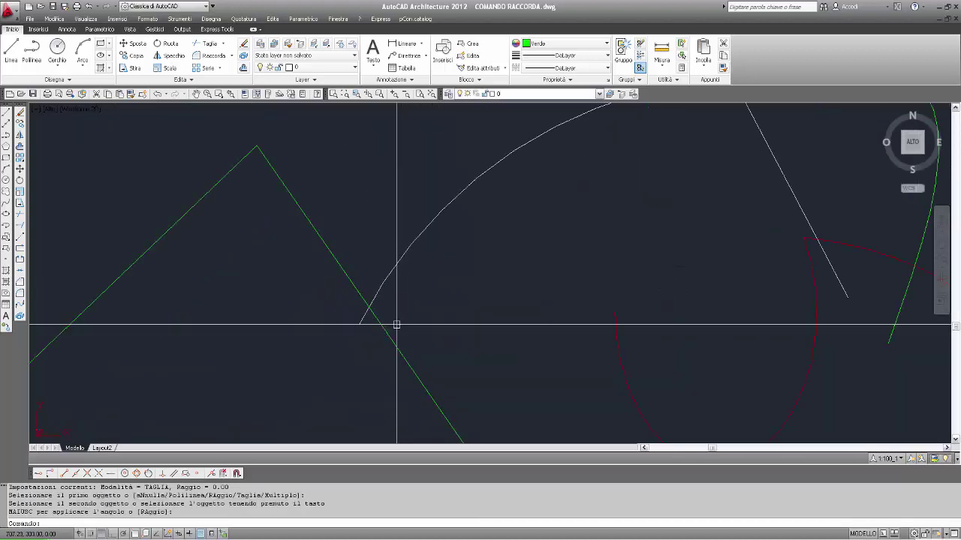
{"action": "left_click", "coordinate": [332, 257]}
{"action": "left_click", "coordinate": [210, 193]}
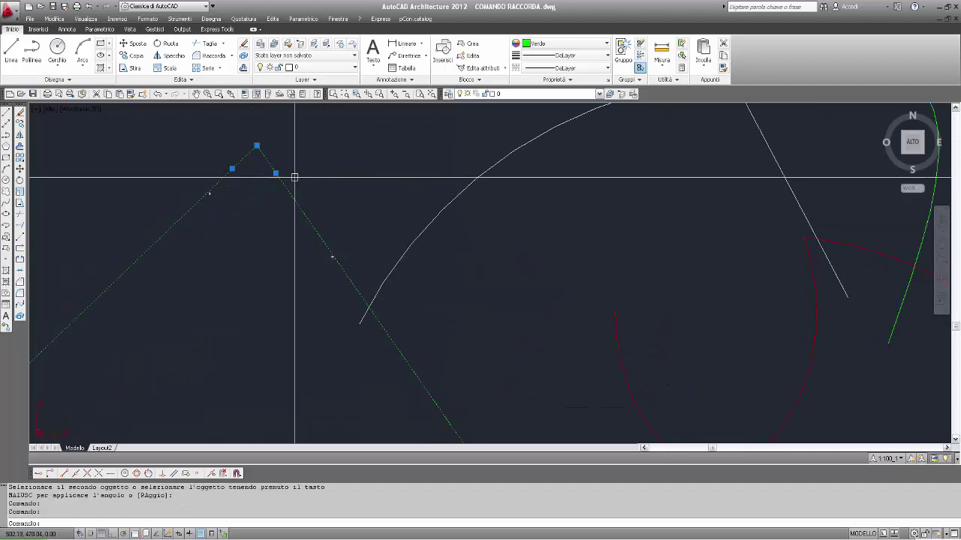
{"action": "scroll", "coordinate": [392, 315], "scroll_direction": "down", "scroll_amount": 10}
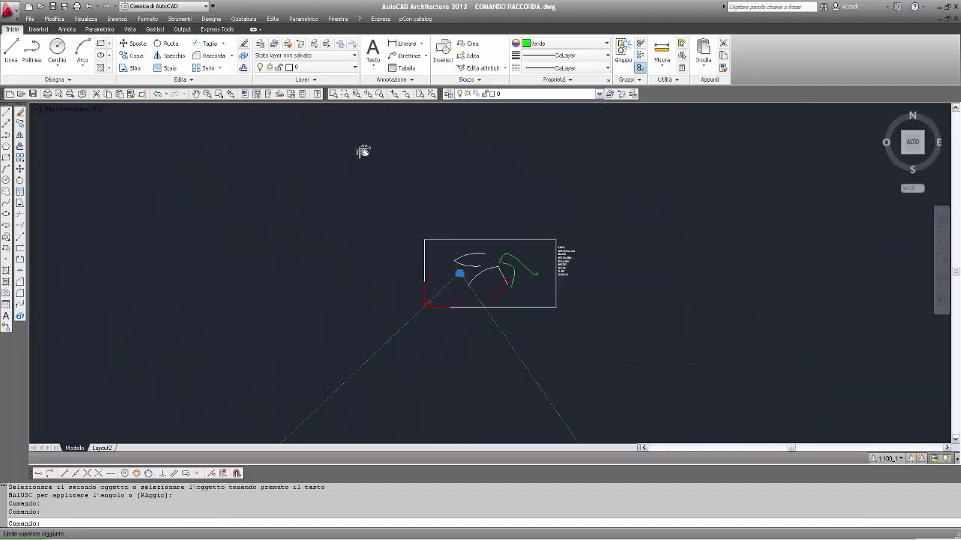
{"action": "scroll", "coordinate": [465, 270], "scroll_direction": "up", "scroll_amount": 6}
{"action": "scroll", "coordinate": [346, 232], "scroll_direction": "up", "scroll_amount": 2}
{"action": "scroll", "coordinate": [302, 240], "scroll_direction": "up", "scroll_amount": 1}
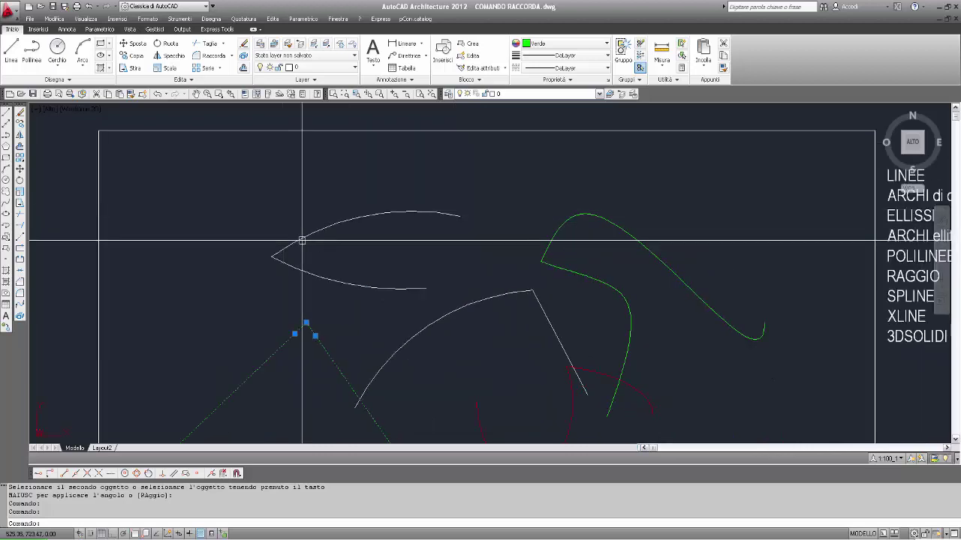
{"action": "key", "text": "Escape"}
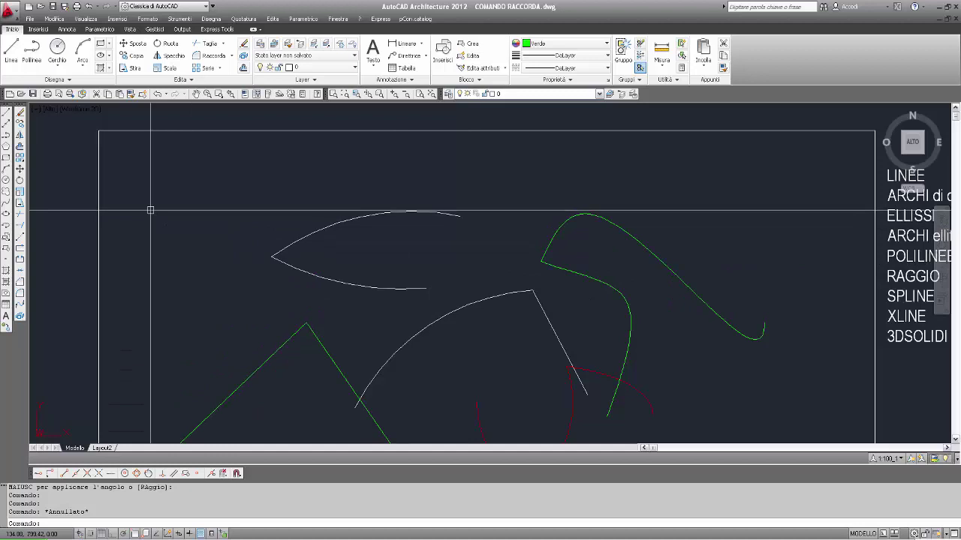
{"action": "key", "text": "Escape"}
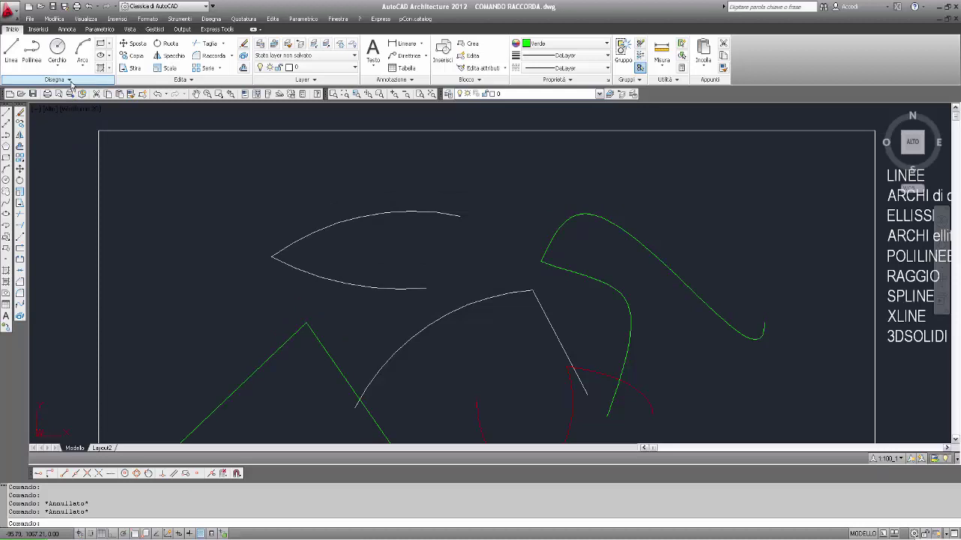
- Draw two crossing green rays: one rising rightward from left of the lens, one descending diagonally
{"action": "left_click", "coordinate": [70, 81]}
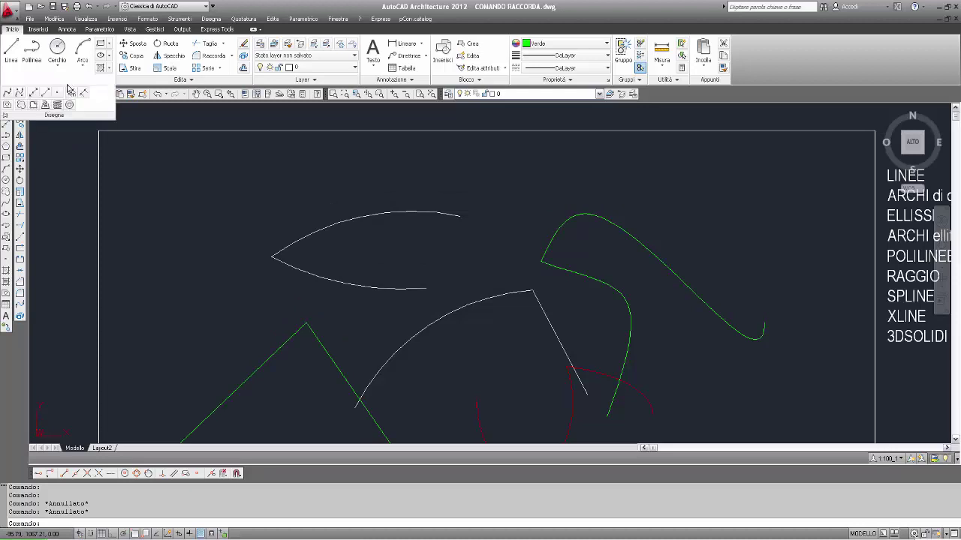
{"action": "left_click", "coordinate": [46, 92]}
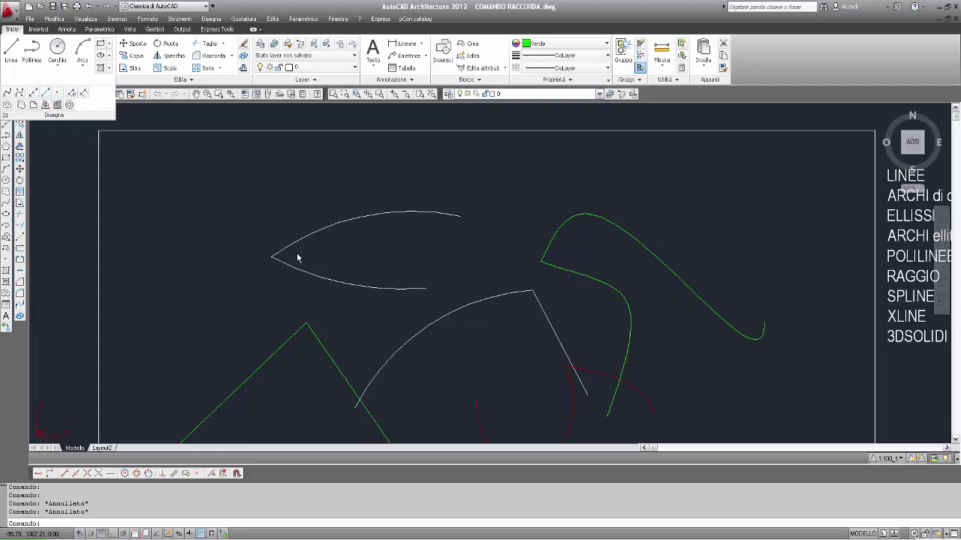
{"action": "left_click", "coordinate": [167, 273]}
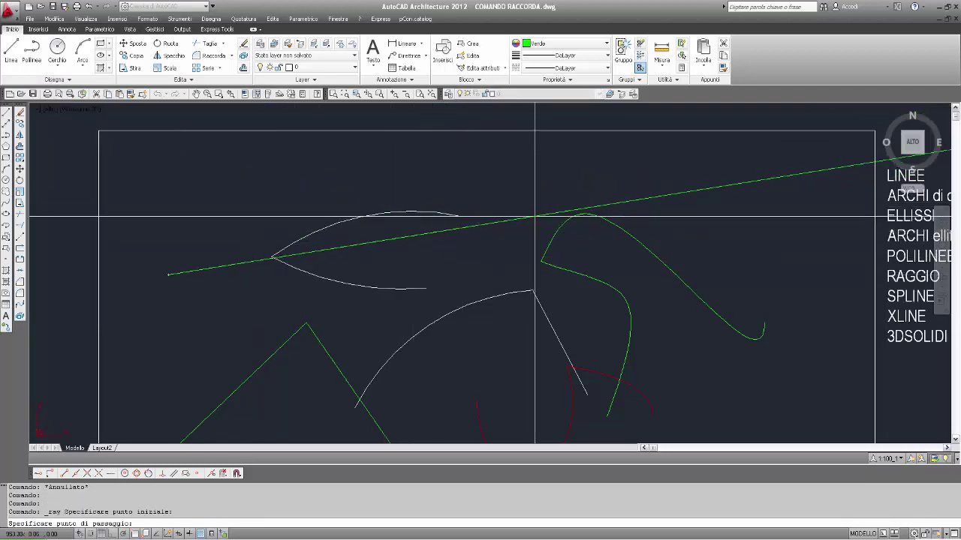
{"action": "left_click", "coordinate": [540, 184]}
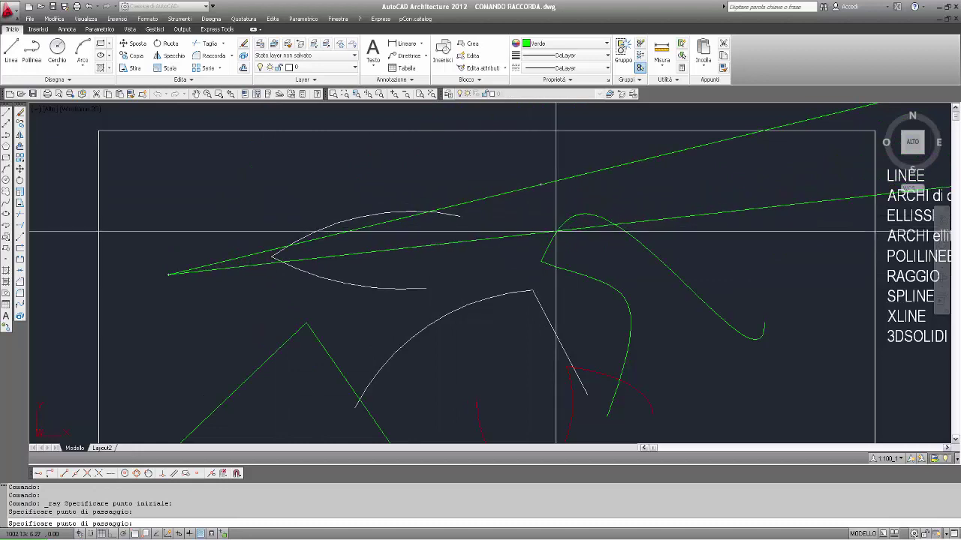
{"action": "key", "text": "Return"}
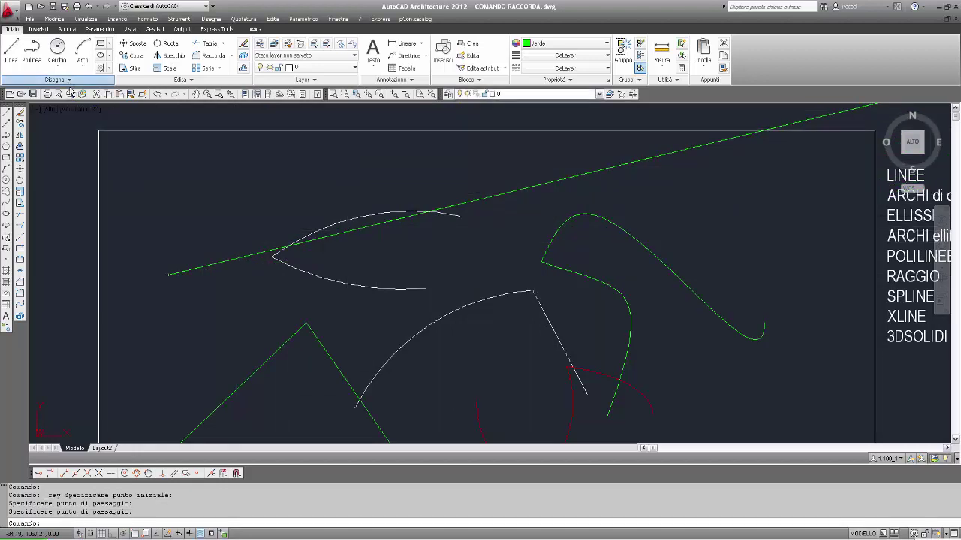
{"action": "left_click", "coordinate": [68, 80]}
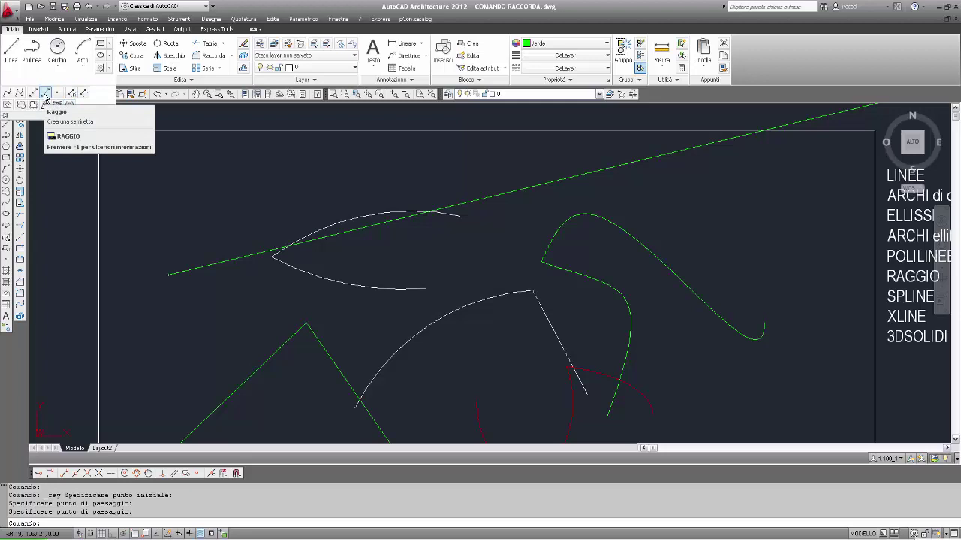
{"action": "left_click", "coordinate": [45, 96]}
{"action": "left_click", "coordinate": [417, 177]}
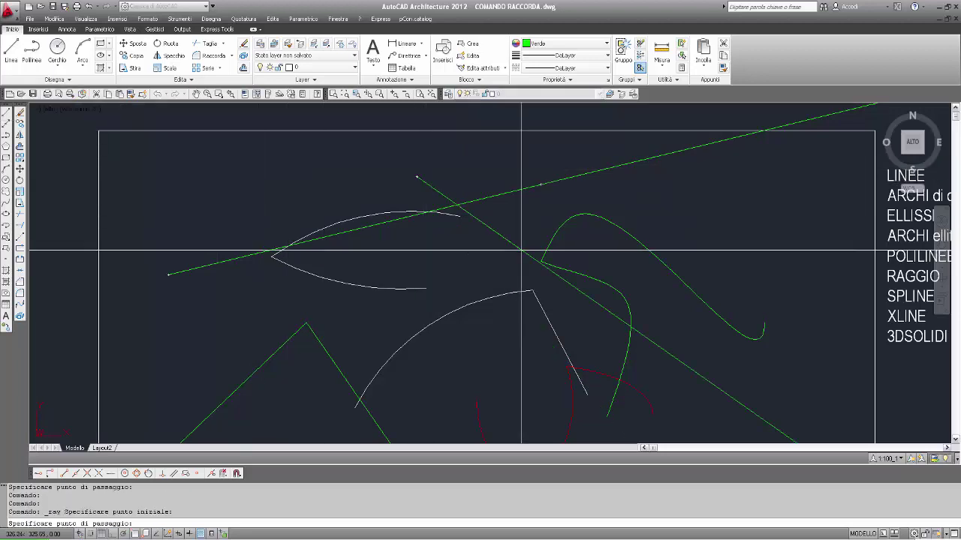
{"action": "left_click", "coordinate": [519, 257]}
{"action": "key", "text": "Return"}
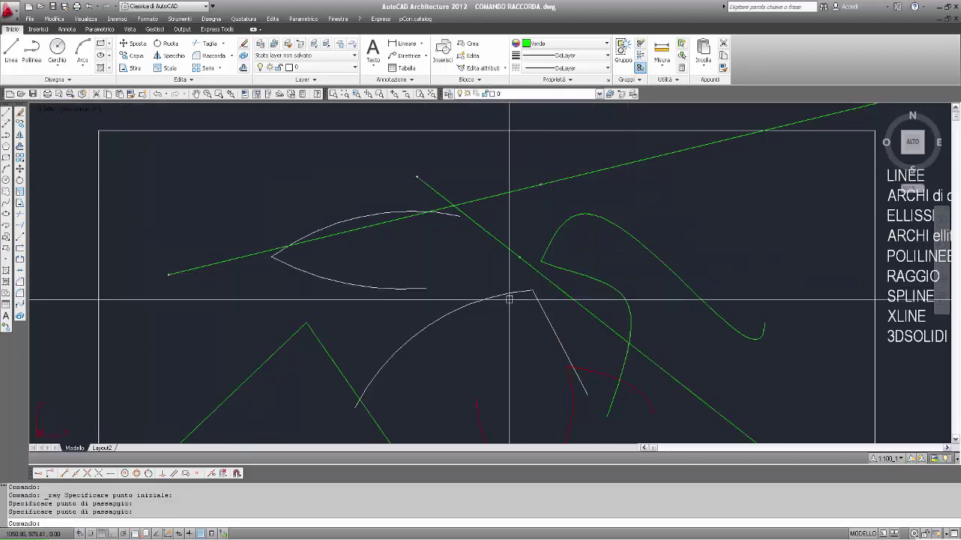
- Reposition the view and select the diagonal ray to inspect it
{"action": "scroll", "coordinate": [508, 299], "scroll_direction": "down", "scroll_amount": 5}
{"action": "middle_click_drag", "start_coordinate": [592, 275], "coordinate": [373, 271]}
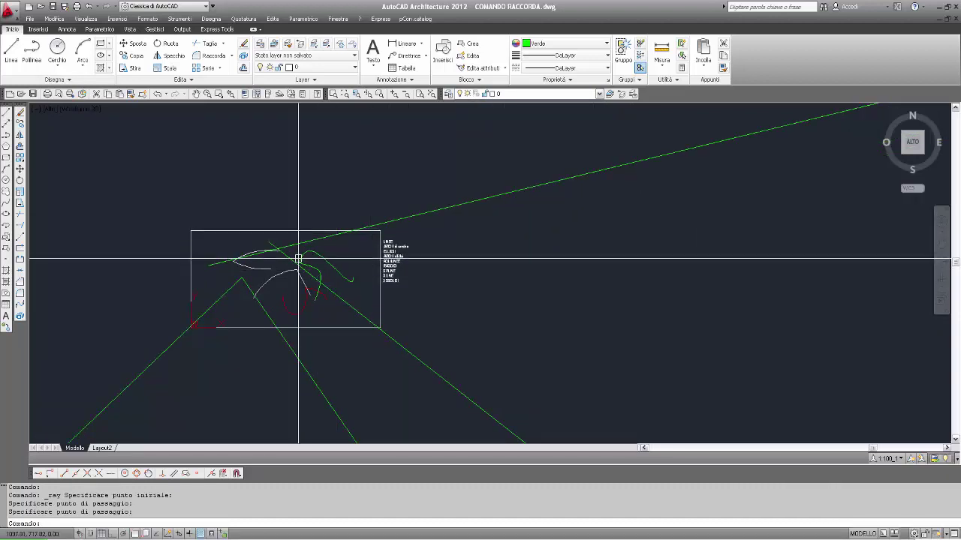
{"action": "scroll", "coordinate": [289, 253], "scroll_direction": "up", "scroll_amount": 6}
{"action": "scroll", "coordinate": [300, 253], "scroll_direction": "down", "scroll_amount": 4}
{"action": "scroll", "coordinate": [330, 273], "scroll_direction": "up", "scroll_amount": 3}
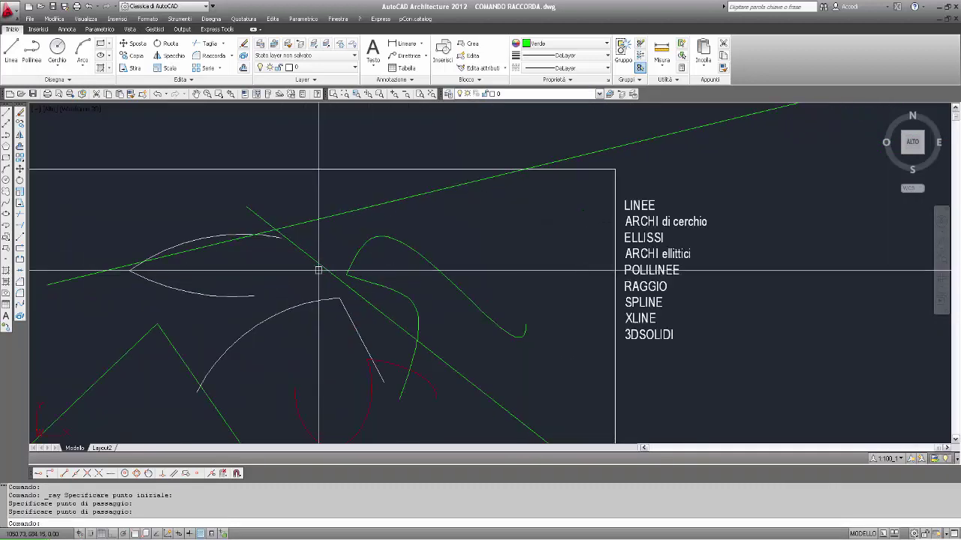
{"action": "left_click", "coordinate": [261, 217]}
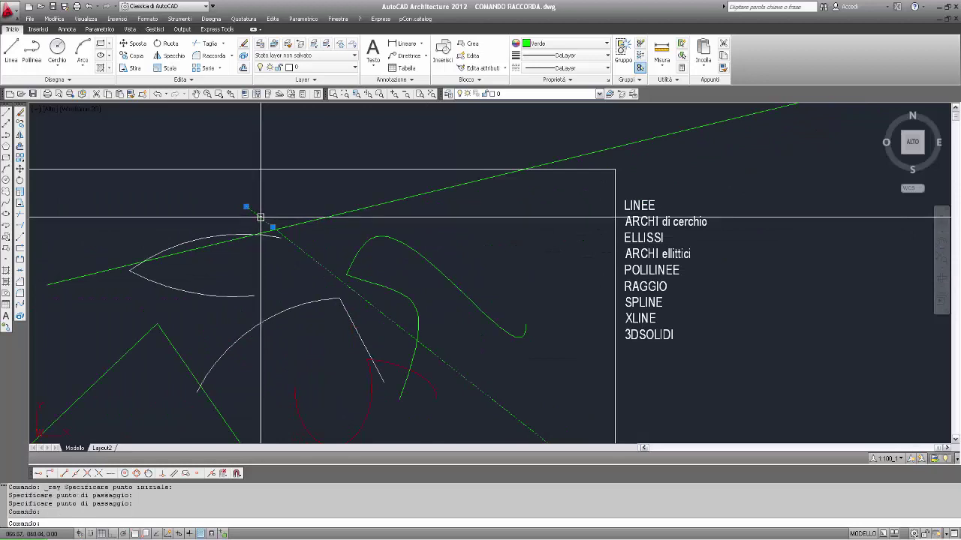
{"action": "scroll", "coordinate": [444, 322], "scroll_direction": "down", "scroll_amount": 4}
{"action": "middle_click_drag", "start_coordinate": [443, 322], "coordinate": [377, 209]}
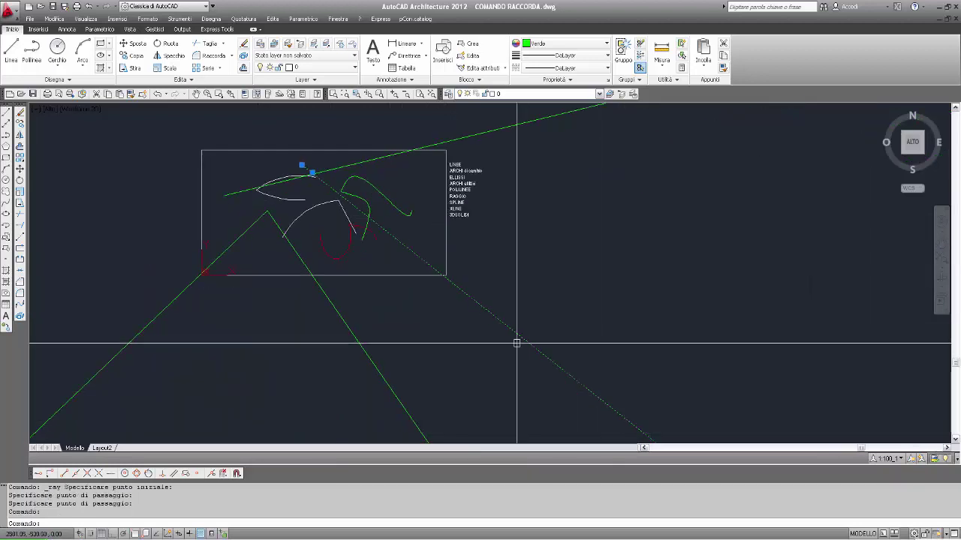
{"action": "key", "text": "Escape"}
{"action": "key", "text": "Escape"}
{"action": "scroll", "coordinate": [311, 162], "scroll_direction": "up", "scroll_amount": 5}
{"action": "scroll", "coordinate": [323, 180], "scroll_direction": "up", "scroll_amount": 2}
- Fillet the diagonal ray and the long ray into a sharp corner beside the lens
{"action": "type", "text": "RR"}
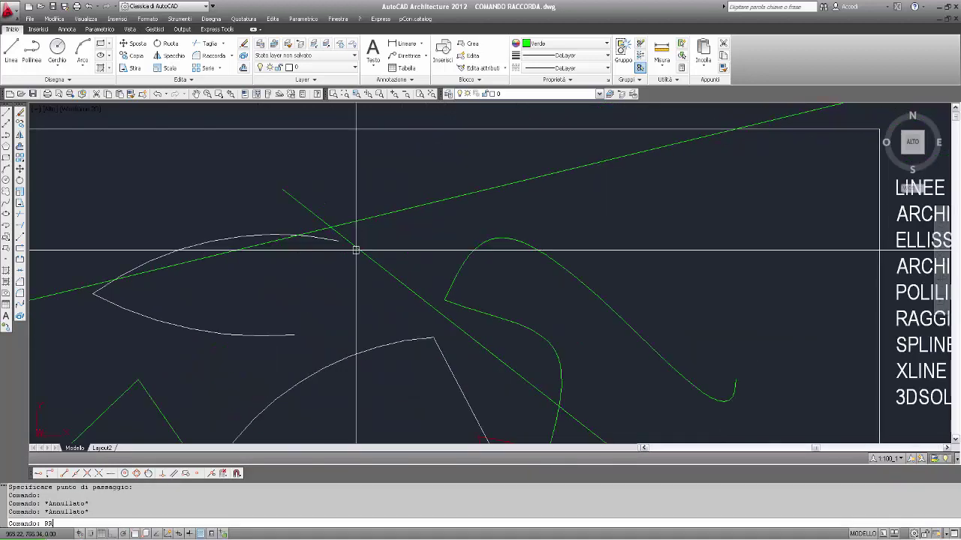
{"action": "key", "text": "Escape"}
{"action": "key", "text": "Escape"}
{"action": "type", "text": "RDO"}
{"action": "key", "text": "Return"}
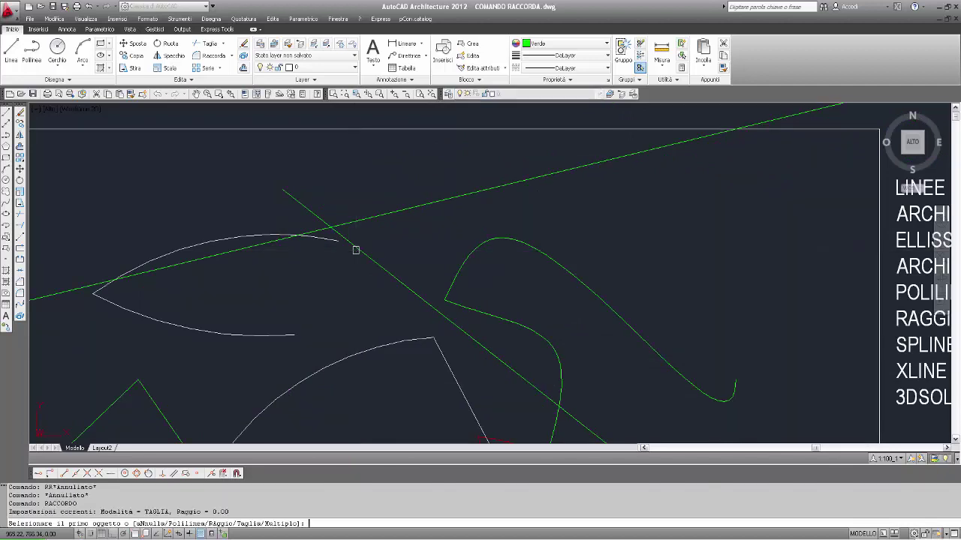
{"action": "left_click", "coordinate": [297, 202]}
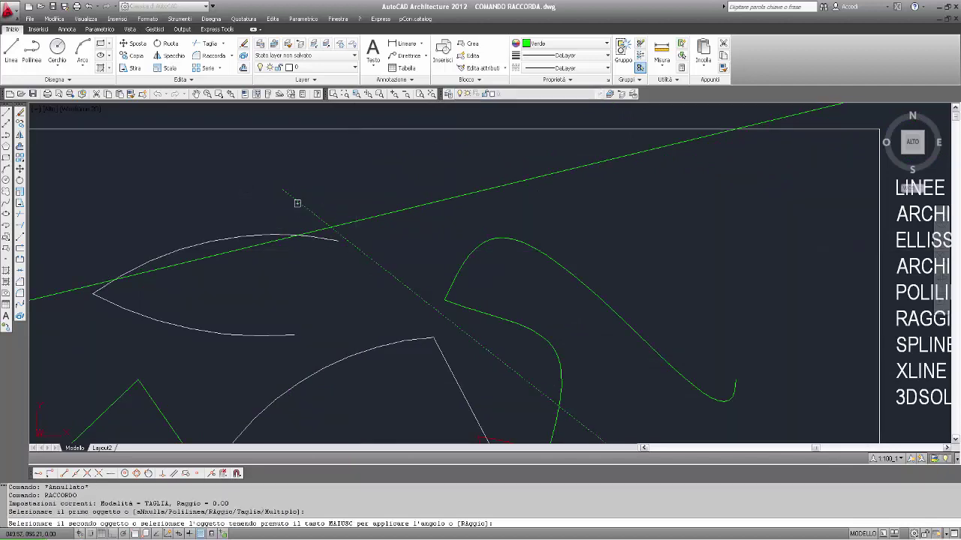
{"action": "left_click", "coordinate": [253, 245]}
- Select the trimmed long ray to check the corner, then clear the selection
{"action": "middle_click_drag", "start_coordinate": [344, 308], "coordinate": [497, 334]}
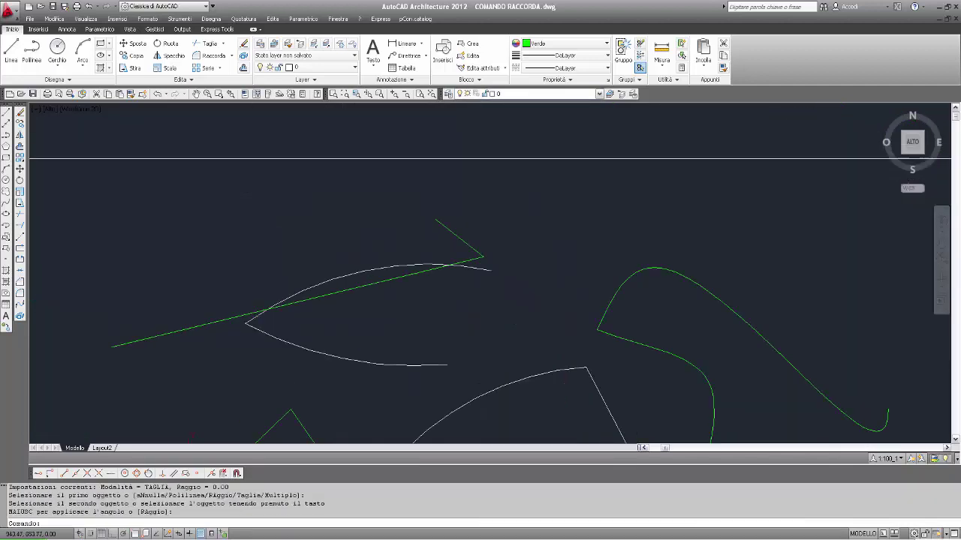
{"action": "left_click", "coordinate": [393, 279]}
{"action": "left_click", "coordinate": [454, 338]}
{"action": "left_click", "coordinate": [371, 278]}
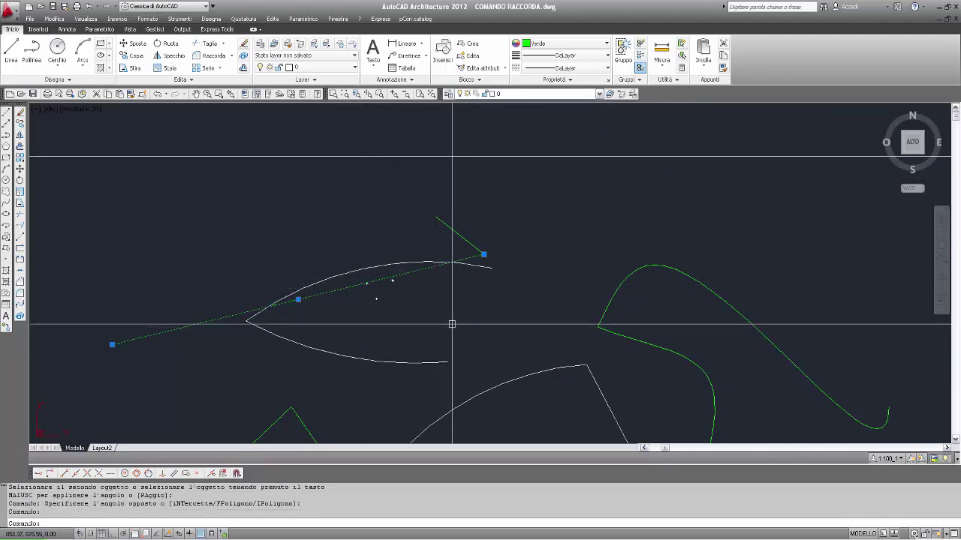
{"action": "key", "text": "Escape"}
{"action": "scroll", "coordinate": [346, 288], "scroll_direction": "down", "scroll_amount": 4}
{"action": "scroll", "coordinate": [347, 289], "scroll_direction": "up", "scroll_amount": 2}
{"action": "key", "text": "Escape"}
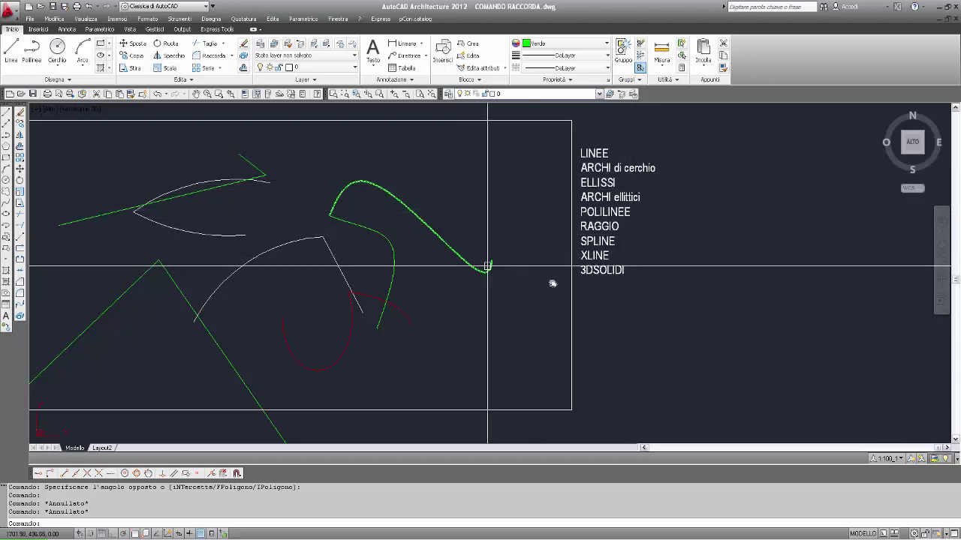
- Draw a short green line crossing the red elliptical arc
{"action": "middle_click_drag", "start_coordinate": [488, 266], "coordinate": [580, 294]}
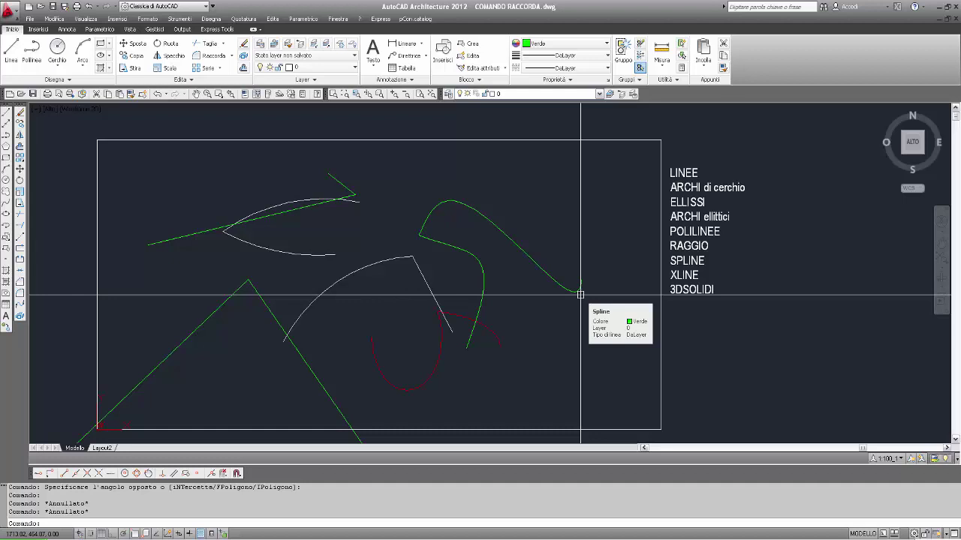
{"action": "key", "text": "ctrl+z"}
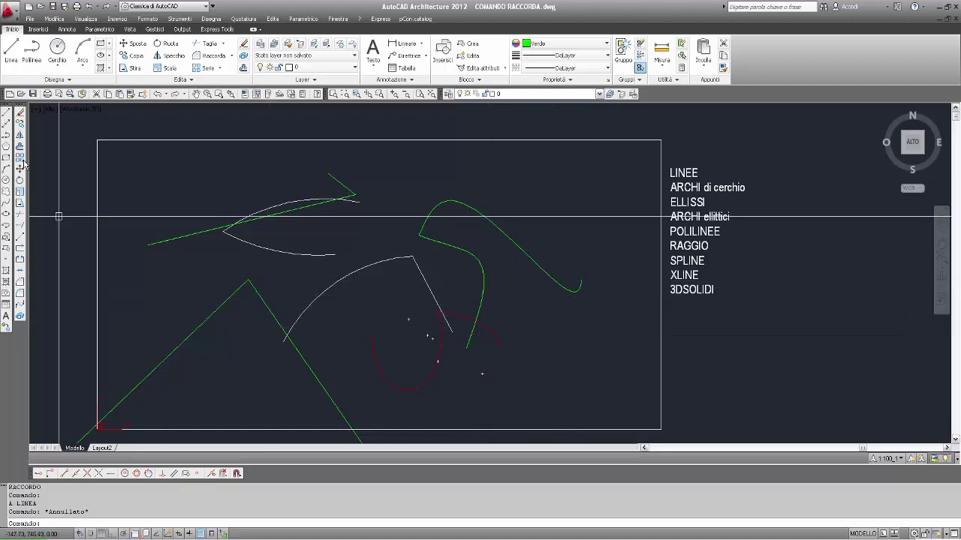
{"action": "left_click", "coordinate": [7, 114]}
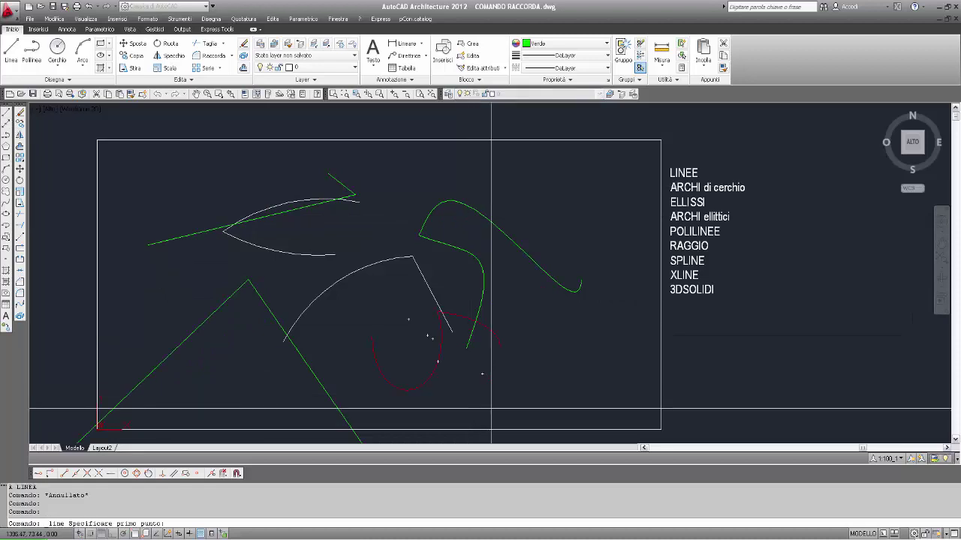
{"action": "left_click", "coordinate": [390, 306]}
{"action": "left_click", "coordinate": [461, 364]}
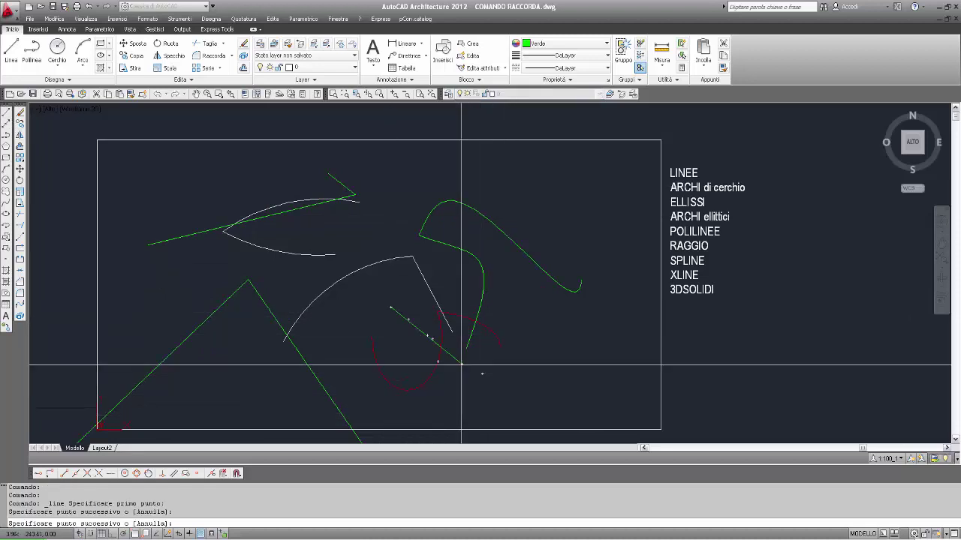
{"action": "key", "text": "Return"}
- Fillet the new green line and the red arc into a sharp corner
{"action": "scroll", "coordinate": [439, 345], "scroll_direction": "up", "scroll_amount": 5}
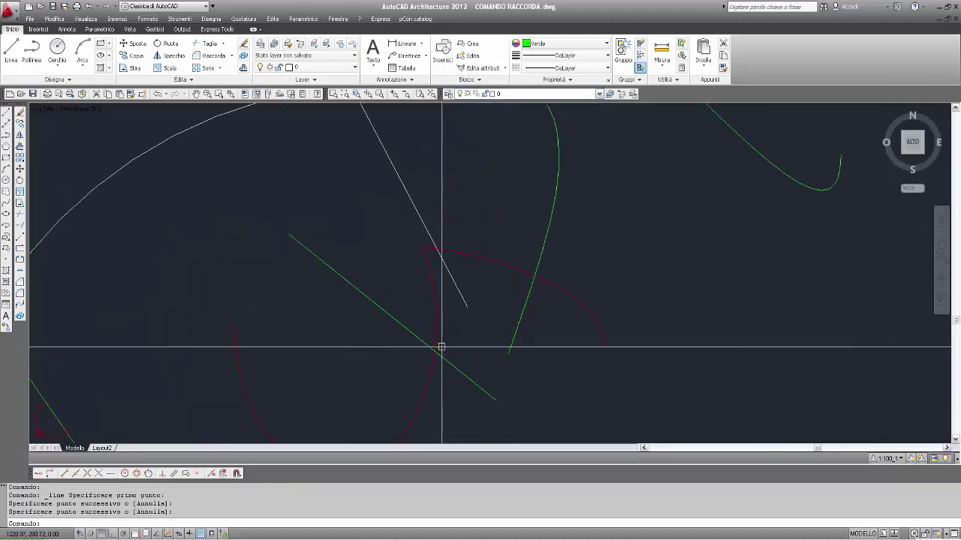
{"action": "middle_click_drag", "start_coordinate": [440, 350], "coordinate": [467, 297]}
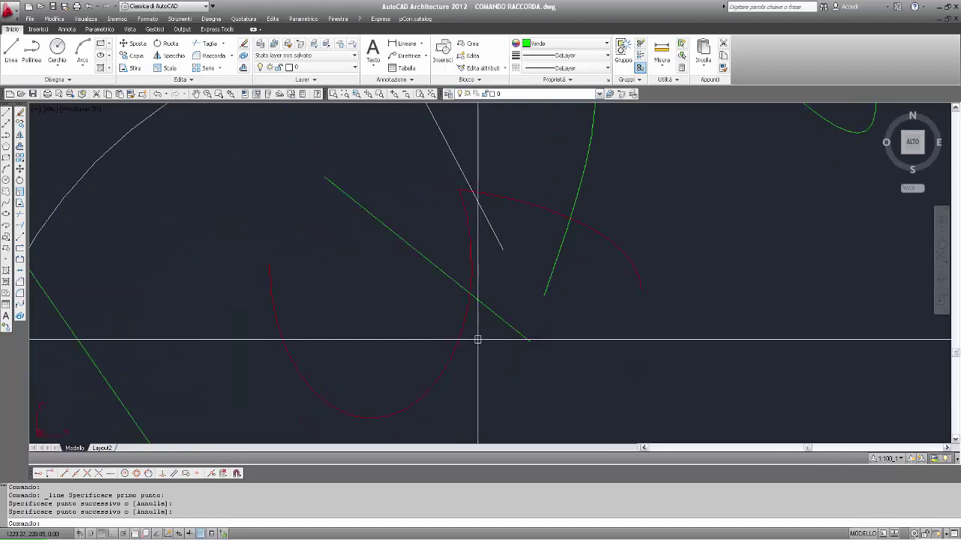
{"action": "key", "text": "Escape"}
{"action": "type", "text": "RACCOR"}
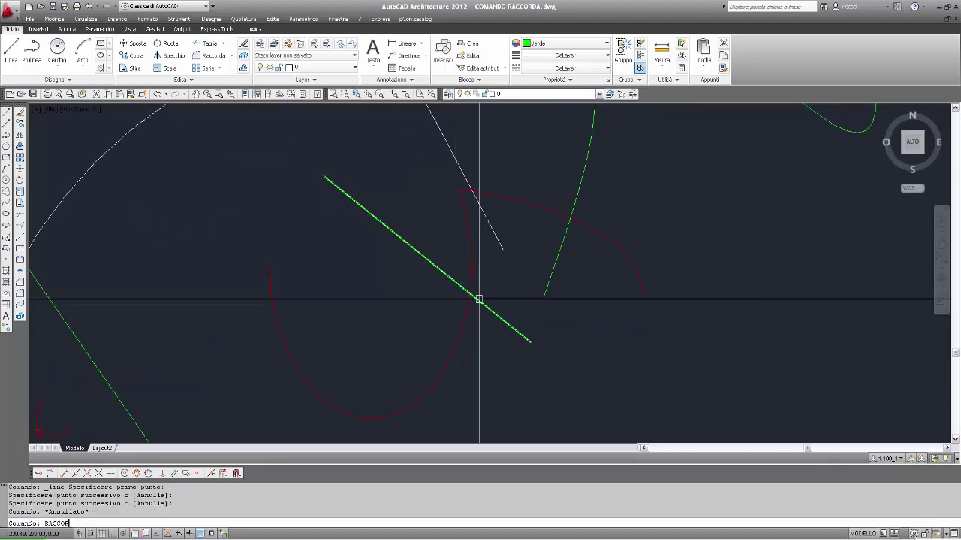
{"action": "type", "text": "DO"}
{"action": "key", "text": "Return"}
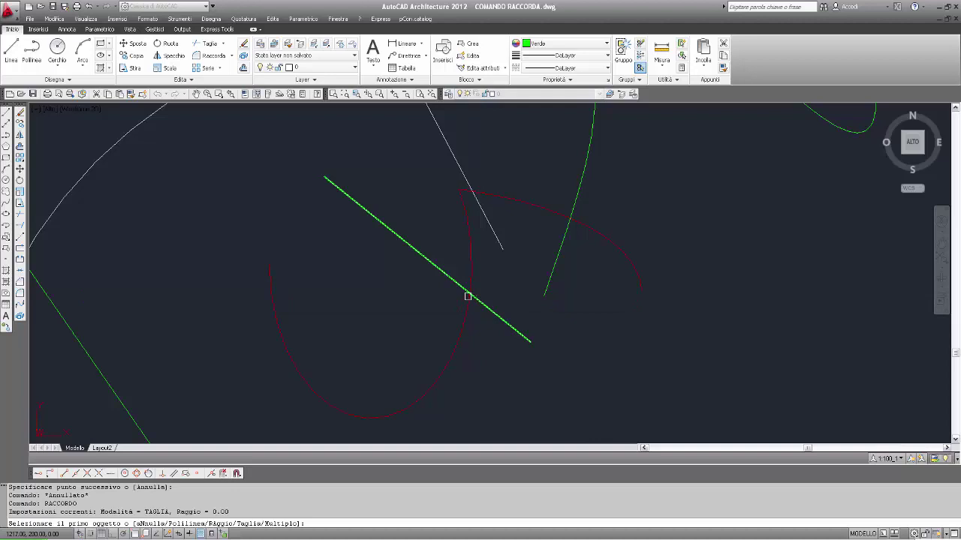
{"action": "left_click", "coordinate": [455, 281]}
{"action": "left_click", "coordinate": [465, 318]}
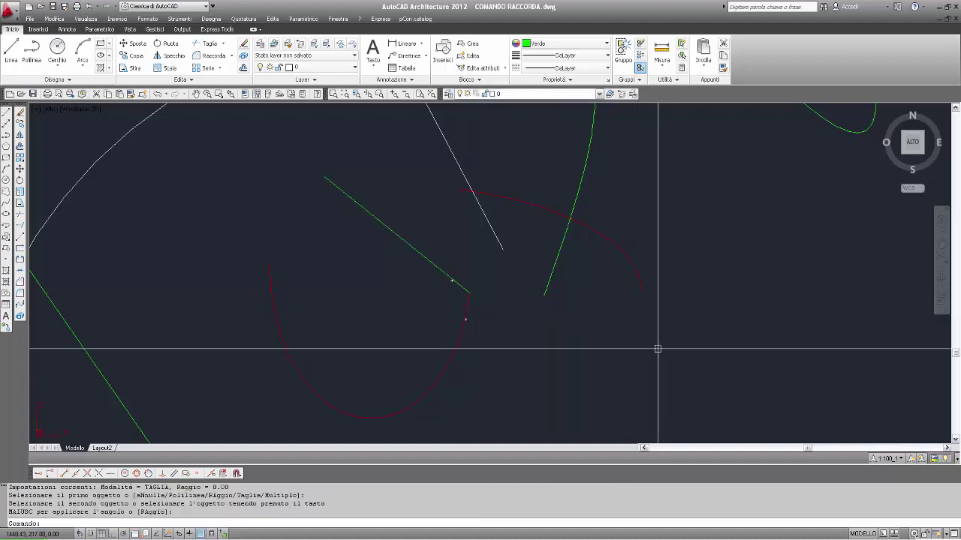
{"action": "scroll", "coordinate": [629, 311], "scroll_direction": "down", "scroll_amount": 5}
{"action": "middle_click_drag", "start_coordinate": [628, 311], "coordinate": [403, 317]}
{"action": "scroll", "coordinate": [470, 285], "scroll_direction": "up", "scroll_amount": 3}
{"action": "key", "text": "Escape"}
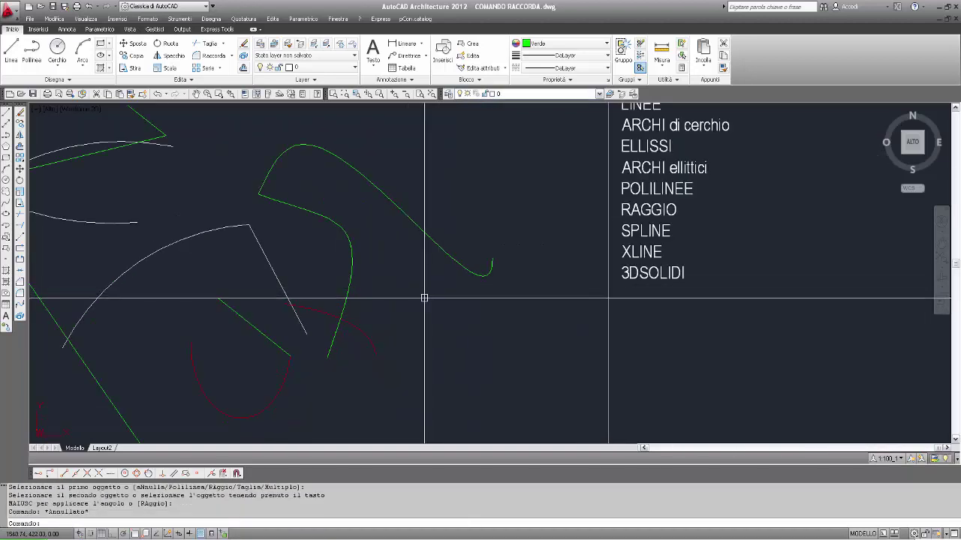
{"action": "scroll", "coordinate": [589, 287], "scroll_direction": "down", "scroll_amount": 2}
- Draw a new green line crossing the wavy end of the green spline
{"action": "scroll", "coordinate": [519, 281], "scroll_direction": "up", "scroll_amount": 2}
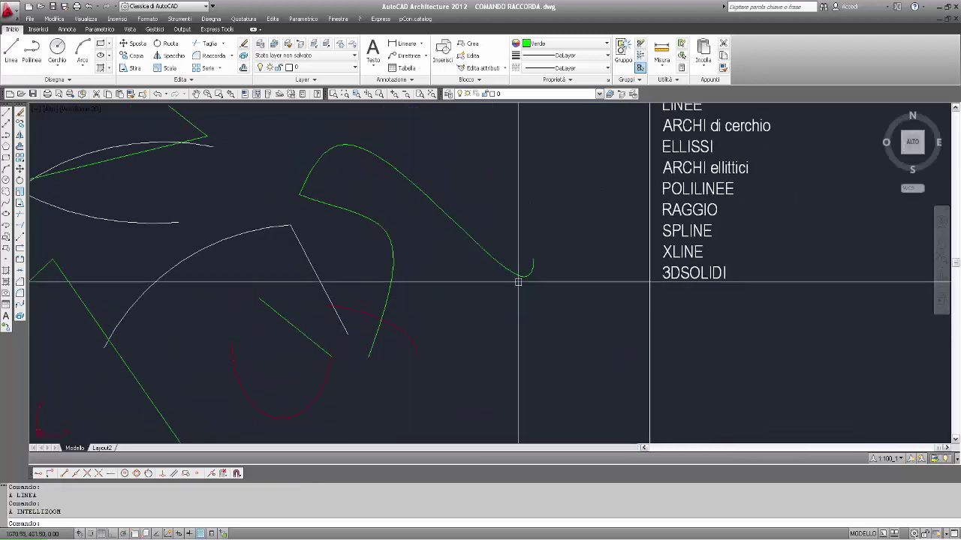
{"action": "type", "text": "L"}
{"action": "key", "text": "Return"}
{"action": "left_click", "coordinate": [490, 194]}
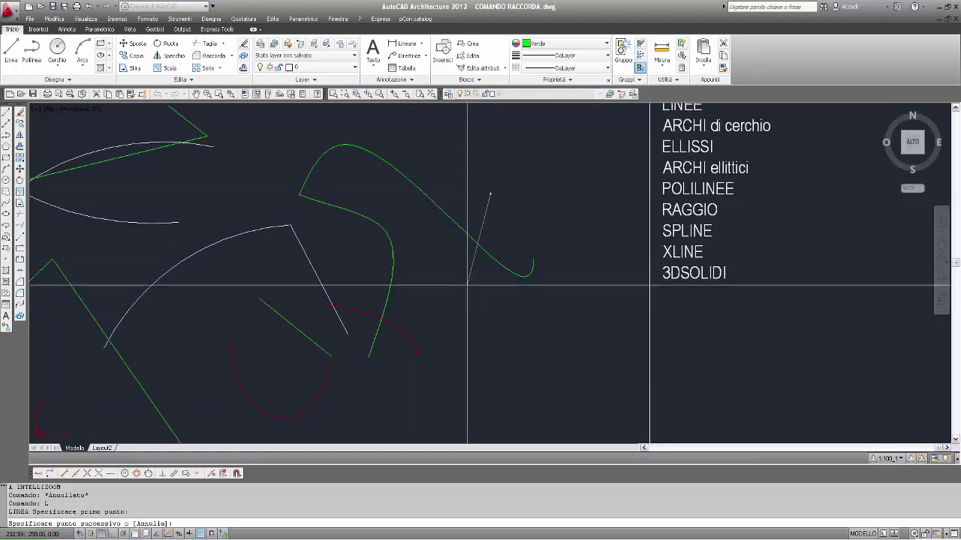
{"action": "left_click", "coordinate": [456, 318]}
{"action": "key", "text": "Return"}
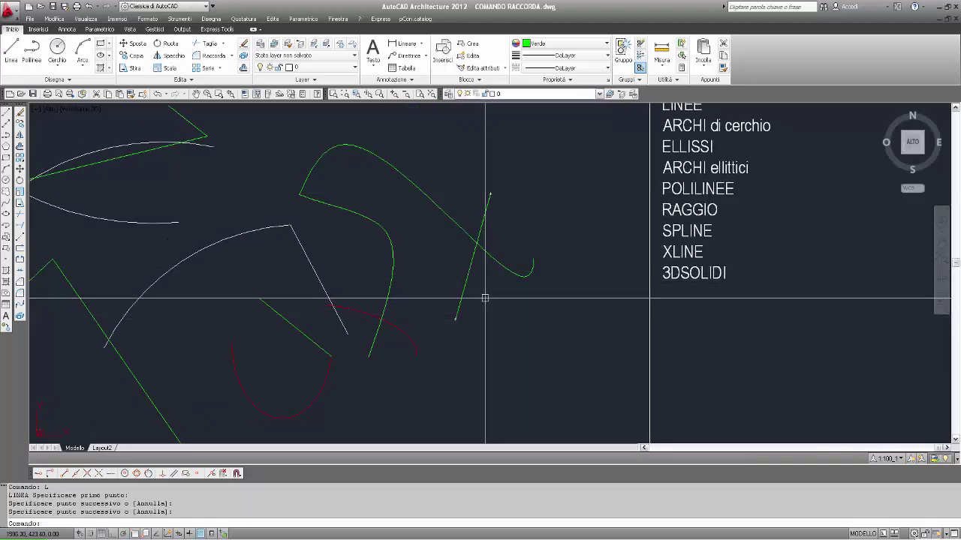
- Fillet the green spline and the new line into a sharp corner, then check it
{"action": "key", "text": "Escape"}
{"action": "type", "text": "R"}
{"action": "type", "text": "DO"}
{"action": "key", "text": "Return"}
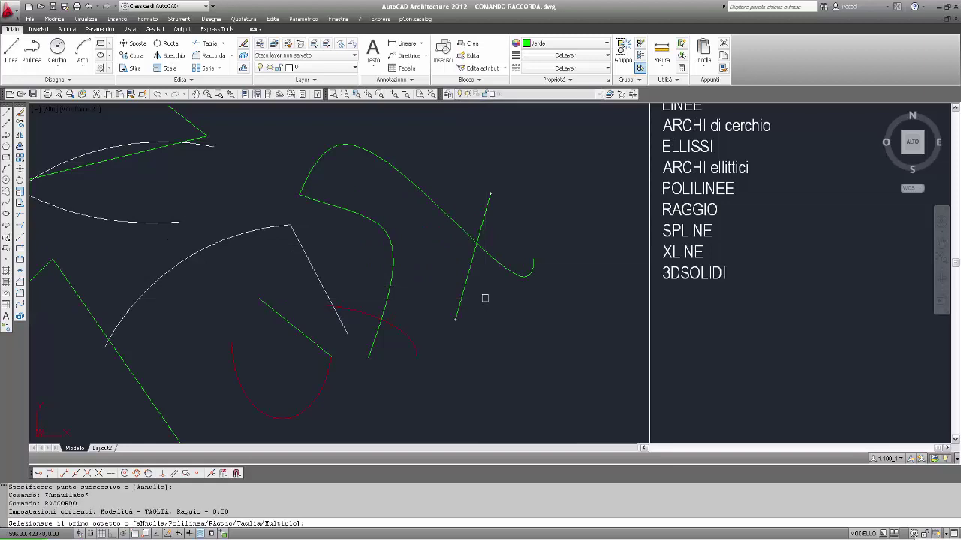
{"action": "left_click", "coordinate": [466, 233]}
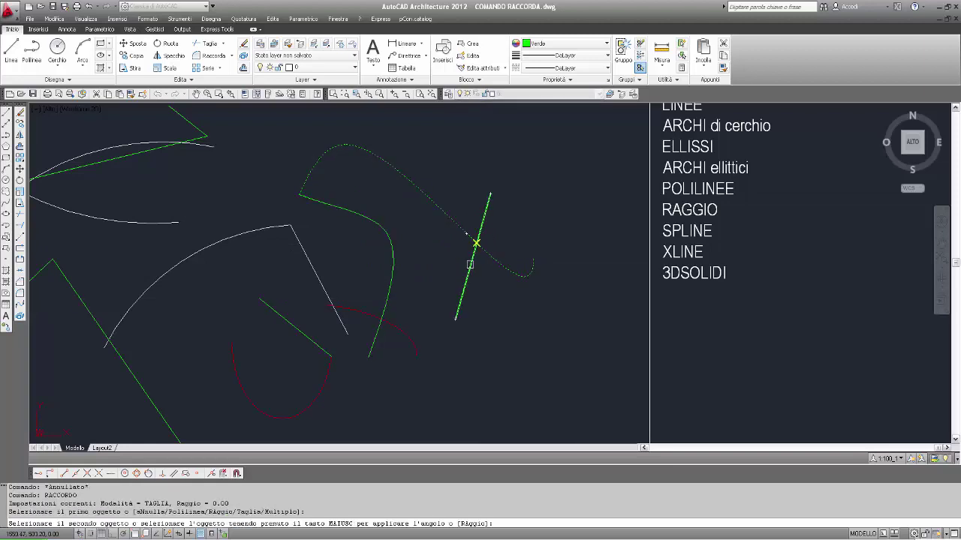
{"action": "left_click", "coordinate": [474, 242]}
{"action": "left_click", "coordinate": [464, 235]}
{"action": "key", "text": "Escape"}
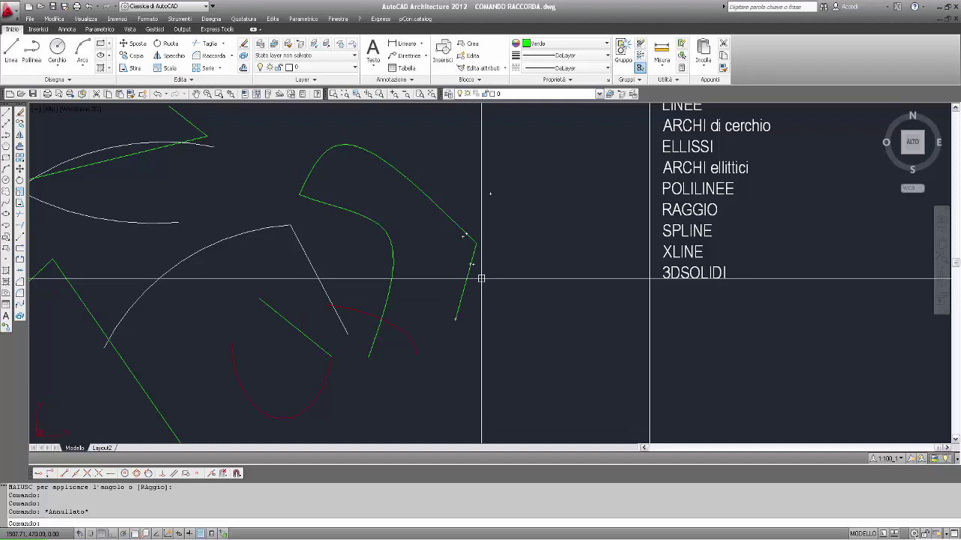
- Erase the 14 practice curves with a window, zoom extents, and switch to Adobe Reader
{"action": "scroll", "coordinate": [481, 279], "scroll_direction": "down", "scroll_amount": 2}
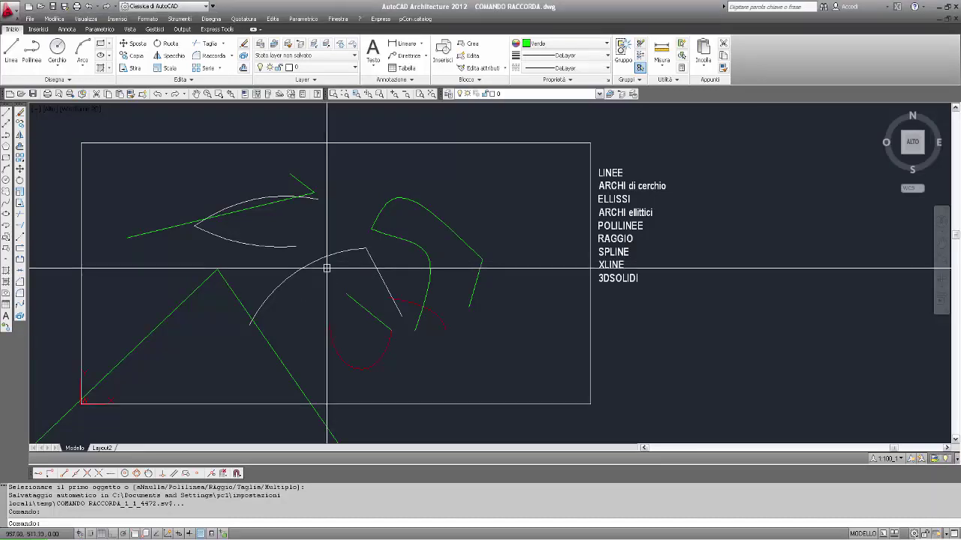
{"action": "left_click", "coordinate": [20, 112]}
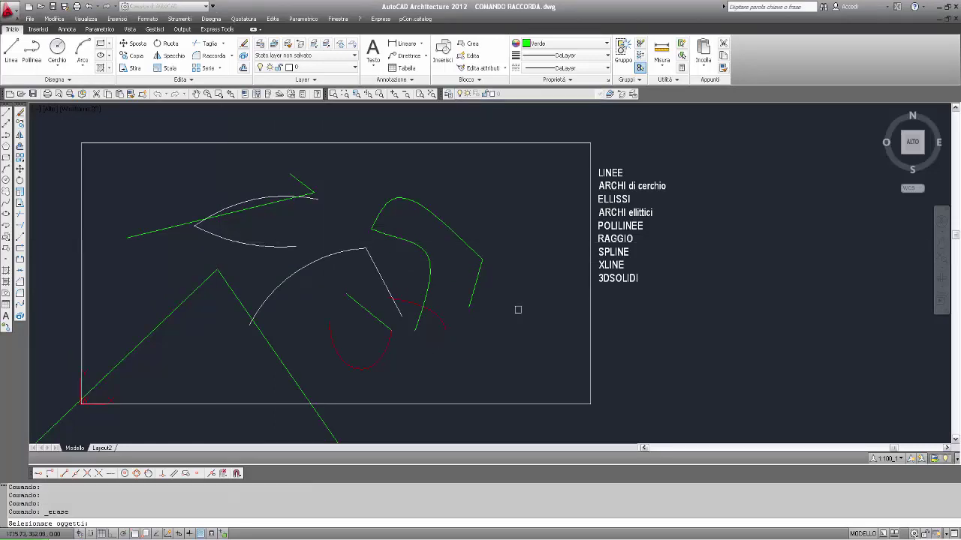
{"action": "left_click", "coordinate": [491, 172]}
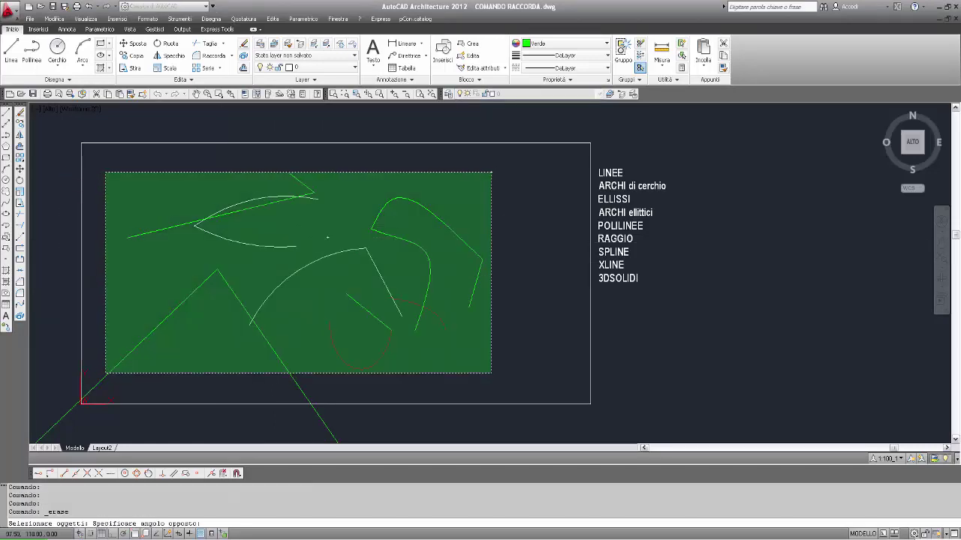
{"action": "left_click", "coordinate": [104, 375]}
{"action": "key", "text": "Return"}
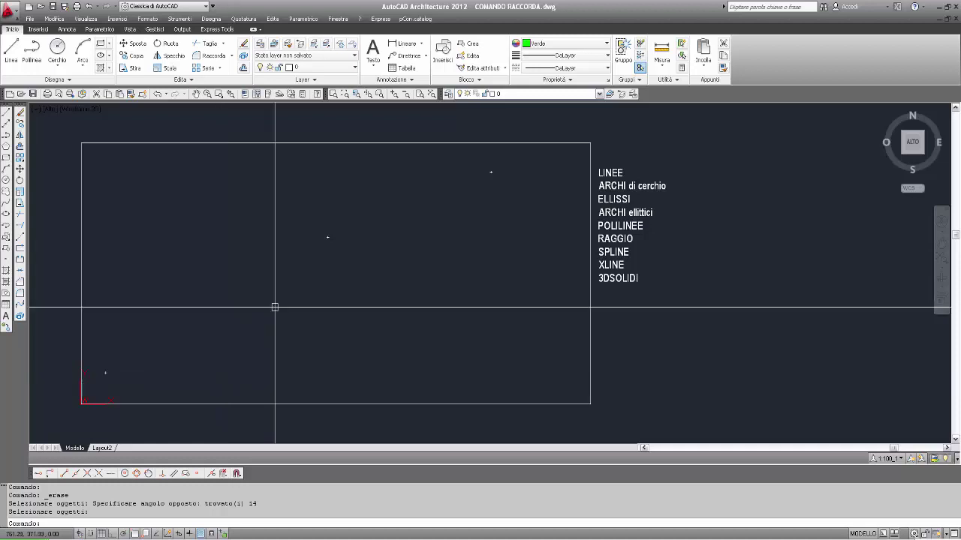
{"action": "left_click", "coordinate": [431, 93]}
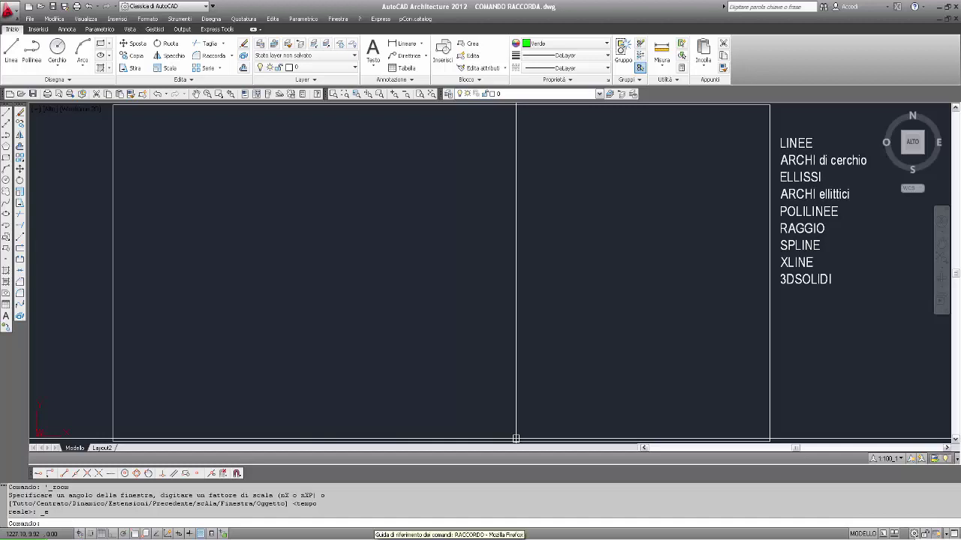
{"action": "left_click", "coordinate": [447, 534]}
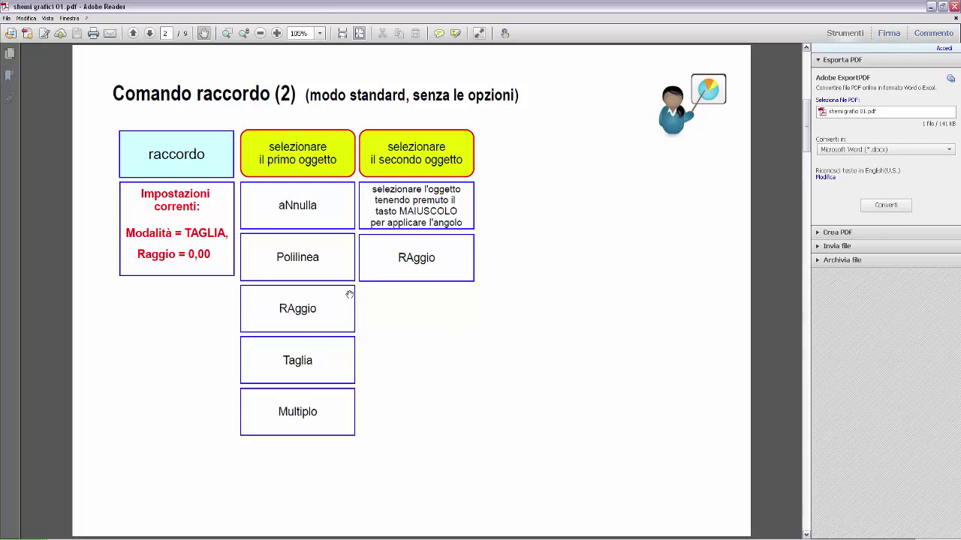
- Go to page 3 of the Fillet slides, the 'Multiplo' chart
{"action": "key", "text": "Right"}
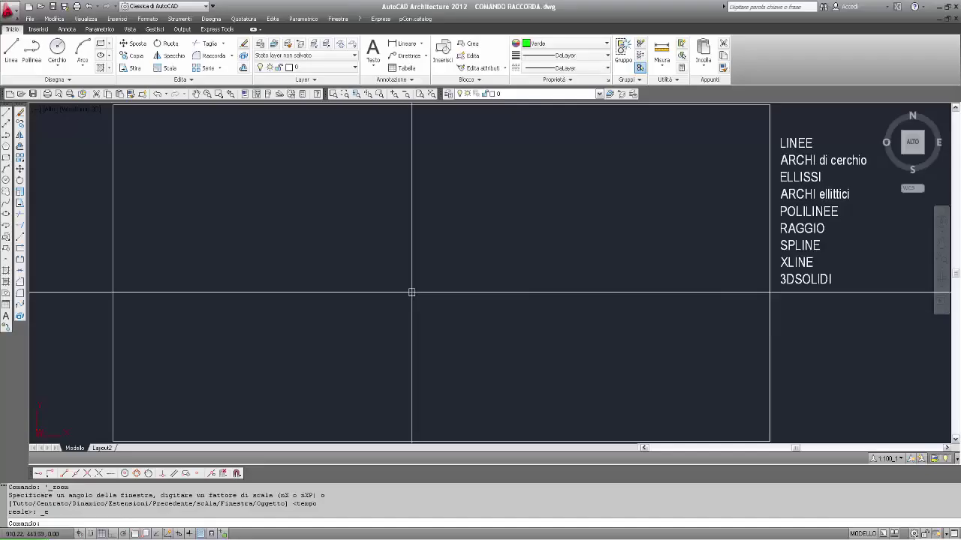
- Draw two crossing lines in the upper-left part of the rectangle
{"action": "left_click", "coordinate": [9, 117]}
{"action": "left_click", "coordinate": [230, 149]}
{"action": "left_click", "coordinate": [318, 226]}
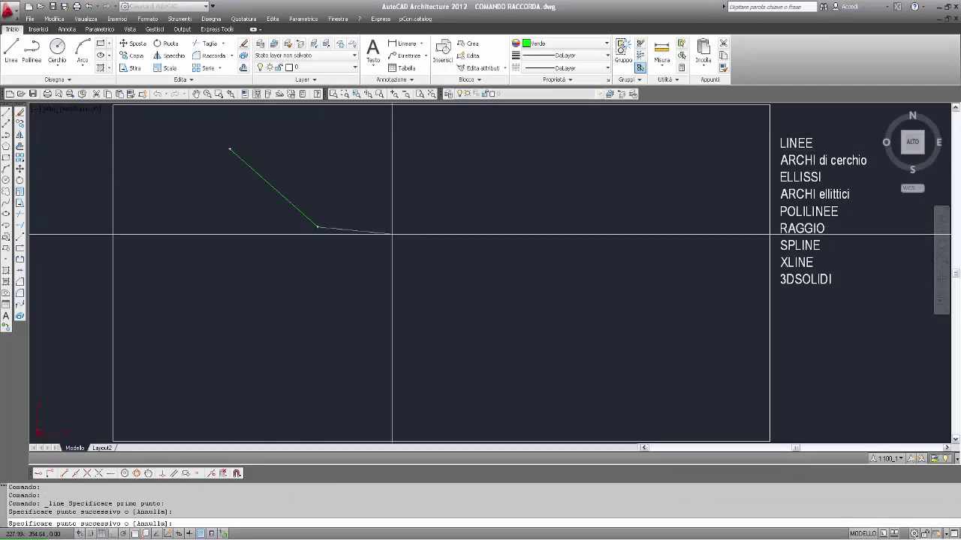
{"action": "key", "text": "Return"}
{"action": "left_click", "coordinate": [9, 116]}
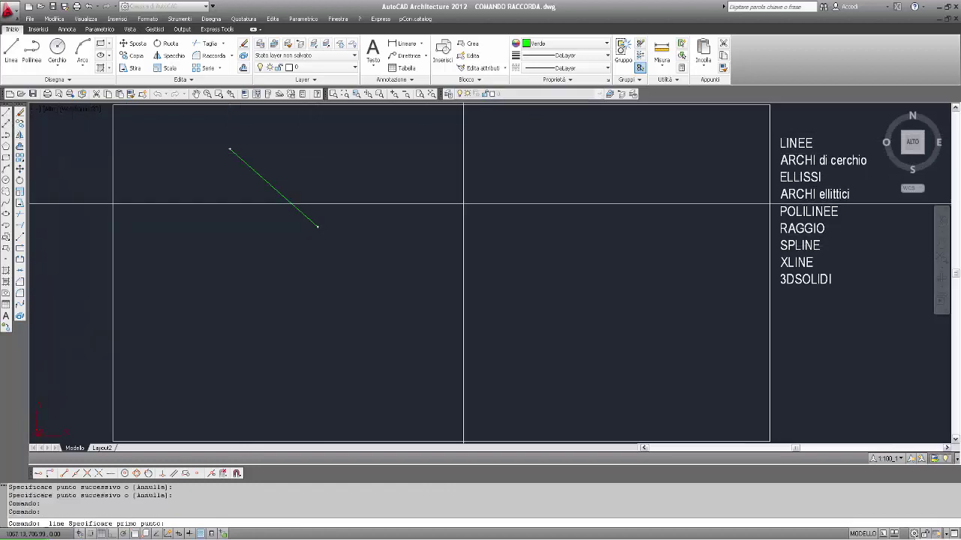
{"action": "left_click", "coordinate": [368, 163]}
{"action": "left_click", "coordinate": [290, 249]}
{"action": "key", "text": "Return"}
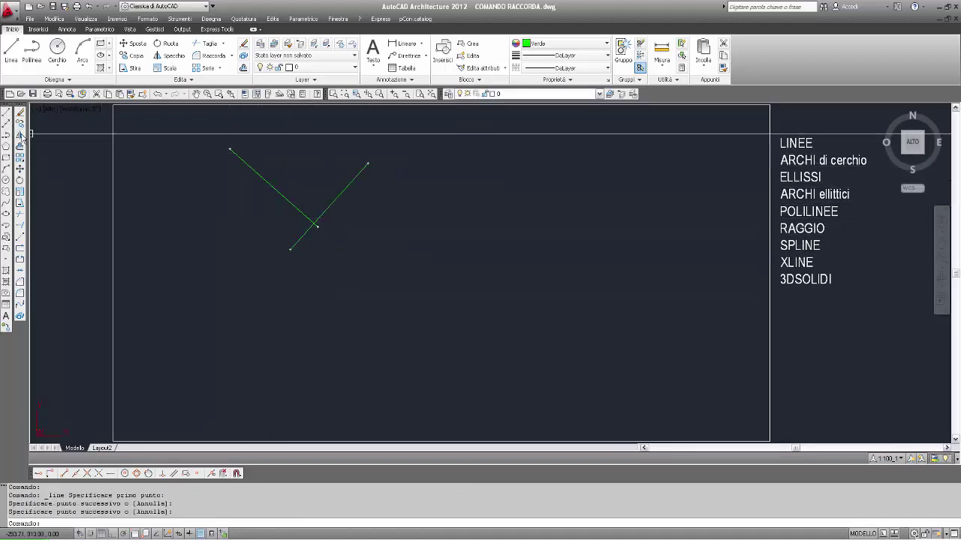
- Draw a second pair of crossing lines further to the right
{"action": "left_click", "coordinate": [9, 116]}
{"action": "left_click", "coordinate": [468, 171]}
{"action": "left_click", "coordinate": [625, 283]}
{"action": "key", "text": "Return"}
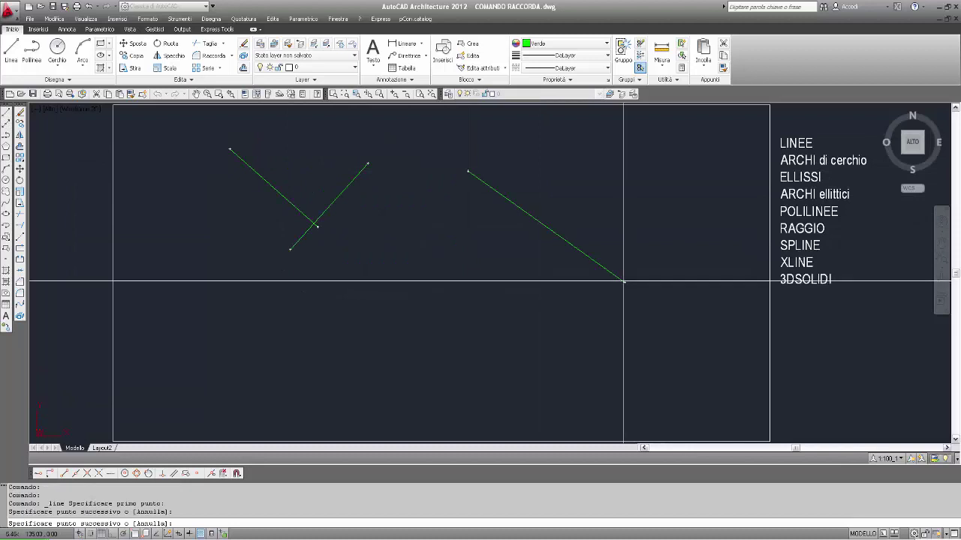
{"action": "left_click", "coordinate": [9, 117]}
{"action": "left_click", "coordinate": [579, 188]}
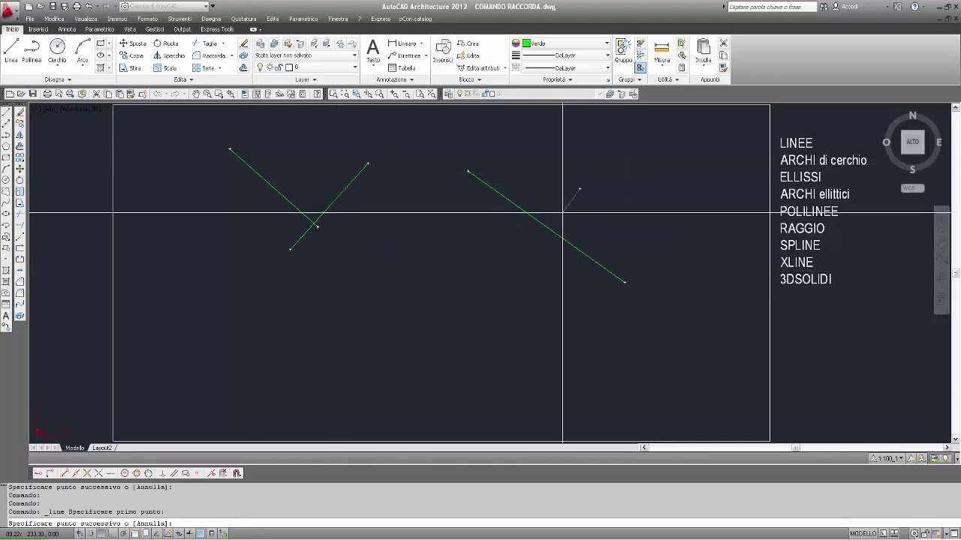
{"action": "left_click", "coordinate": [502, 294]}
{"action": "key", "text": "Return"}
- Add a 3-point arc across the lower area and a long diagonal line toward the lower left
{"action": "left_click", "coordinate": [7, 170]}
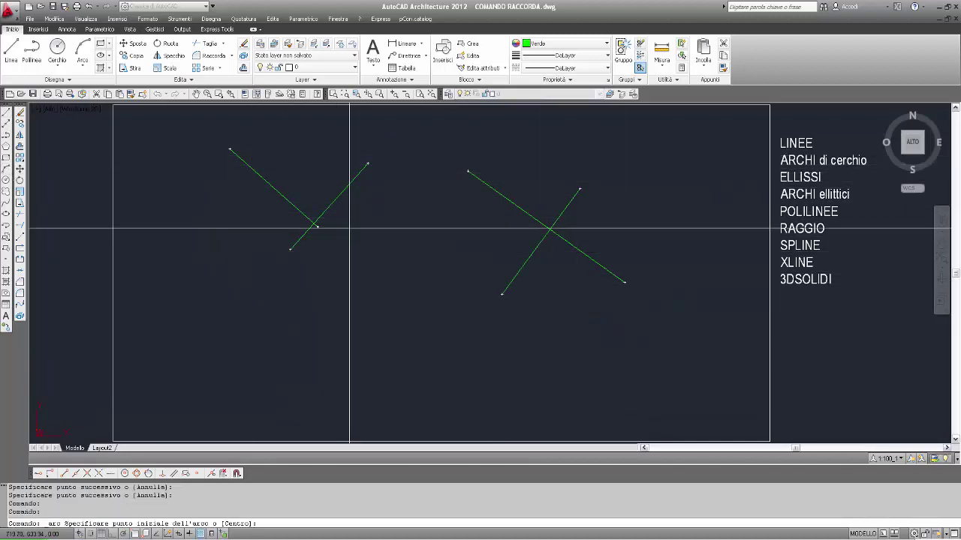
{"action": "left_click", "coordinate": [361, 321]}
{"action": "left_click", "coordinate": [501, 371]}
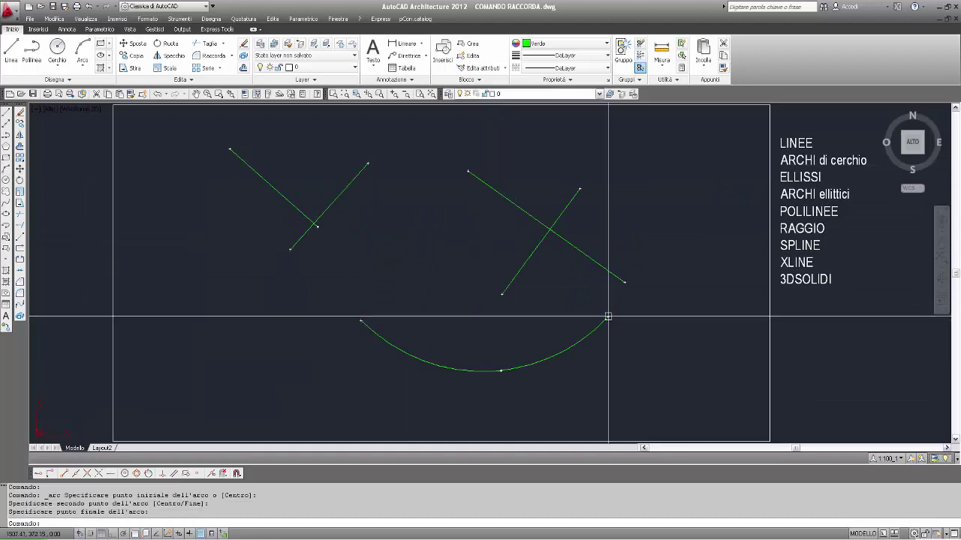
{"action": "left_click", "coordinate": [607, 317]}
{"action": "key", "text": "Return"}
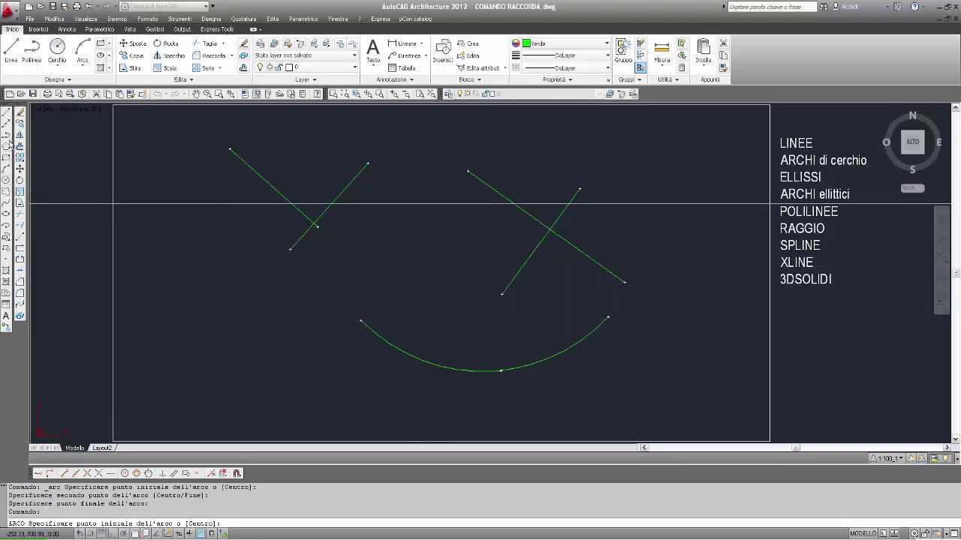
{"action": "left_click", "coordinate": [8, 114]}
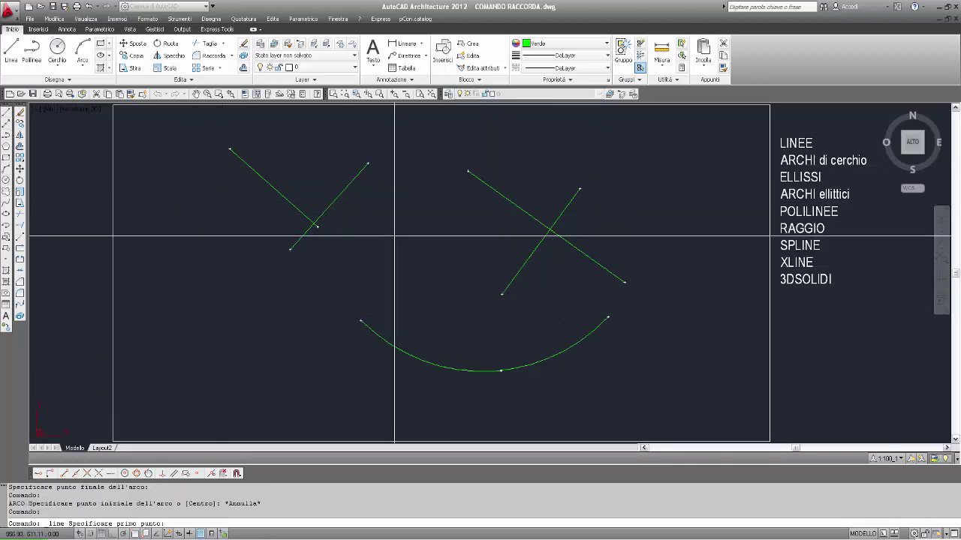
{"action": "left_click", "coordinate": [394, 227]}
{"action": "left_click", "coordinate": [215, 366]}
{"action": "key", "text": "Return"}
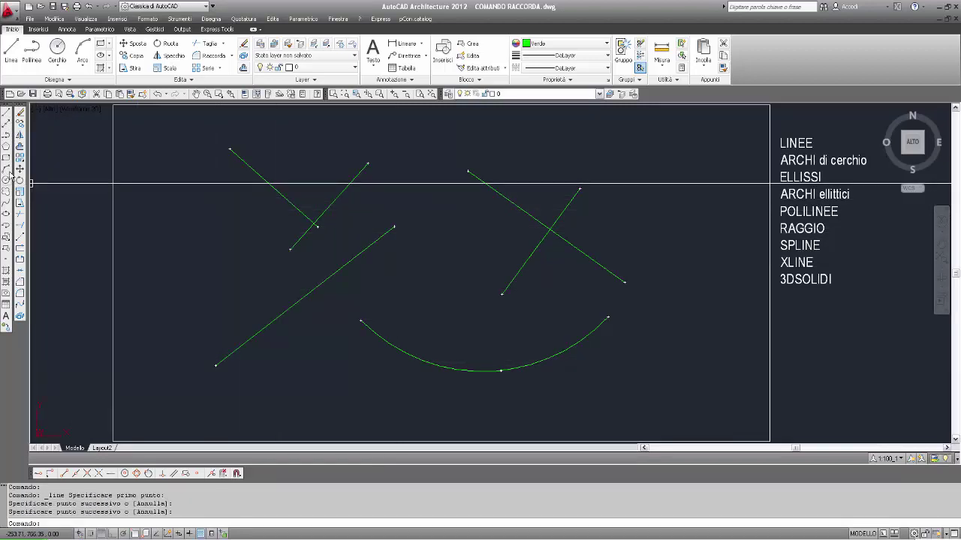
- Draw two crossing 3-point arcs at the lower left and a short line near the top
{"action": "left_click", "coordinate": [7, 169]}
{"action": "left_click", "coordinate": [239, 281]}
{"action": "left_click", "coordinate": [110, 353]}
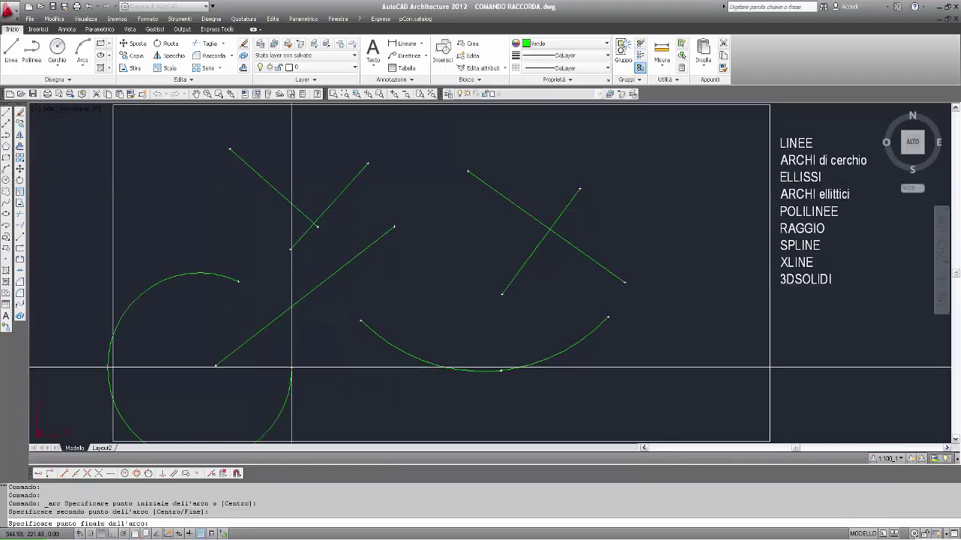
{"action": "left_click", "coordinate": [387, 389]}
{"action": "key", "text": "Return"}
{"action": "left_click", "coordinate": [7, 169]}
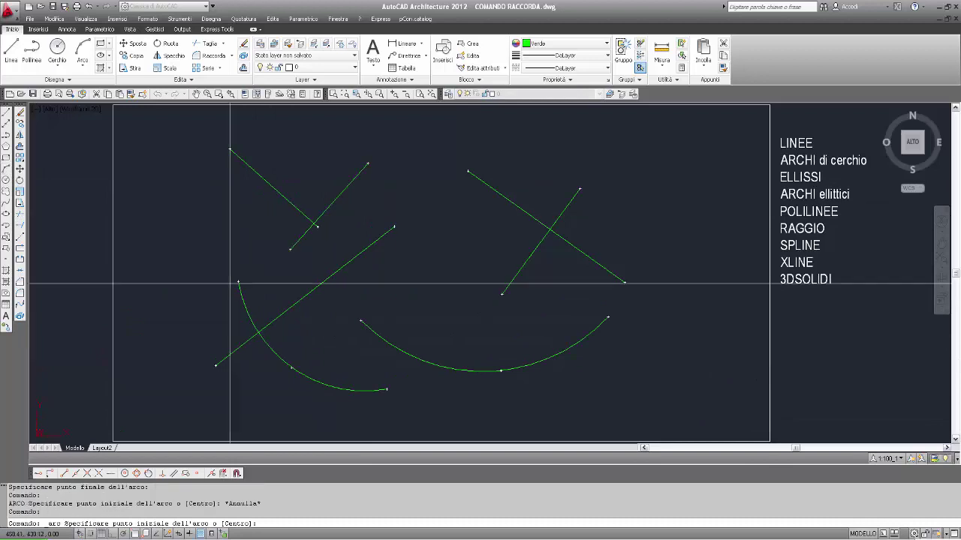
{"action": "left_click", "coordinate": [467, 283]}
{"action": "left_click", "coordinate": [408, 364]}
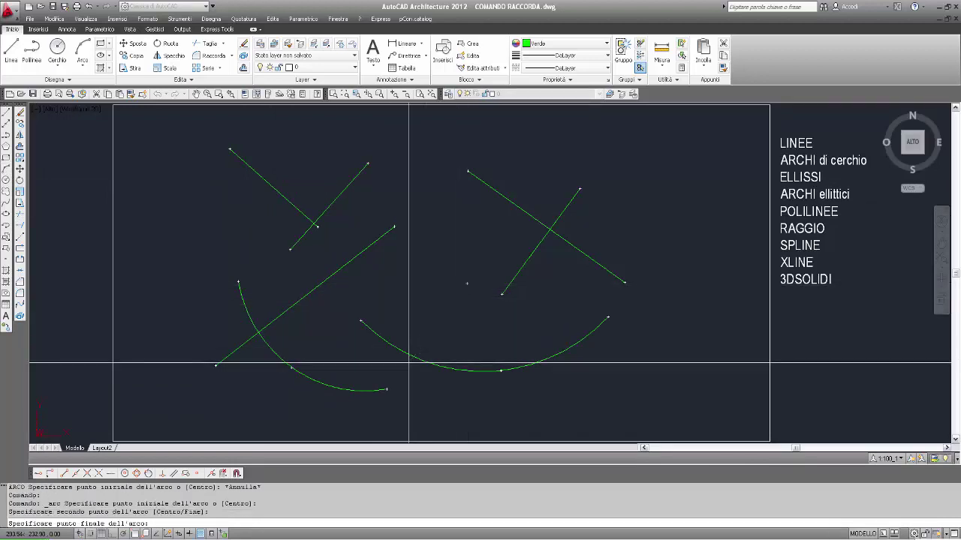
{"action": "left_click", "coordinate": [331, 428]}
{"action": "key", "text": "Return"}
{"action": "left_click", "coordinate": [9, 117]}
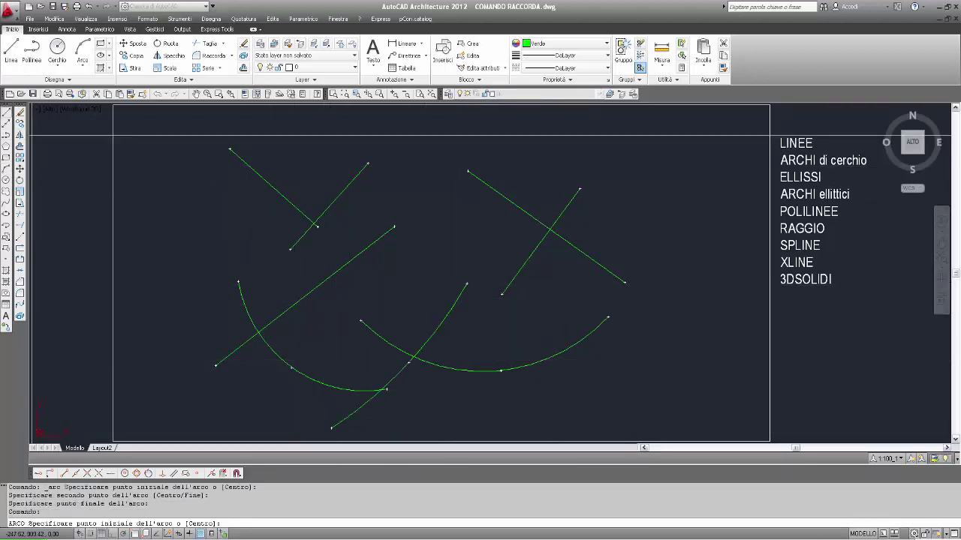
{"action": "left_click", "coordinate": [492, 139]}
{"action": "key", "text": "Return"}
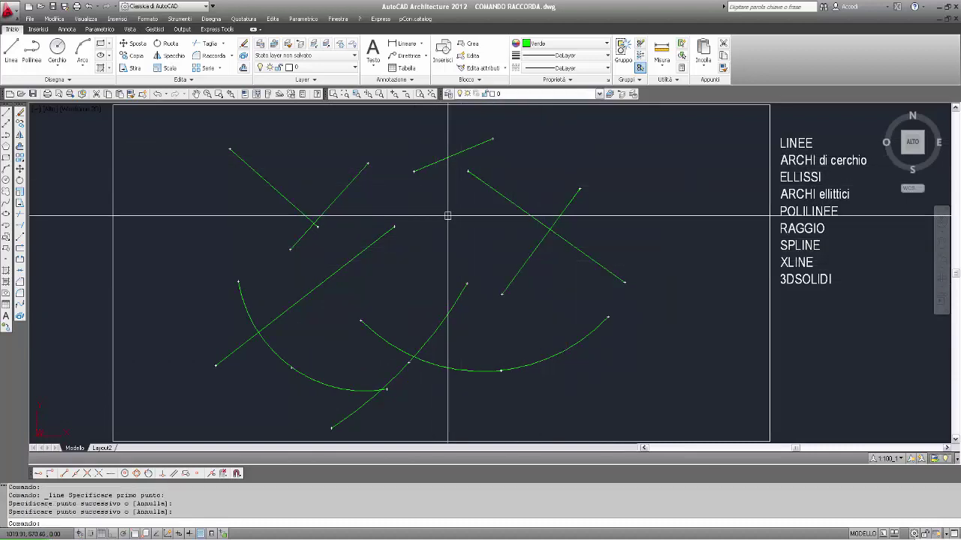
{"action": "type", "text": "RA"}
{"action": "key", "text": "BackSpace"}
{"action": "key", "text": "BackSpace"}
{"action": "type", "text": "RACCOR"}
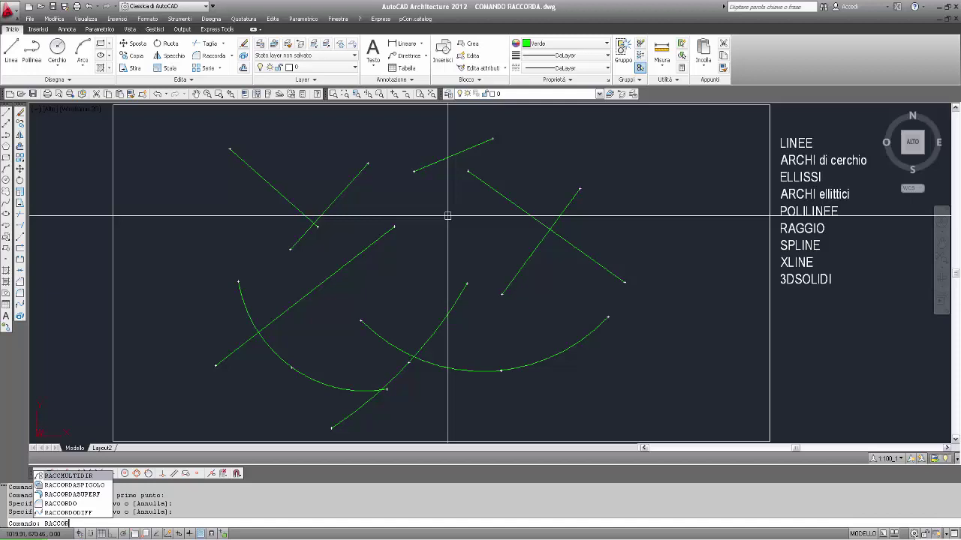
{"action": "type", "text": "DO"}
{"action": "key", "text": "Return"}
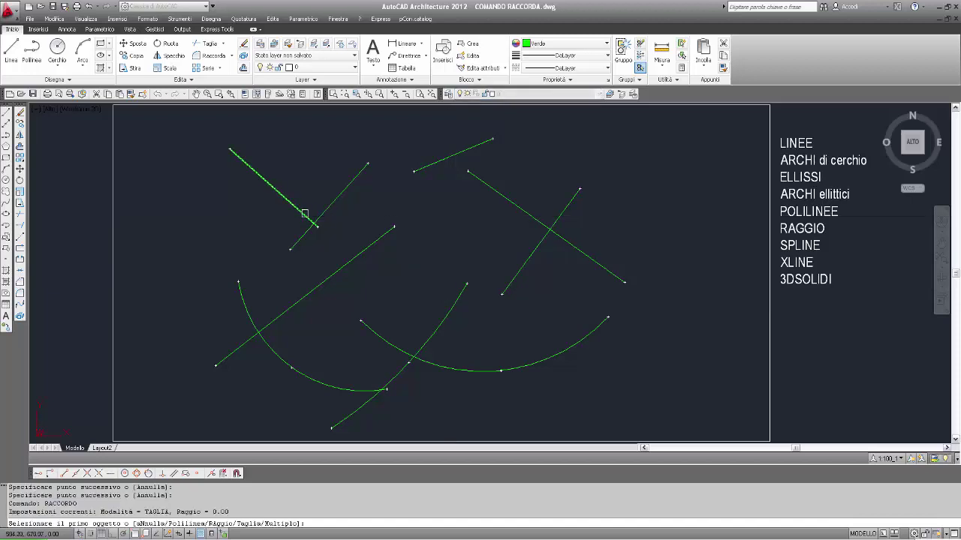
{"action": "left_click", "coordinate": [304, 214]}
{"action": "left_click", "coordinate": [317, 218]}
{"action": "type", "text": "R"}
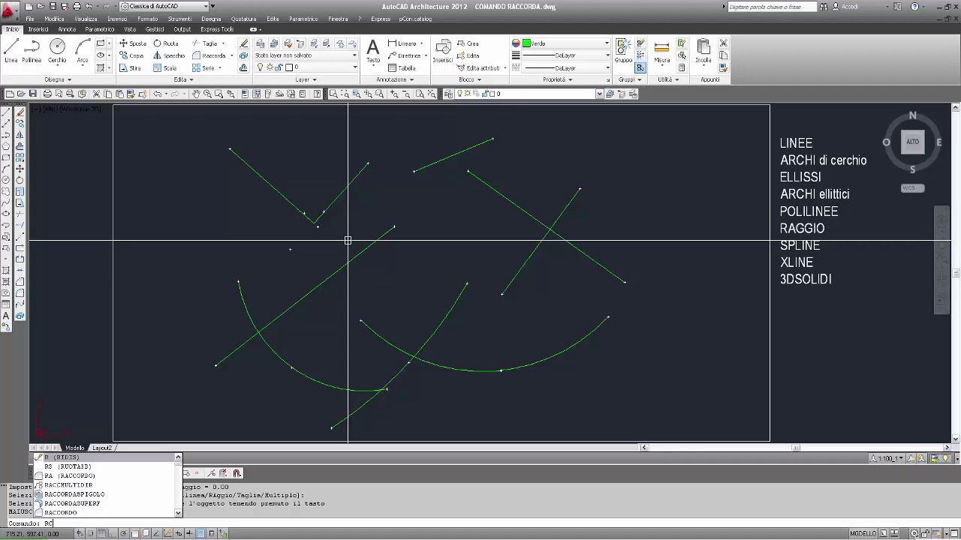
{"action": "type", "text": "ACCORDO"}
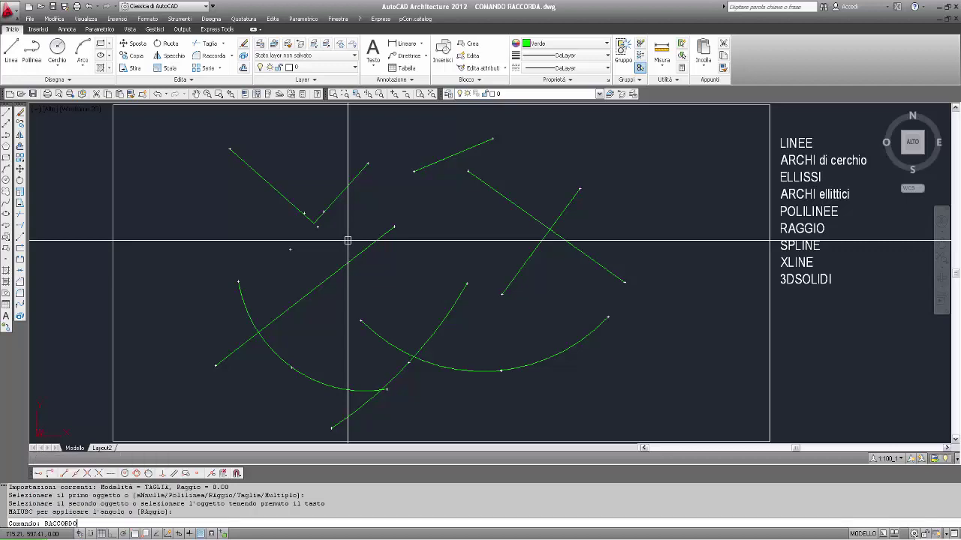
{"action": "key", "text": "Return"}
{"action": "left_click", "coordinate": [436, 162]}
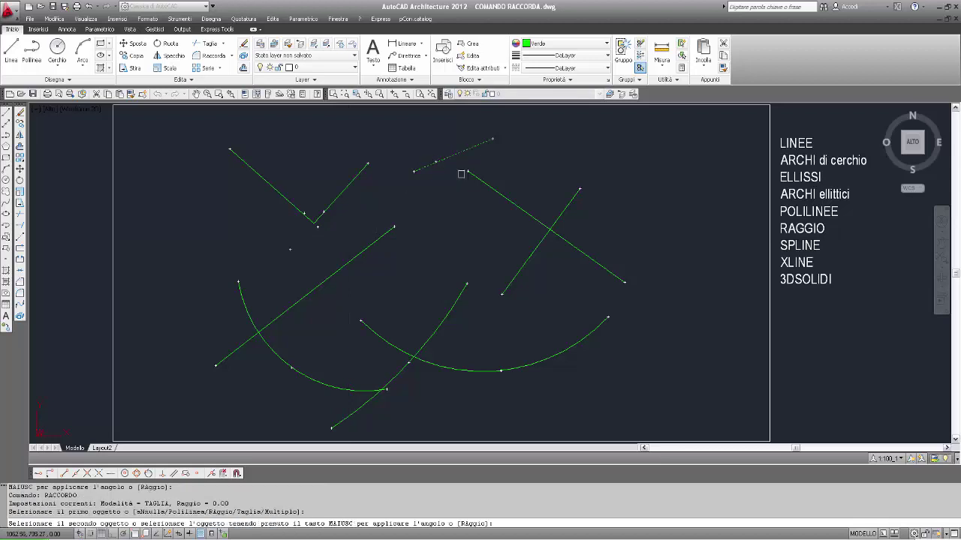
{"action": "left_click", "coordinate": [485, 184]}
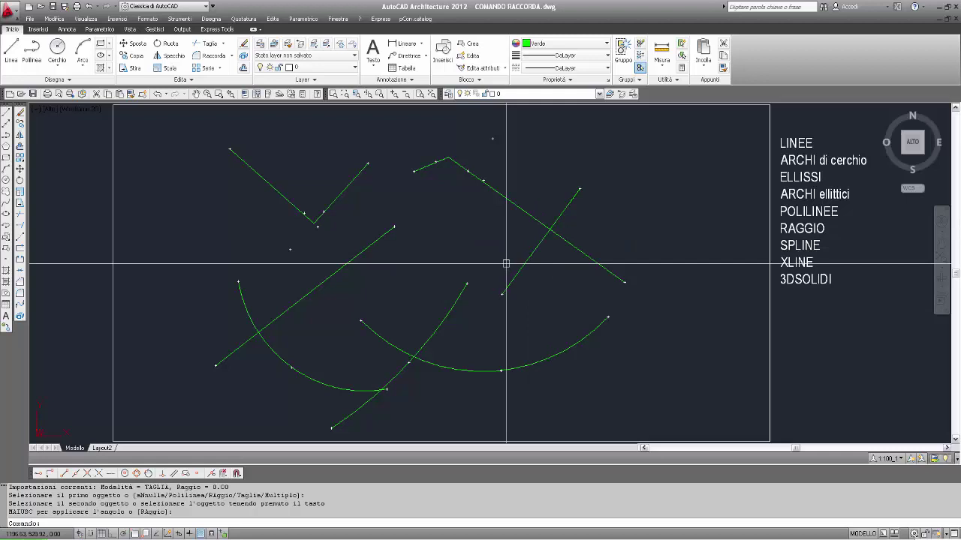
{"action": "type", "text": "a"}
{"action": "key", "text": "Return"}
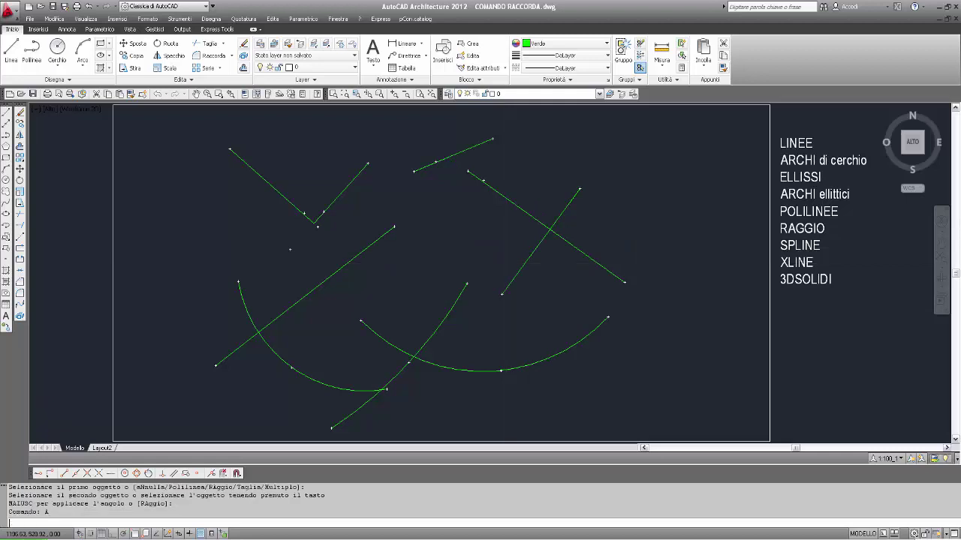
{"action": "key", "text": "Return"}
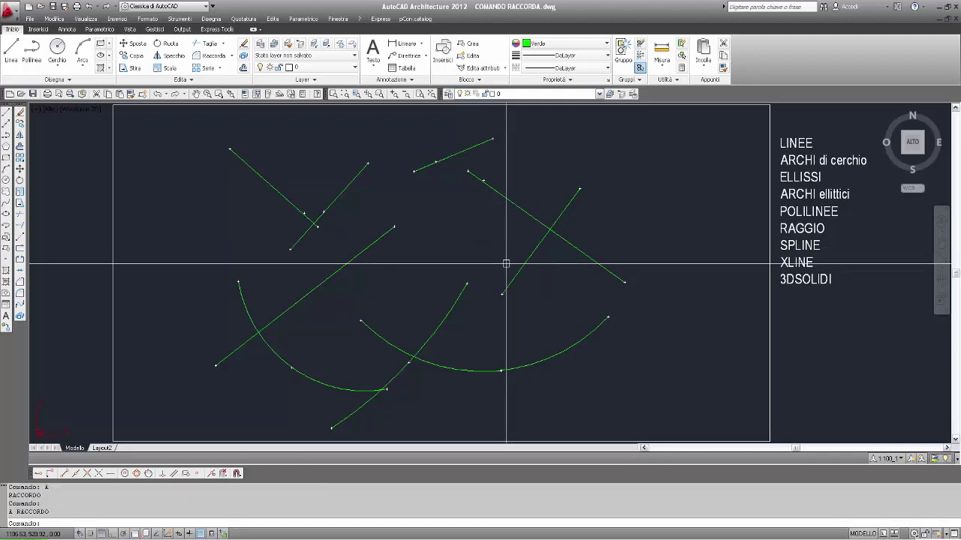
- Start the RACCORDO fillet command in Multiplo mode
{"action": "type", "text": "R"}
{"action": "type", "text": "AC"}
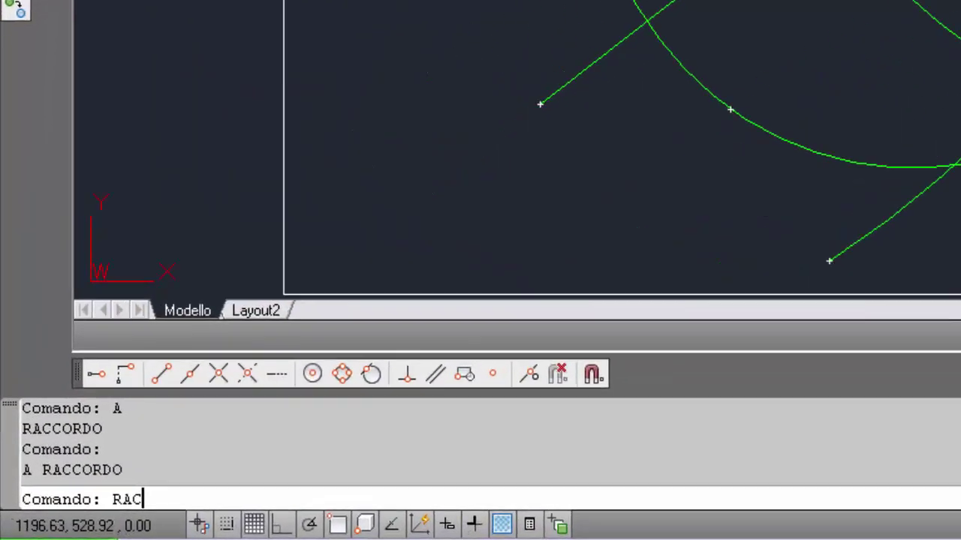
{"action": "type", "text": "CORDO"}
{"action": "key", "text": "Return"}
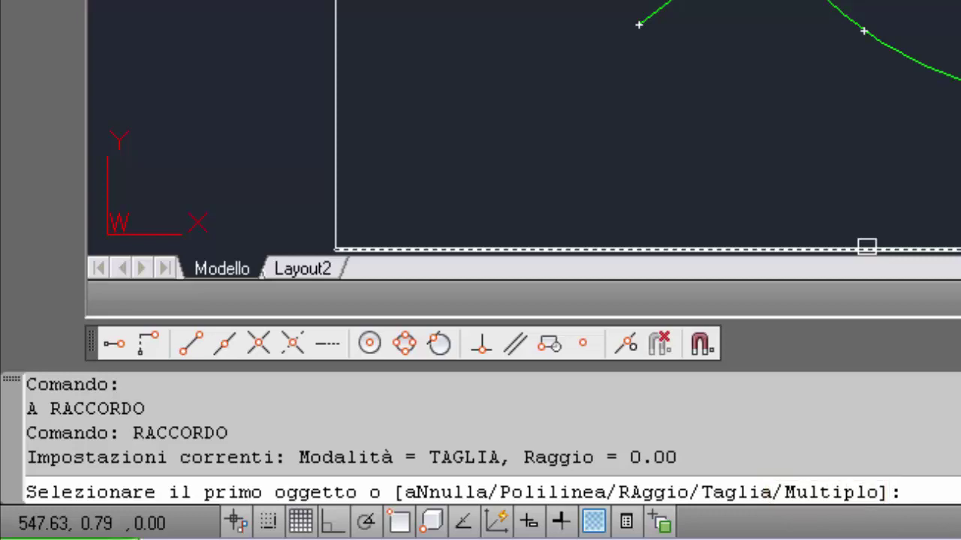
{"action": "type", "text": "M"}
{"action": "key", "text": "Return"}
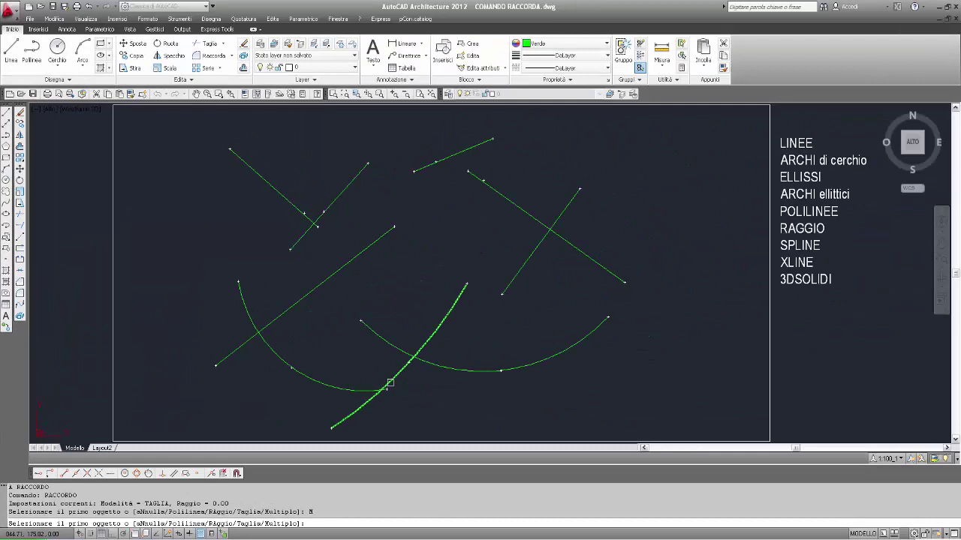
- Fillet two line pairs, the crossing arcs, the left arc with the diagonal, and the short top line
{"action": "left_click", "coordinate": [302, 212]}
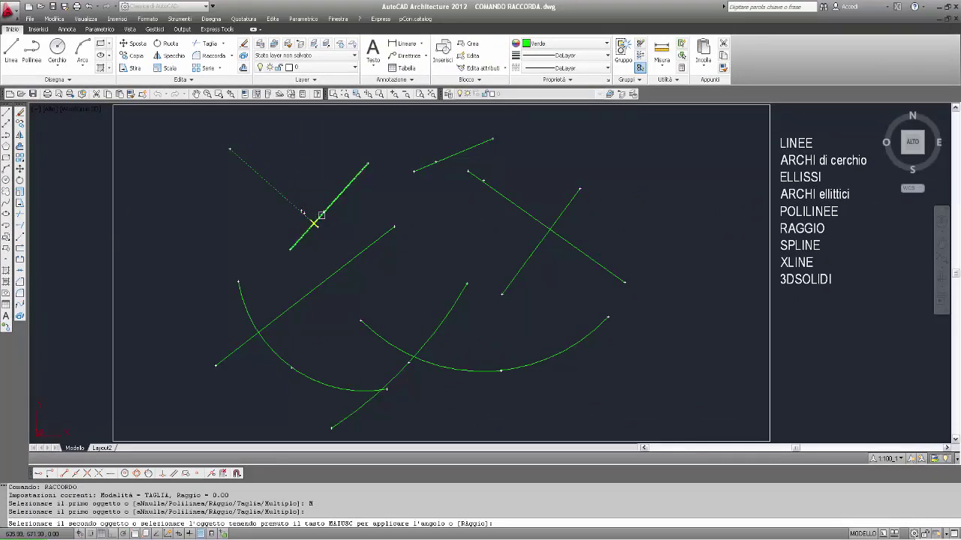
{"action": "left_click", "coordinate": [321, 216]}
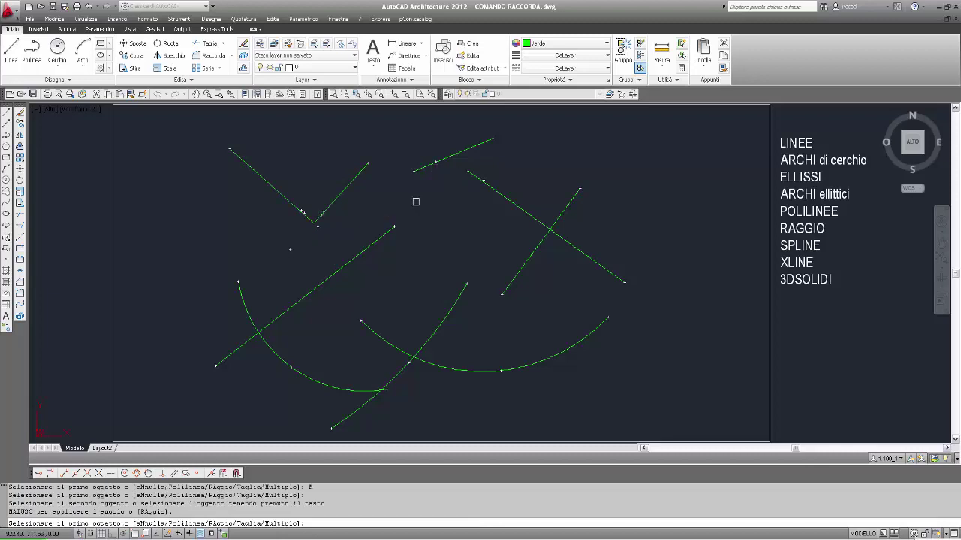
{"action": "left_click", "coordinate": [530, 217]}
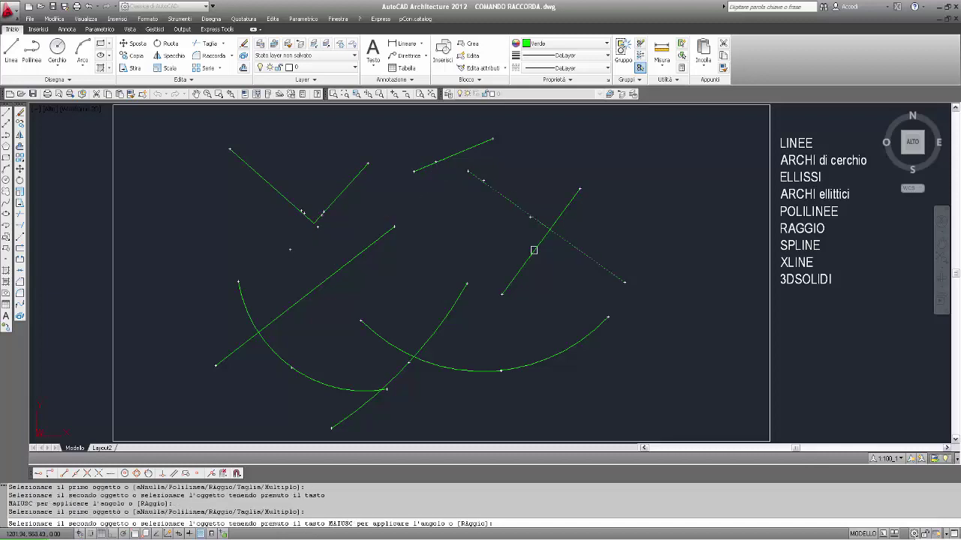
{"action": "left_click", "coordinate": [532, 253]}
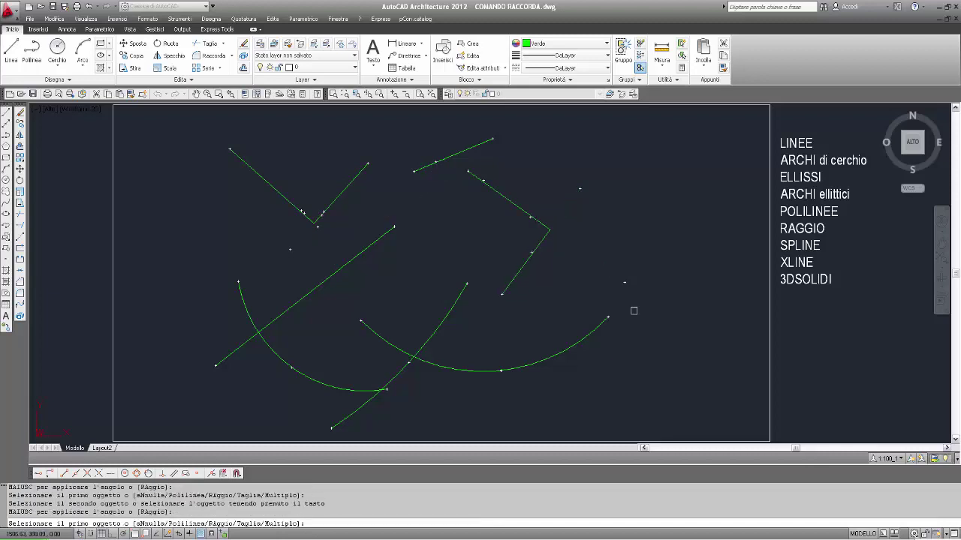
{"action": "left_click", "coordinate": [431, 362]}
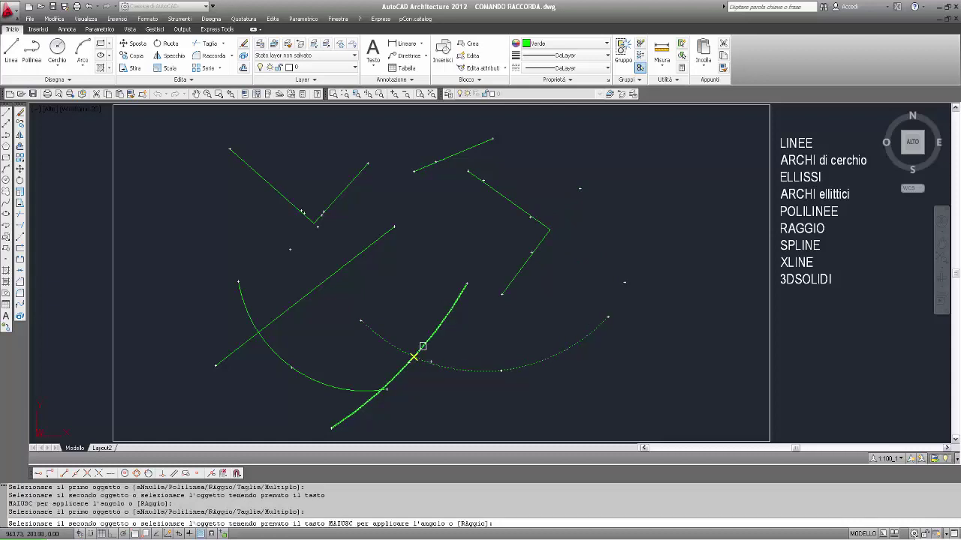
{"action": "left_click", "coordinate": [423, 346]}
{"action": "left_click", "coordinate": [269, 332]}
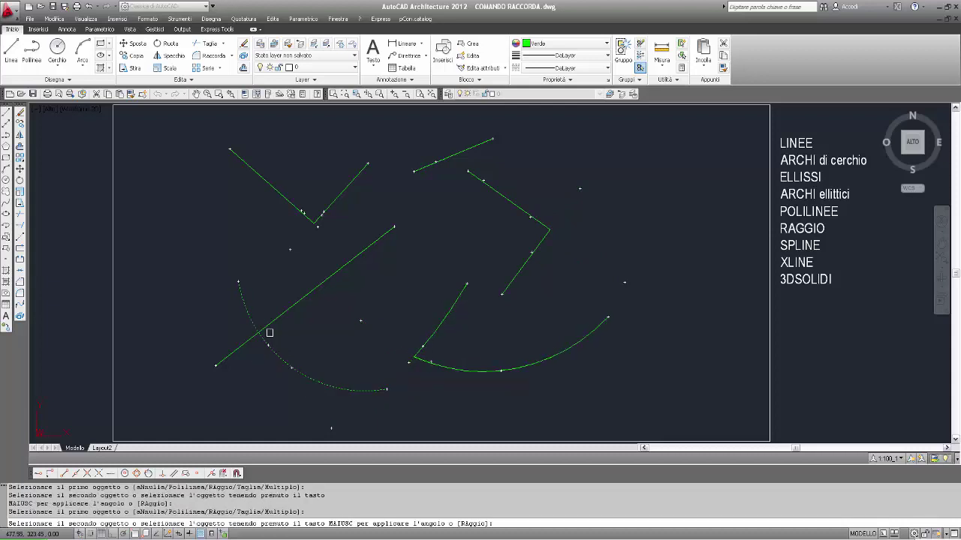
{"action": "left_click", "coordinate": [260, 328]}
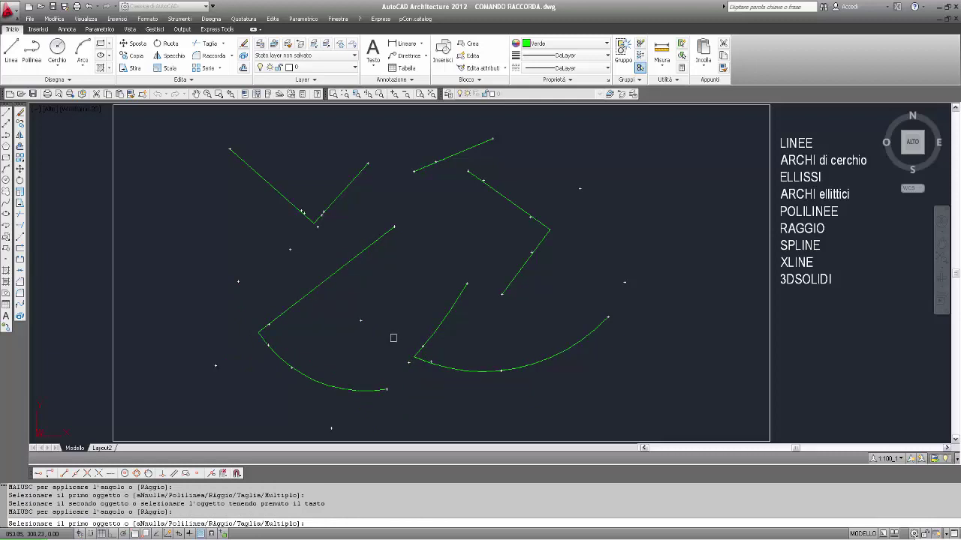
{"action": "left_click", "coordinate": [483, 182]}
{"action": "left_click", "coordinate": [439, 161]}
{"action": "key", "text": "Return"}
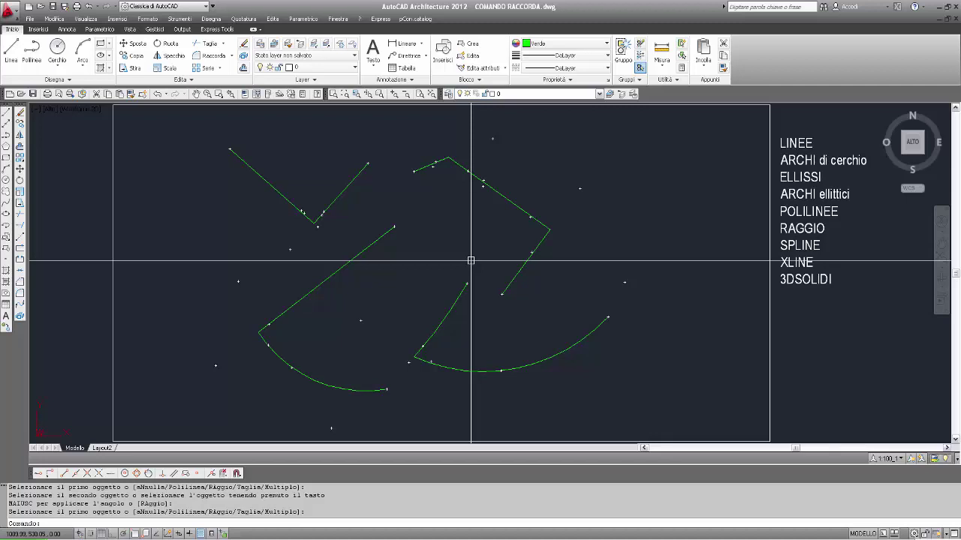
- Fillet the upper-left line onto the long diagonal line with a single RACCORDO command
{"action": "type", "text": "RACC"}
{"action": "type", "text": "ORDO"}
{"action": "key", "text": "Return"}
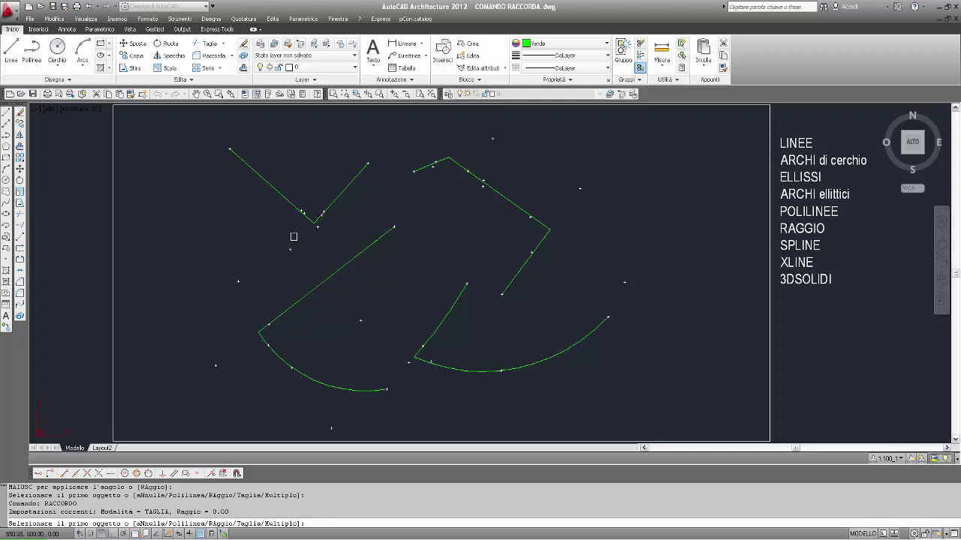
{"action": "left_click", "coordinate": [301, 212]}
{"action": "left_click", "coordinate": [311, 289]}
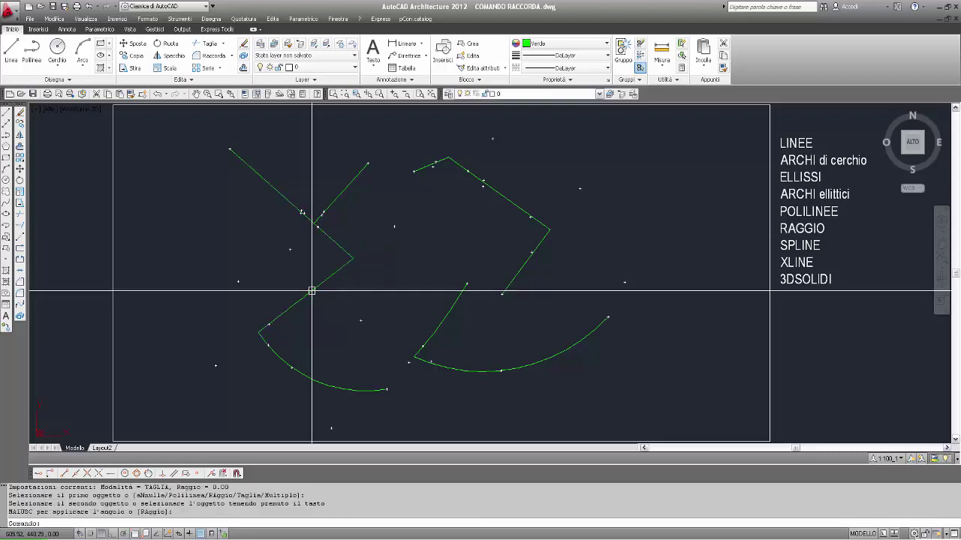